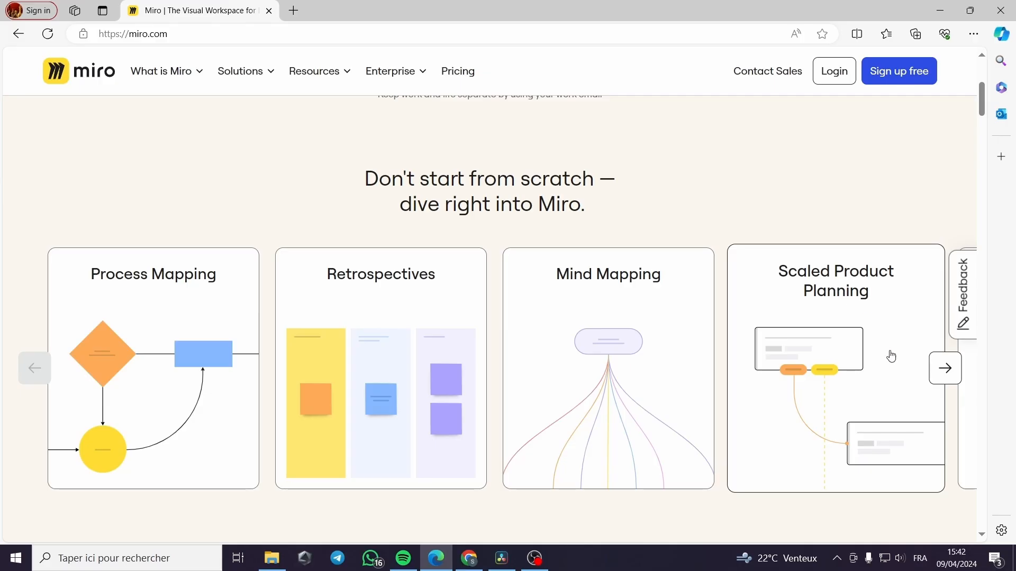
Browse the Miro home page, examining the ready-made template types and the product feature sections
{"action": "left_click", "coordinate": [944, 368]}
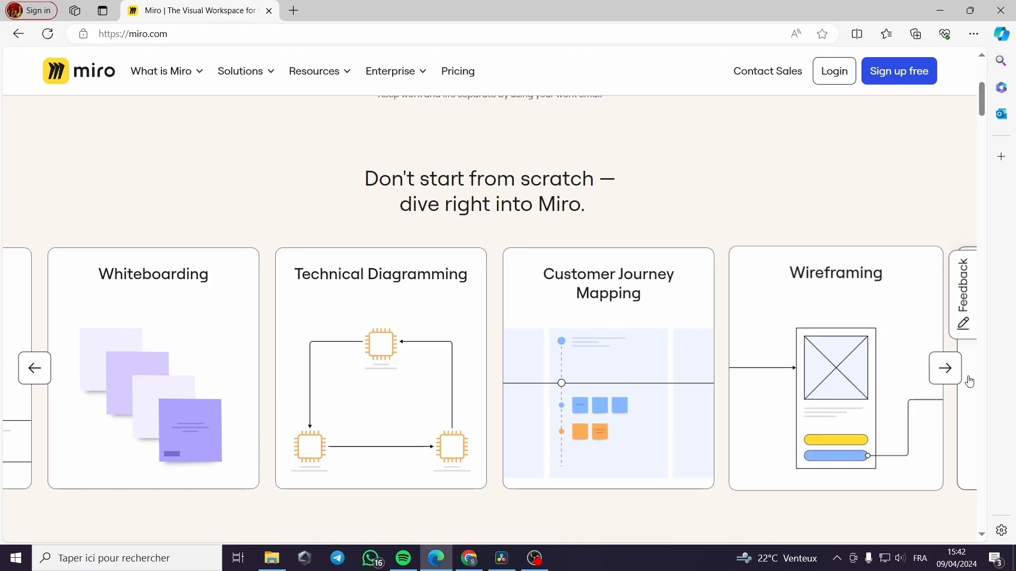
{"action": "left_click", "coordinate": [945, 368]}
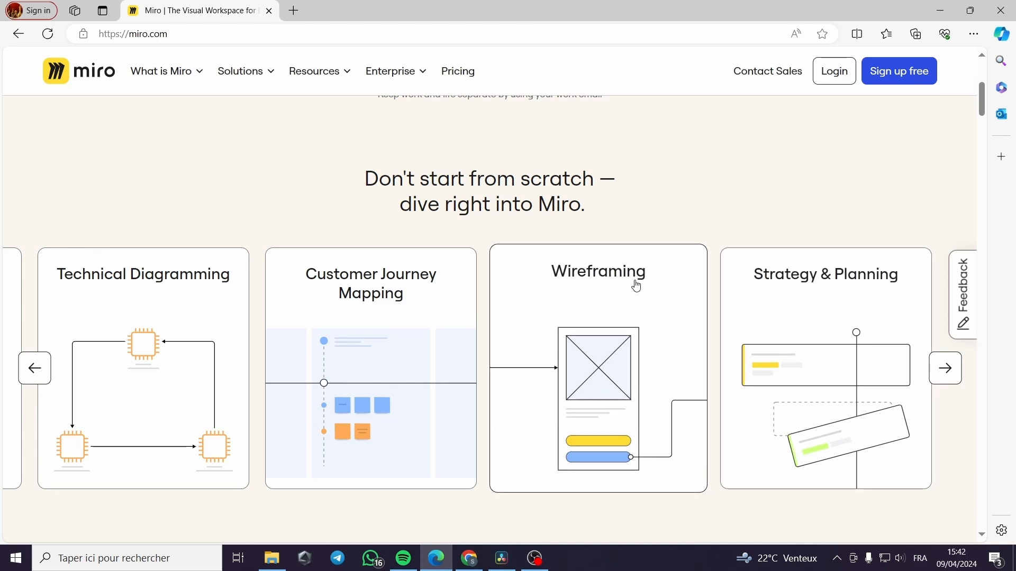
{"action": "scroll", "coordinate": [637, 287], "scroll_direction": "down", "scroll_amount": 6}
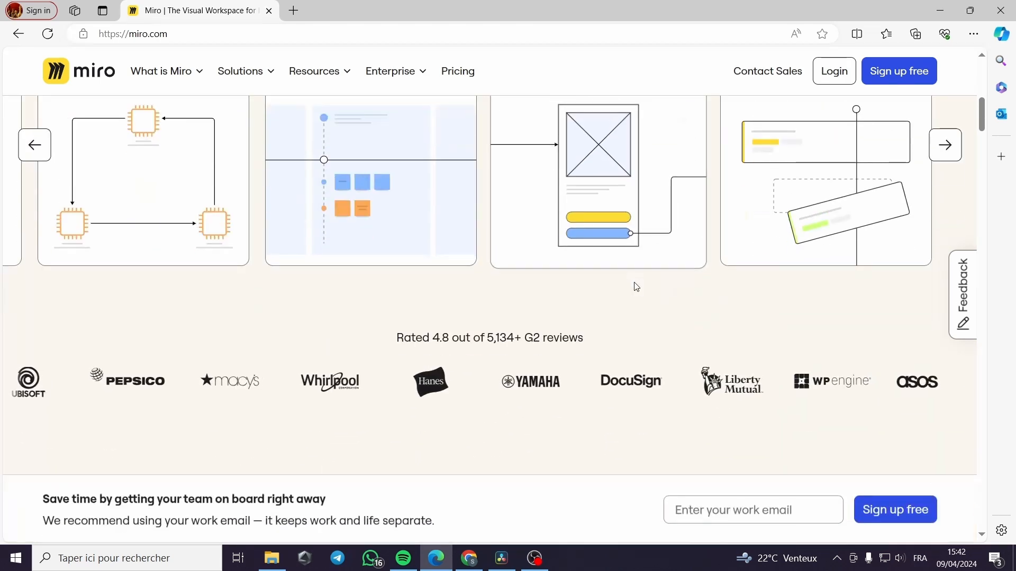
{"action": "scroll", "coordinate": [634, 289], "scroll_direction": "down", "scroll_amount": 6}
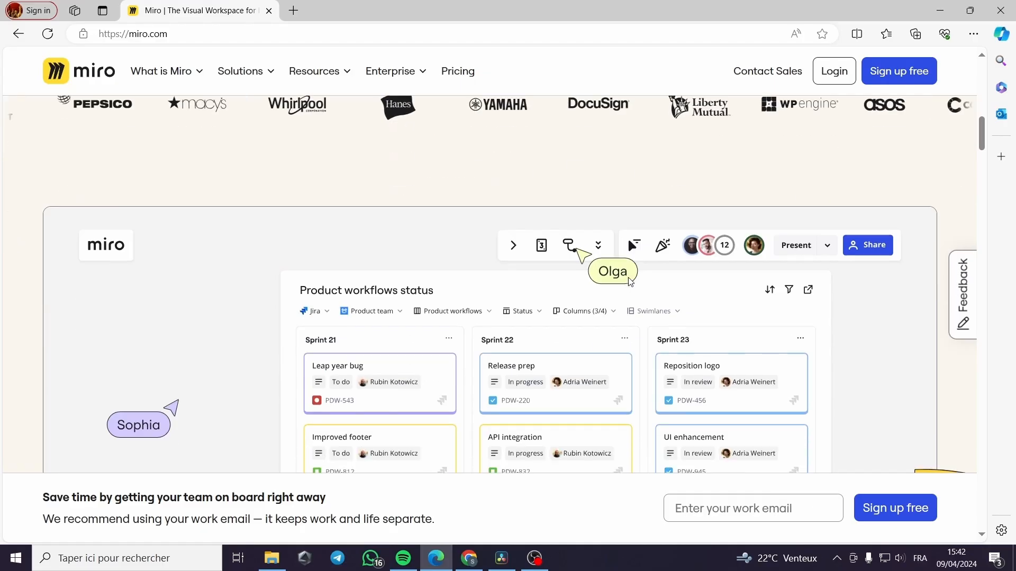
{"action": "scroll", "coordinate": [627, 280], "scroll_direction": "up", "scroll_amount": 3}
{"action": "scroll", "coordinate": [462, 325], "scroll_direction": "down", "scroll_amount": 10}
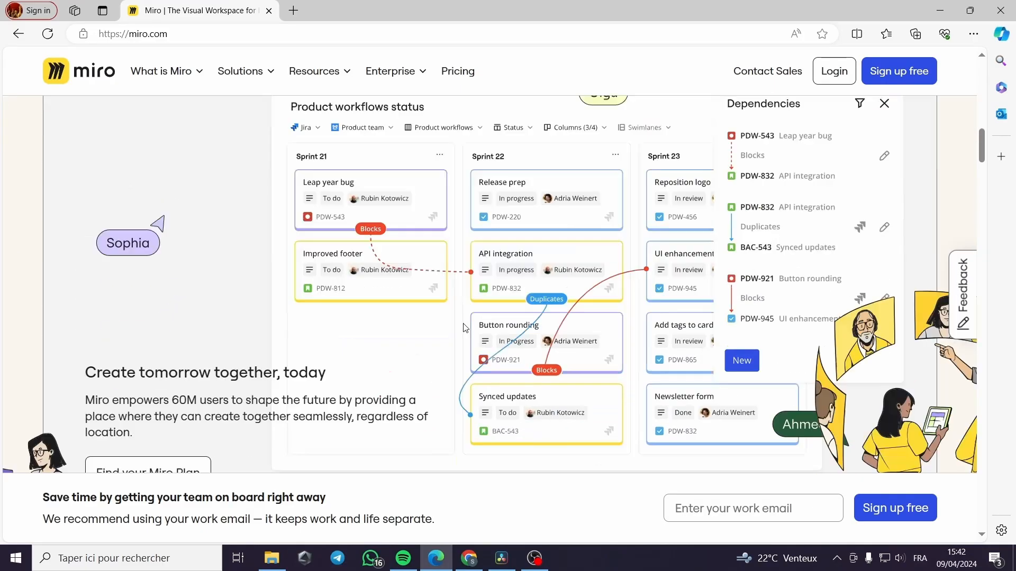
{"action": "scroll", "coordinate": [459, 330], "scroll_direction": "down", "scroll_amount": 12}
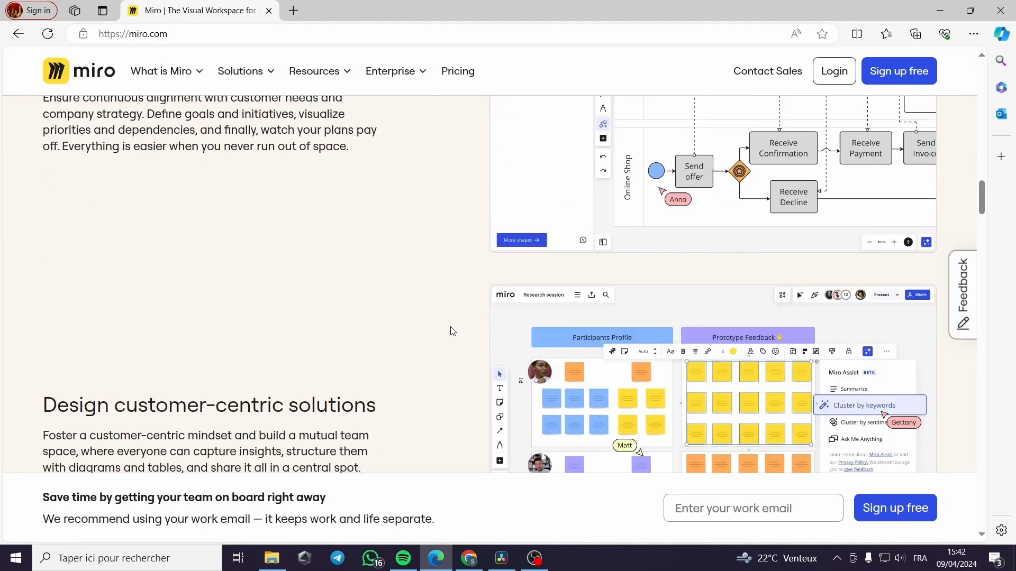
{"action": "scroll", "coordinate": [447, 329], "scroll_direction": "up", "scroll_amount": 3}
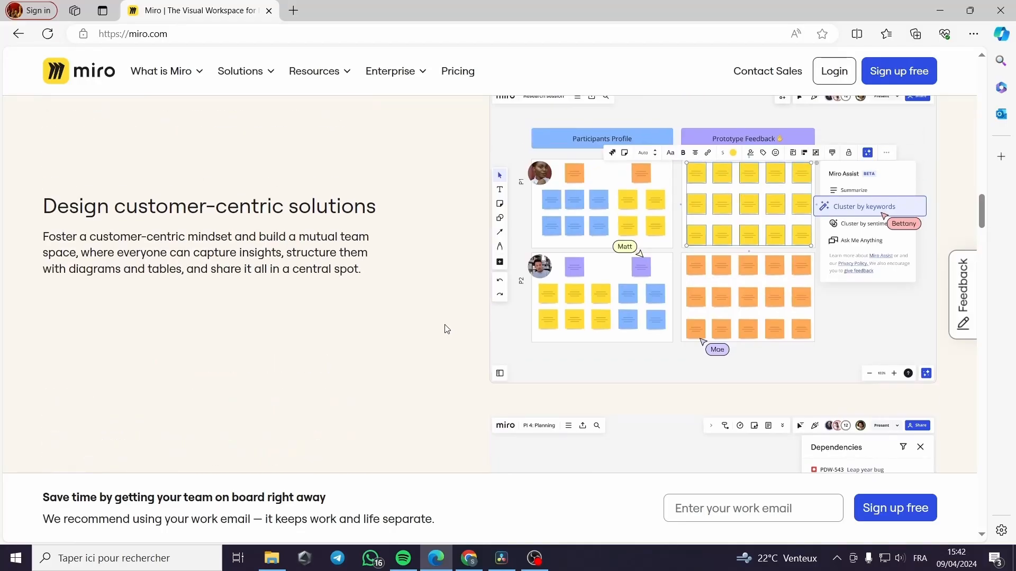
{"action": "scroll", "coordinate": [303, 328], "scroll_direction": "down", "scroll_amount": 6}
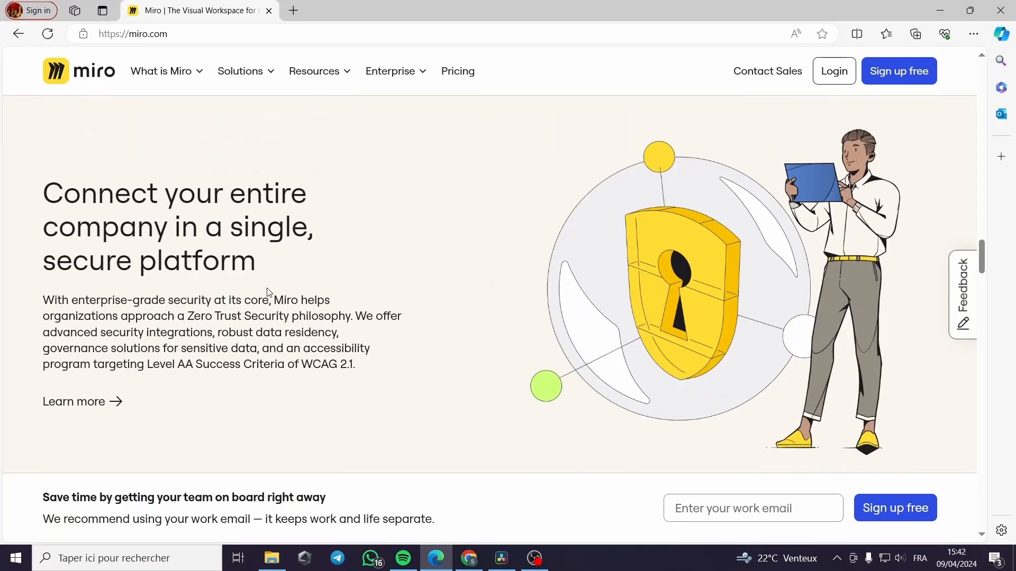
{"action": "scroll", "coordinate": [268, 291], "scroll_direction": "down", "scroll_amount": 8}
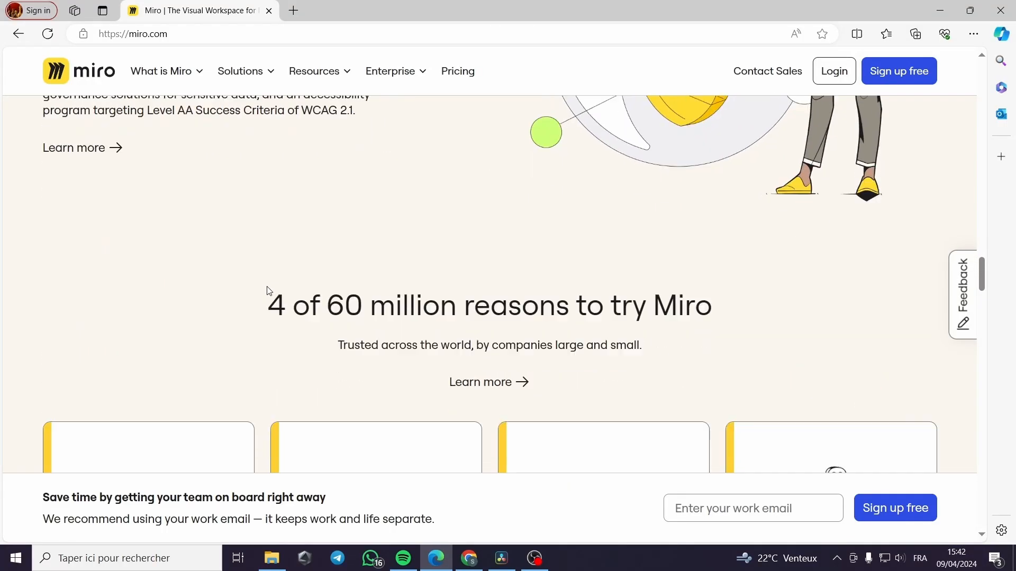
{"action": "scroll", "coordinate": [268, 289], "scroll_direction": "up", "scroll_amount": 7}
{"action": "scroll", "coordinate": [269, 286], "scroll_direction": "up", "scroll_amount": 20}
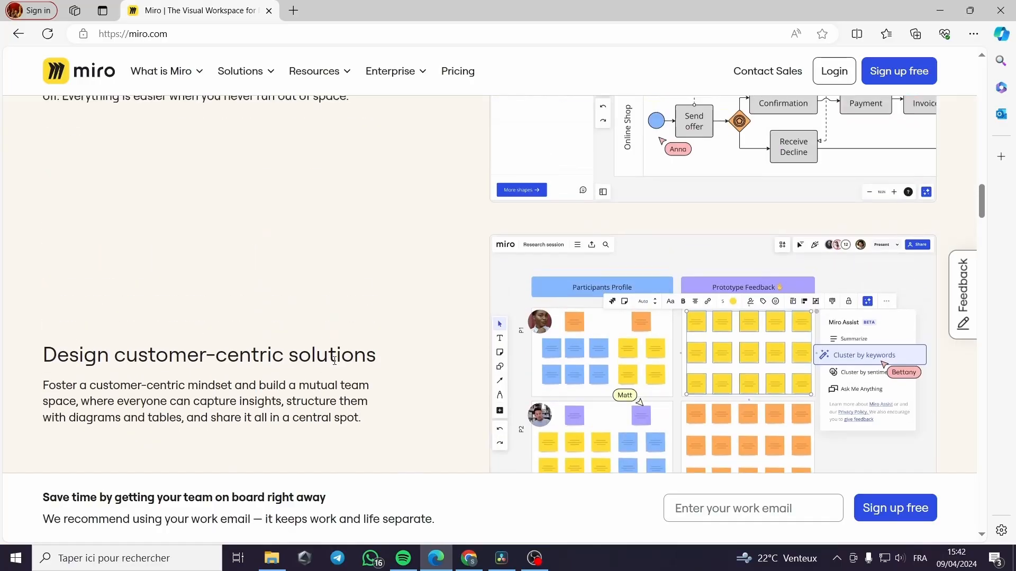
{"action": "scroll", "coordinate": [369, 411], "scroll_direction": "up", "scroll_amount": 12}
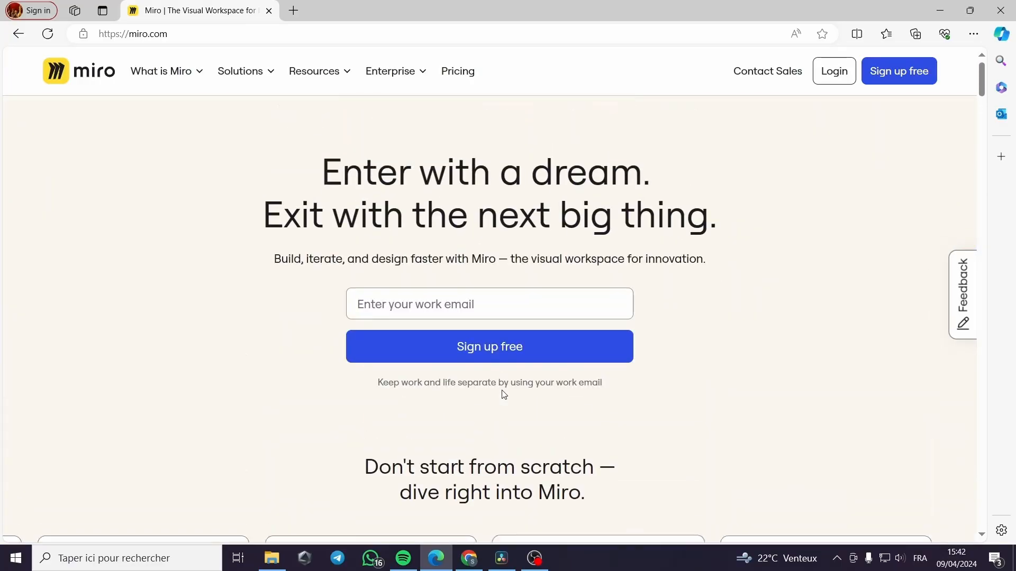
Start a free Miro sign-up using a Google account, dismissing the saved e-mail suggestion
{"action": "left_click", "coordinate": [873, 71]}
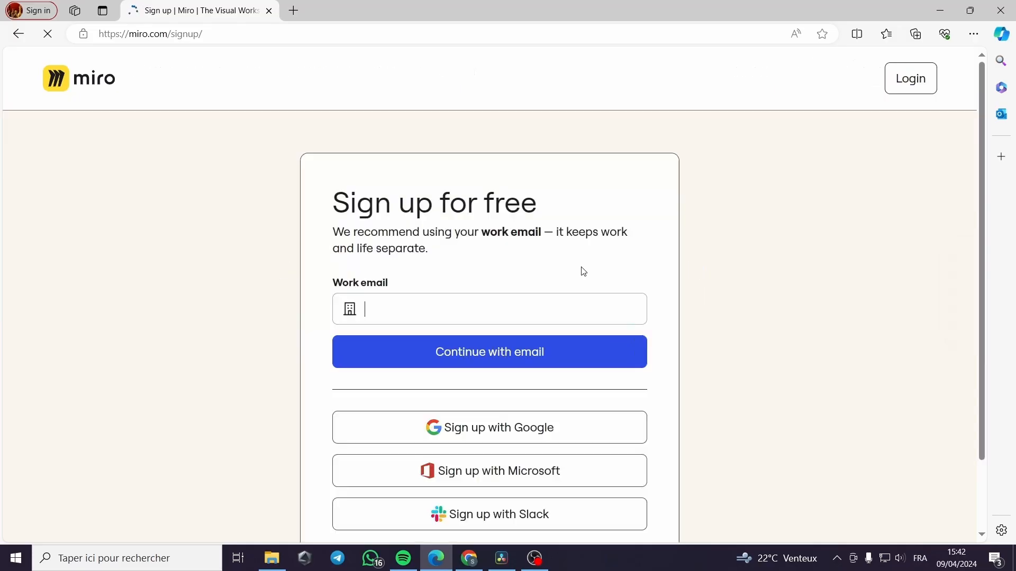
{"action": "scroll", "coordinate": [452, 295], "scroll_direction": "down", "scroll_amount": 2}
{"action": "left_click", "coordinate": [492, 234]}
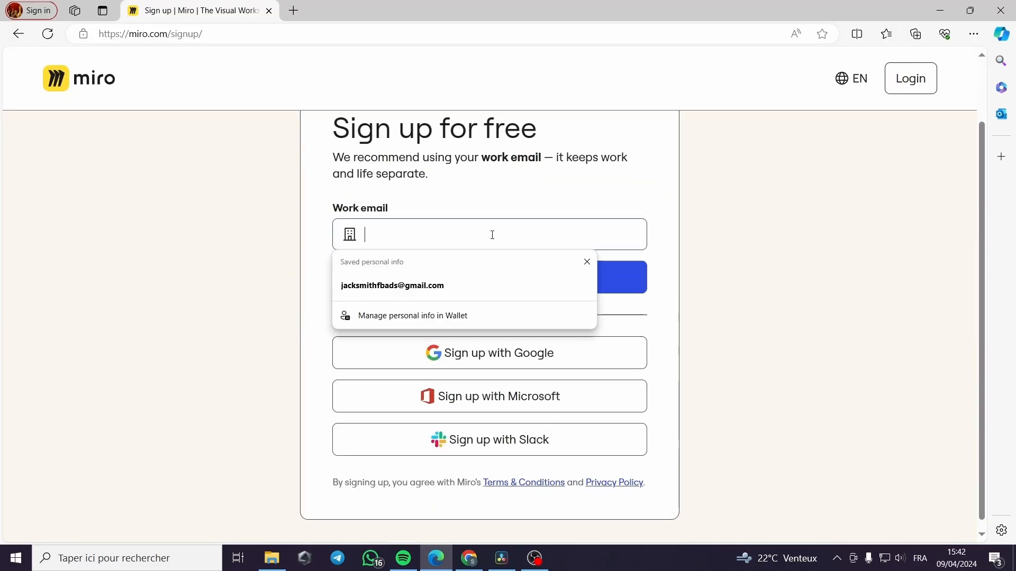
{"action": "left_click", "coordinate": [585, 263]}
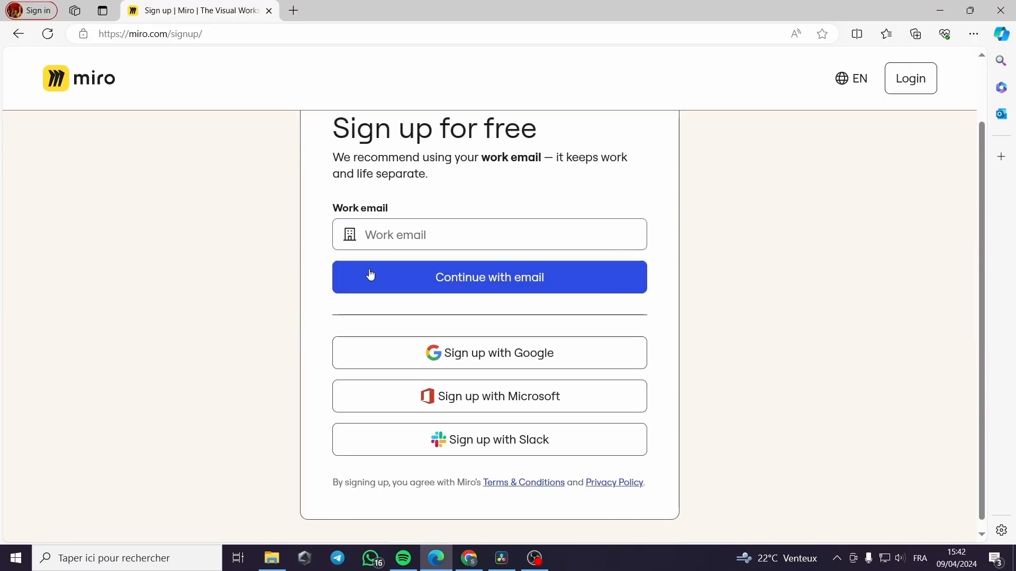
{"action": "left_click", "coordinate": [521, 363]}
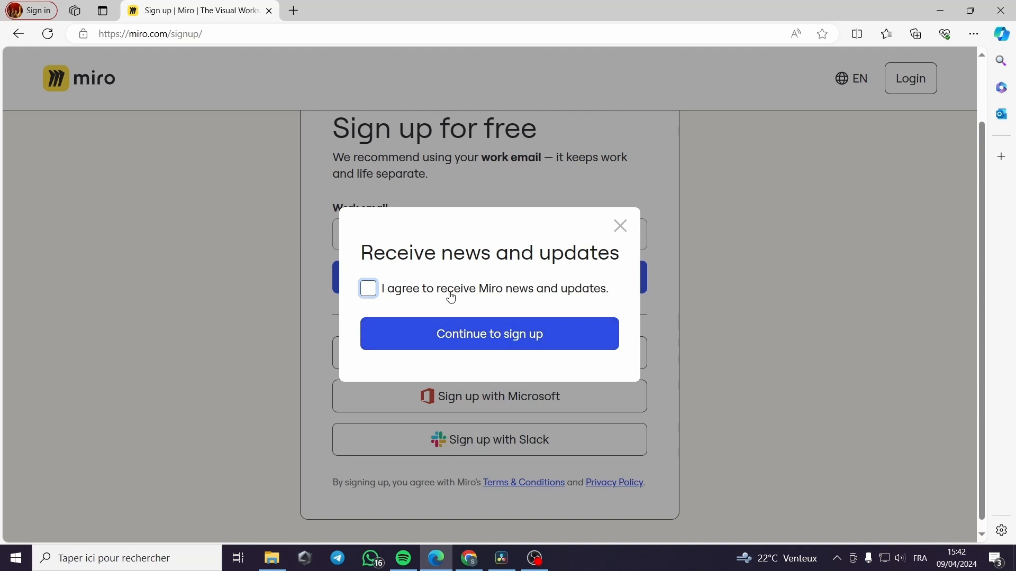
Agree to receive Miro news and updates, and authorise the sign-in with the existing Google account
{"action": "left_click", "coordinate": [450, 291]}
{"action": "left_click", "coordinate": [512, 343]}
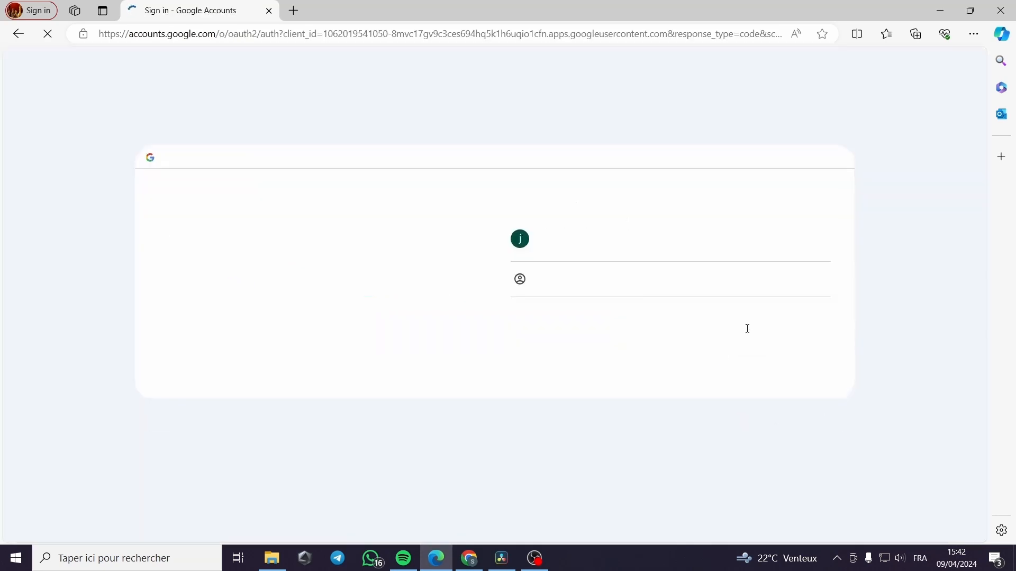
{"action": "left_click", "coordinate": [605, 249]}
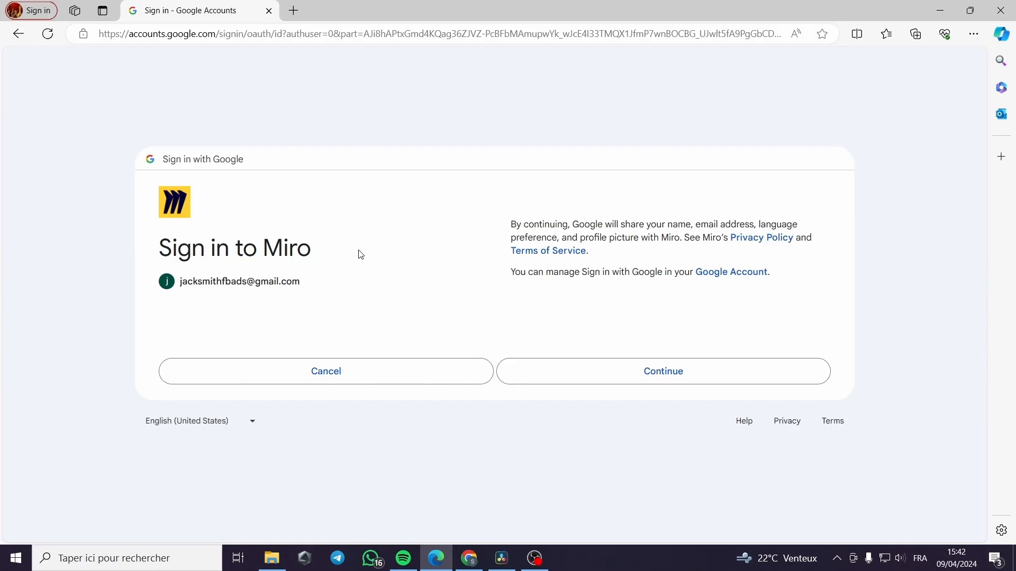
{"action": "left_click", "coordinate": [618, 377]}
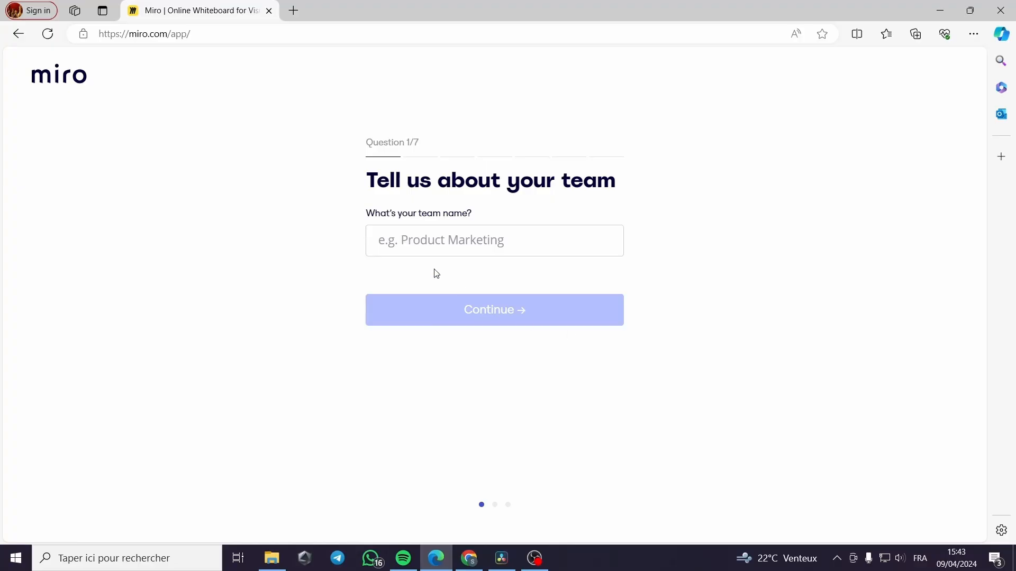
Describe the team with the name UI testing, the work type Design and the role Executive (C-Level, VP)
{"action": "left_click", "coordinate": [434, 241]}
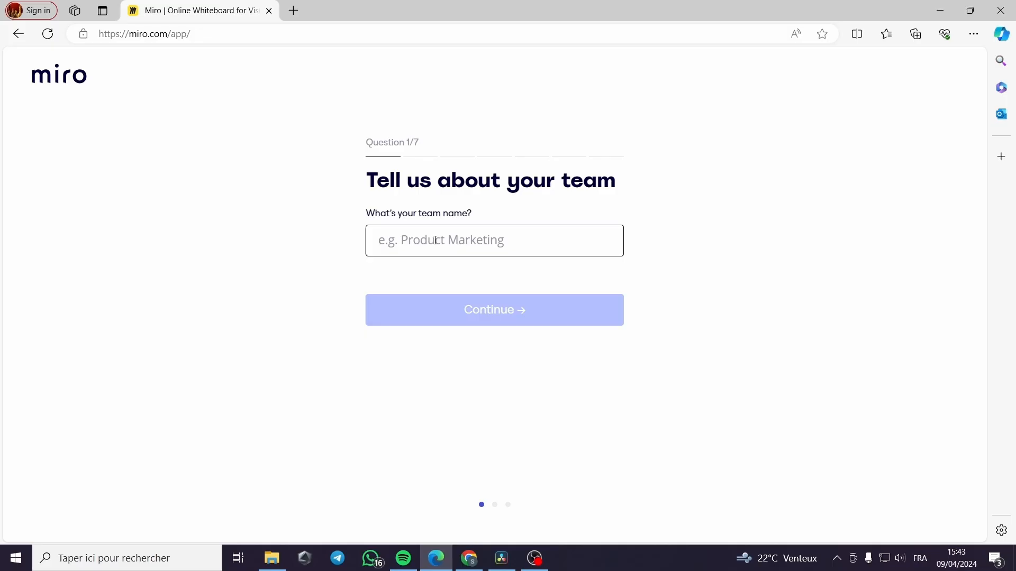
{"action": "type", "text": "UI testing"}
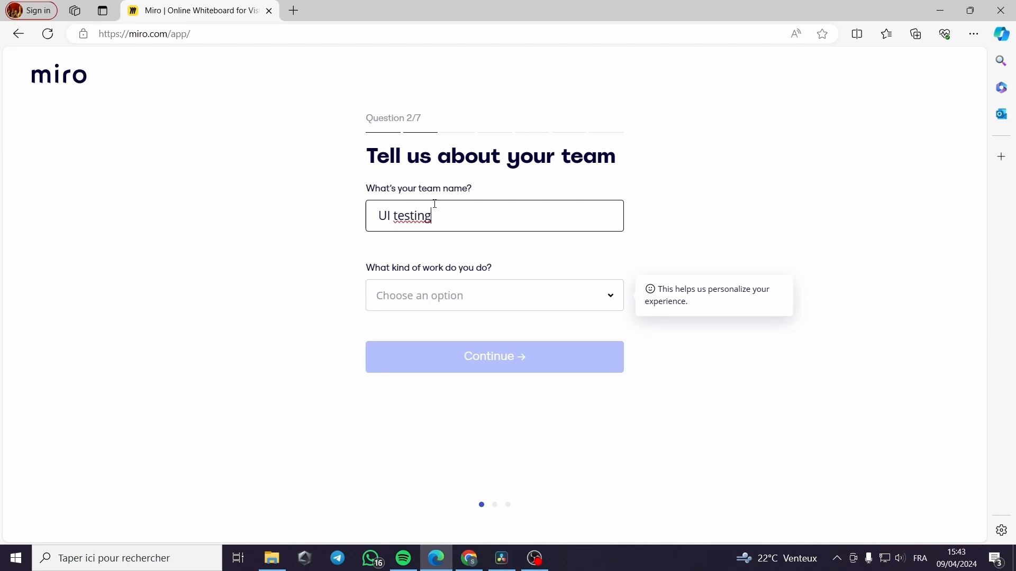
{"action": "left_click", "coordinate": [521, 308]}
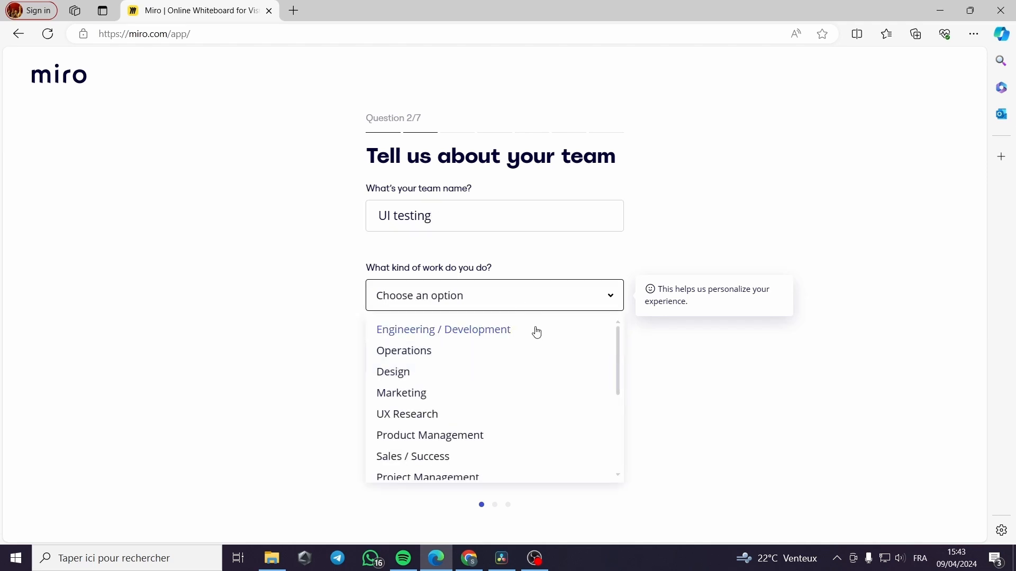
{"action": "left_click", "coordinate": [401, 377]}
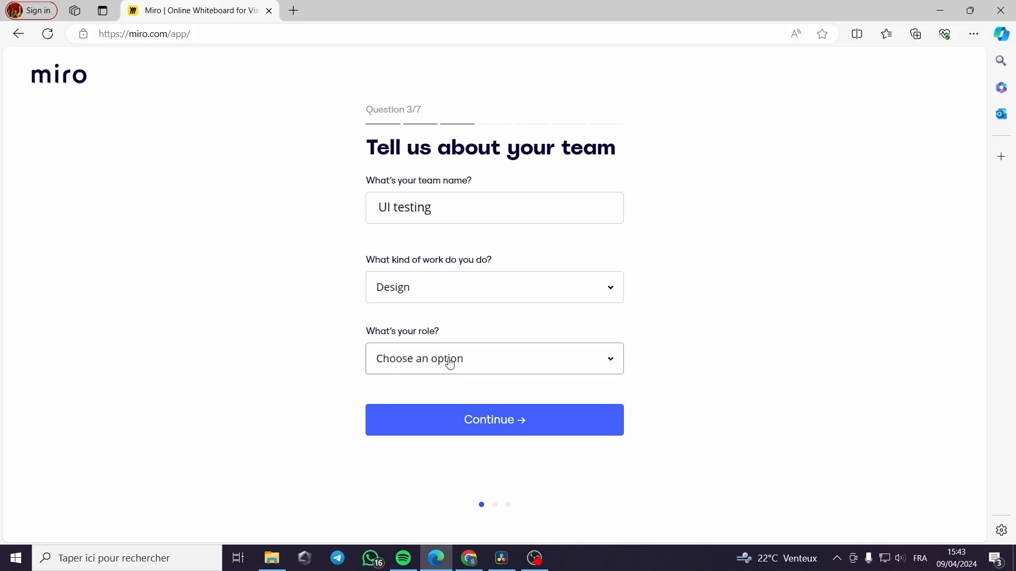
{"action": "left_click", "coordinate": [478, 360]}
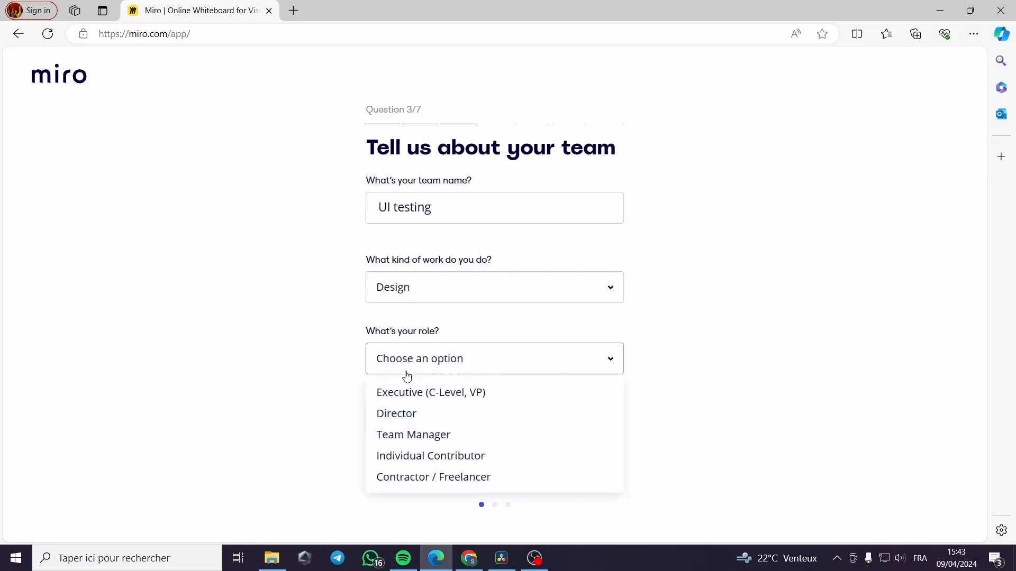
{"action": "left_click", "coordinate": [502, 400]}
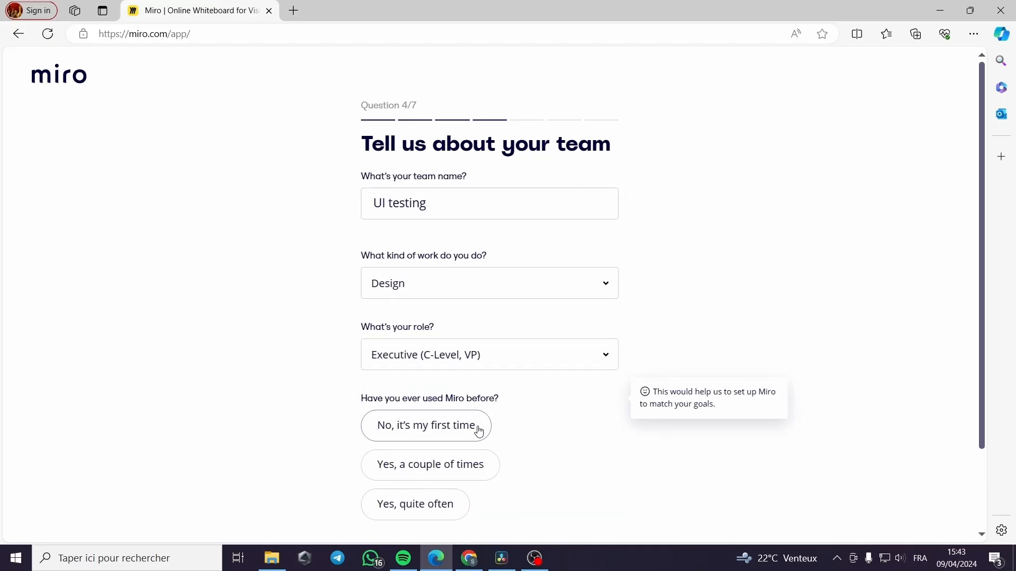
Answer that this is the first time using Miro and that it will be used for Work
{"action": "scroll", "coordinate": [524, 413], "scroll_direction": "down", "scroll_amount": 2}
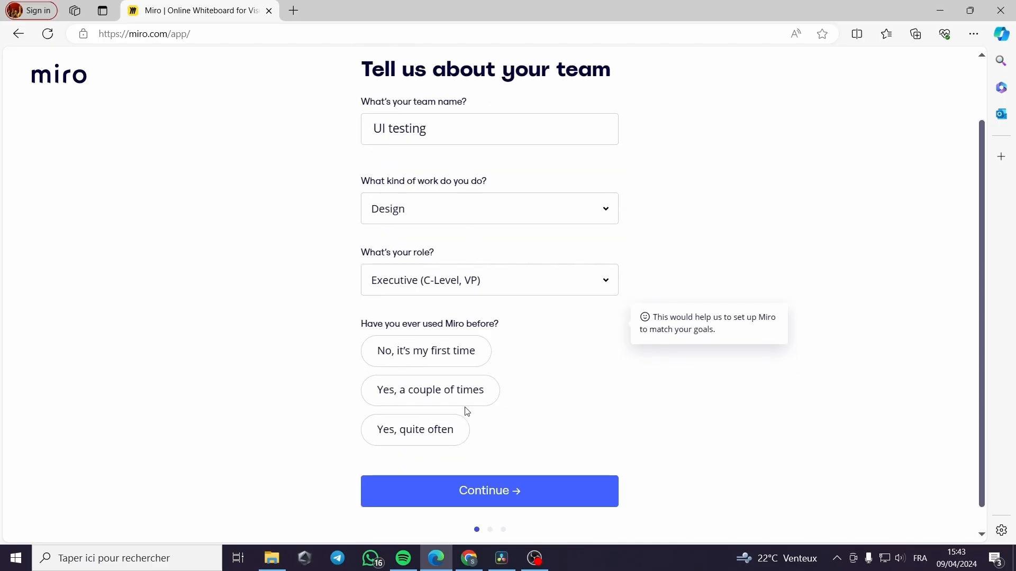
{"action": "left_click", "coordinate": [453, 360]}
{"action": "scroll", "coordinate": [529, 413], "scroll_direction": "down", "scroll_amount": 1}
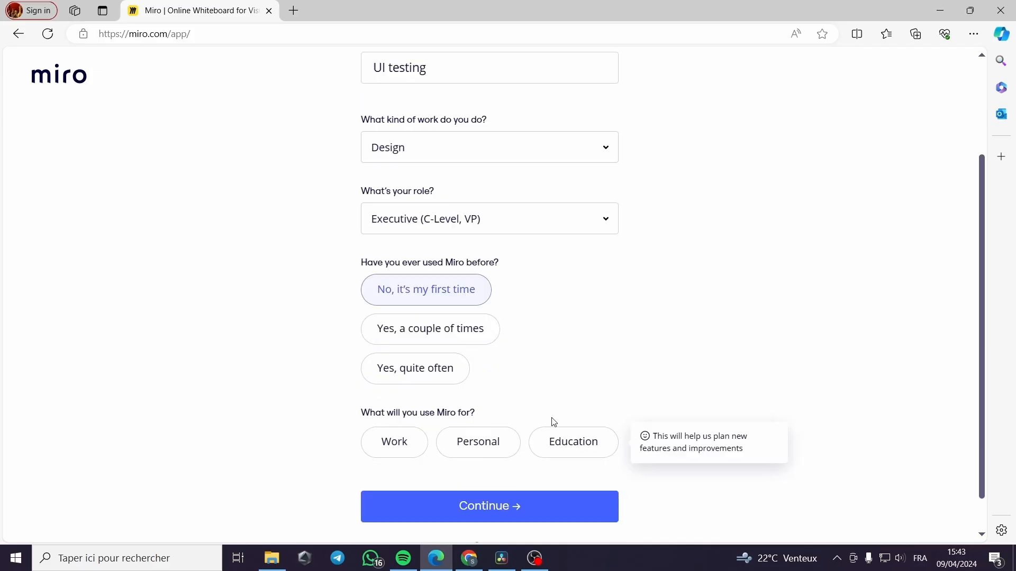
{"action": "left_click", "coordinate": [512, 435]}
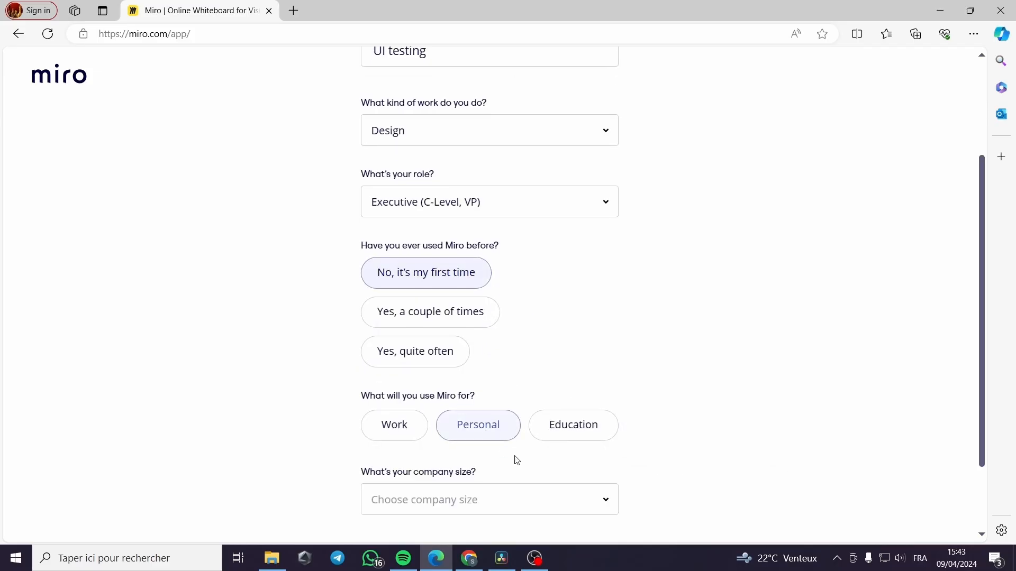
{"action": "left_click", "coordinate": [398, 424]}
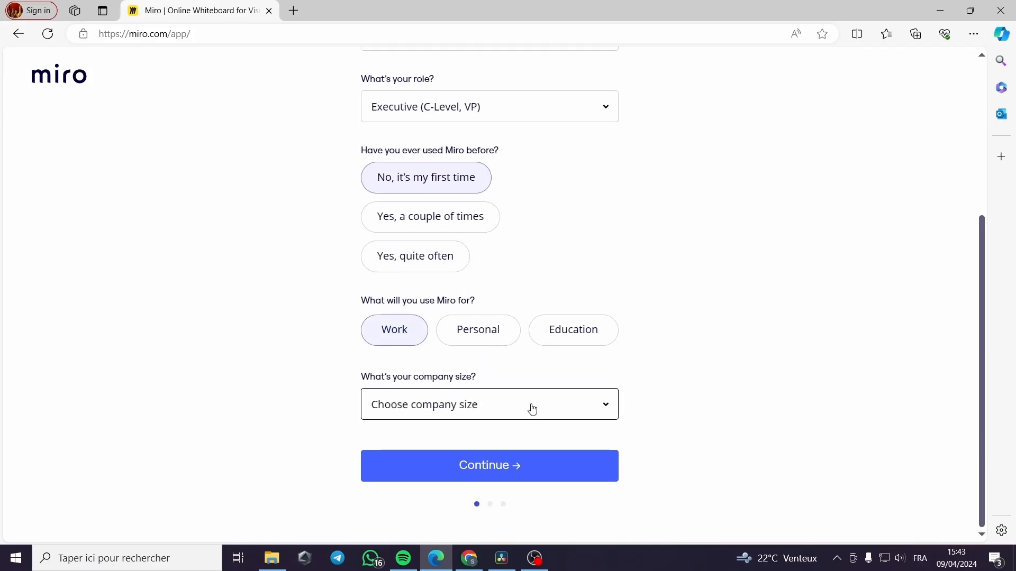
Set the company size to 2-50, choose Other for how Miro was discovered, and submit the questionnaire
{"action": "left_click", "coordinate": [529, 409]}
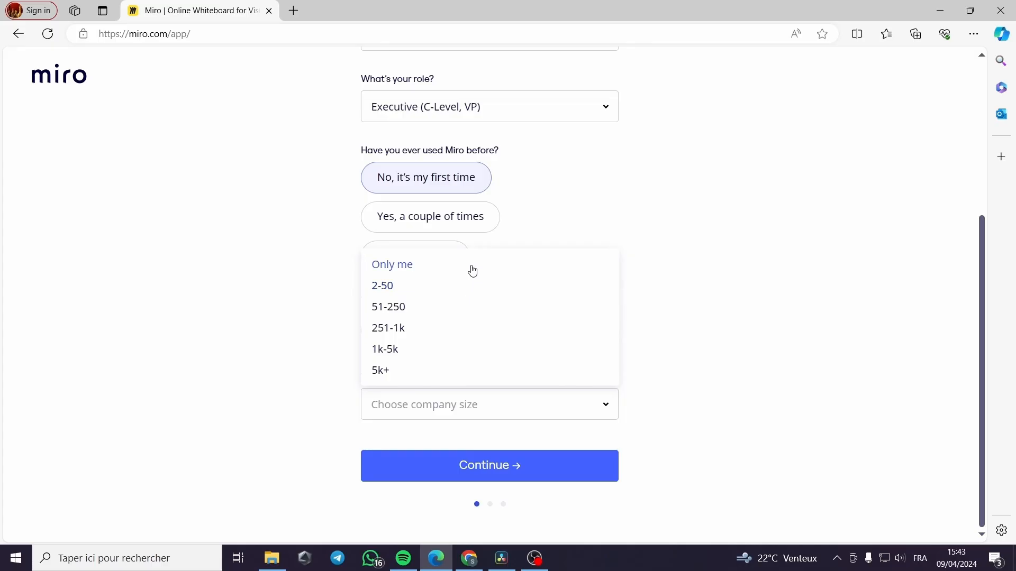
{"action": "left_click", "coordinate": [472, 286]}
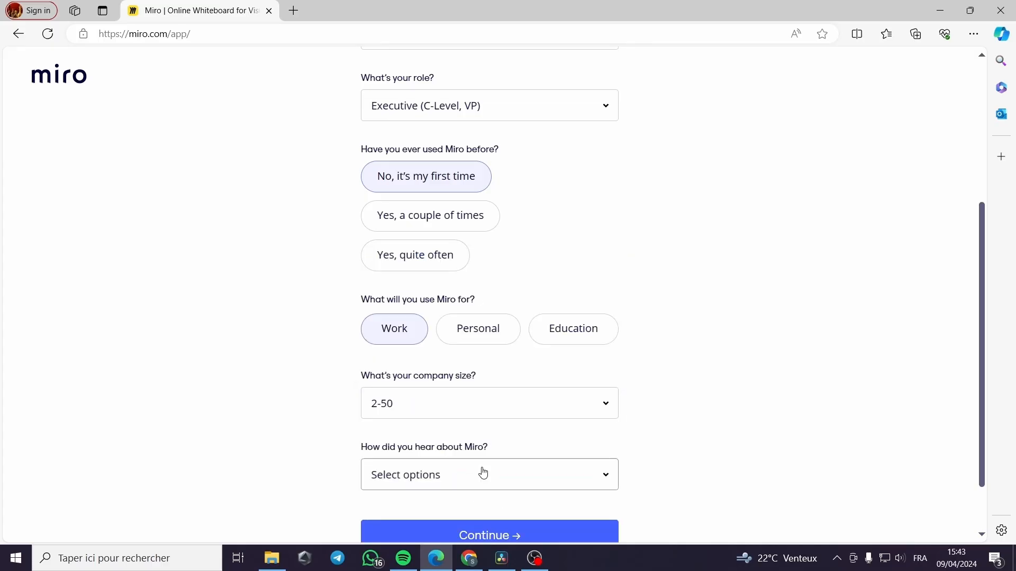
{"action": "left_click", "coordinate": [494, 404]}
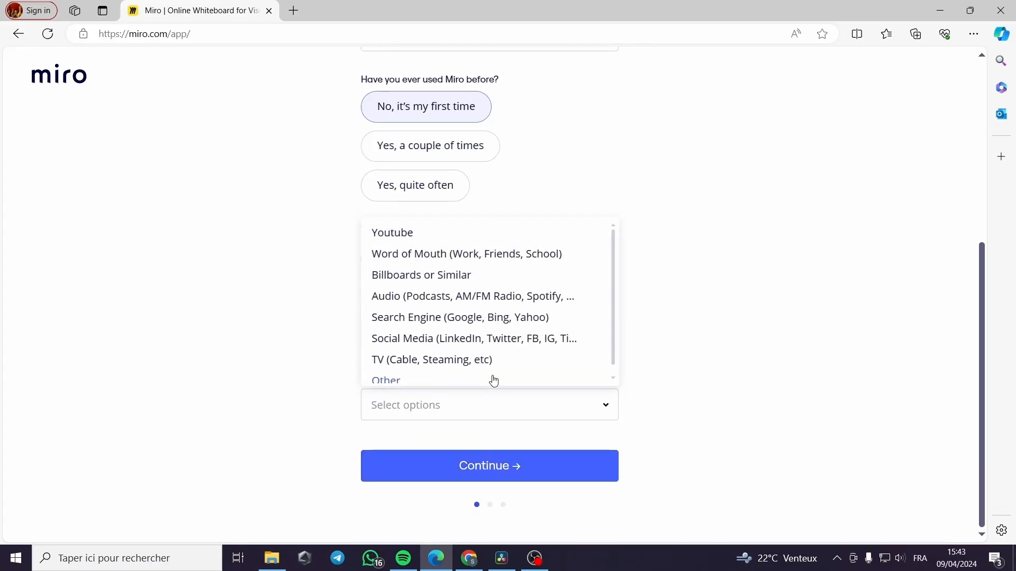
{"action": "left_click", "coordinate": [493, 380]}
{"action": "left_click", "coordinate": [573, 479]}
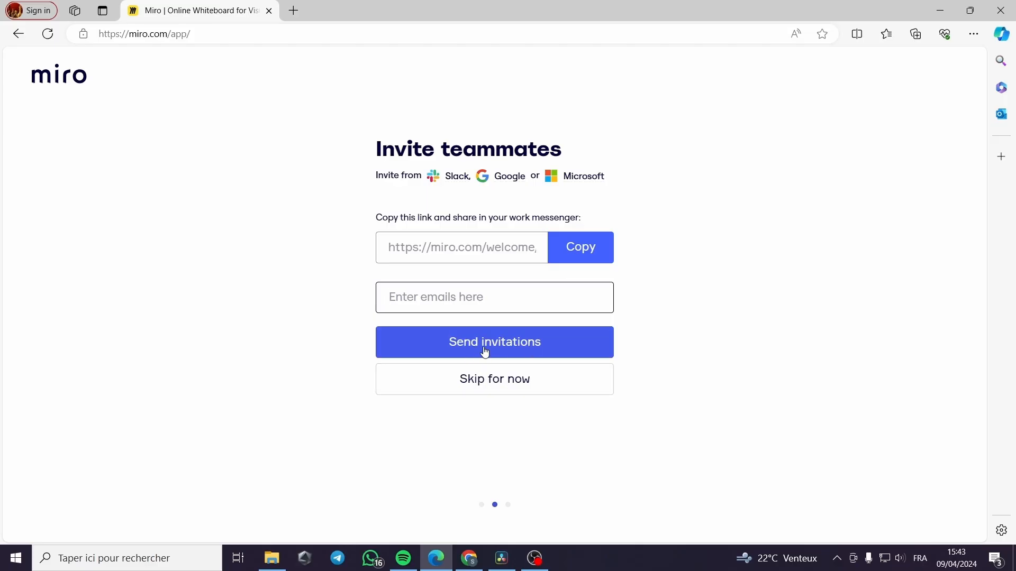
Skip inviting teammates and choose App Wireframing as the starting activity
{"action": "left_click", "coordinate": [494, 384]}
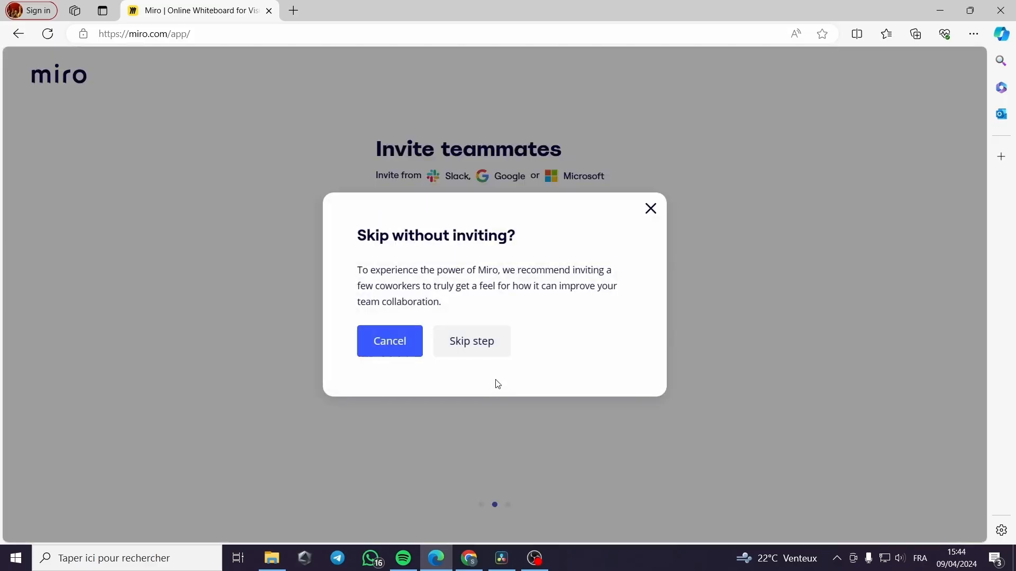
{"action": "left_click", "coordinate": [490, 343]}
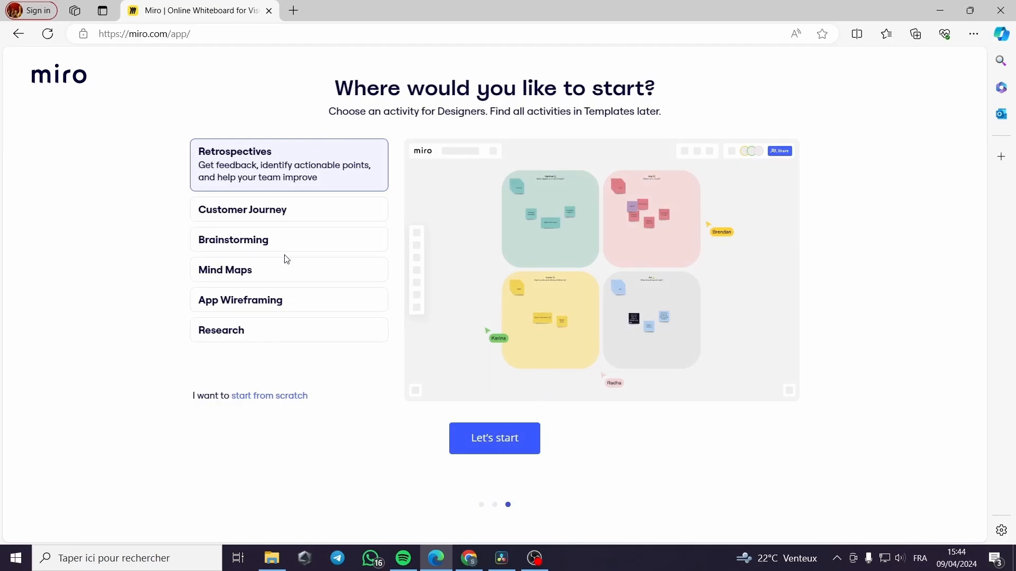
{"action": "left_click", "coordinate": [254, 310]}
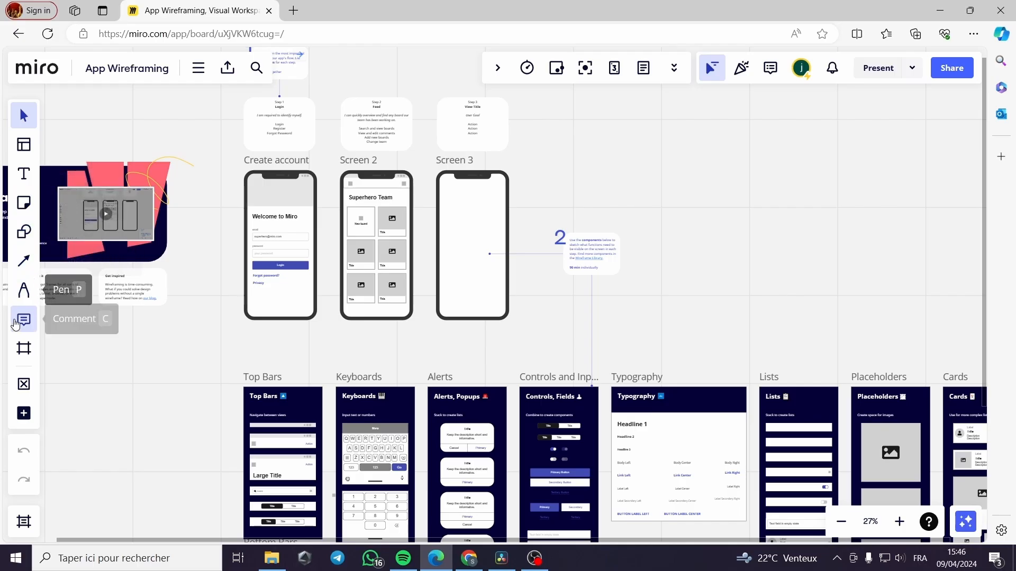
{"action": "left_click", "coordinate": [25, 415]}
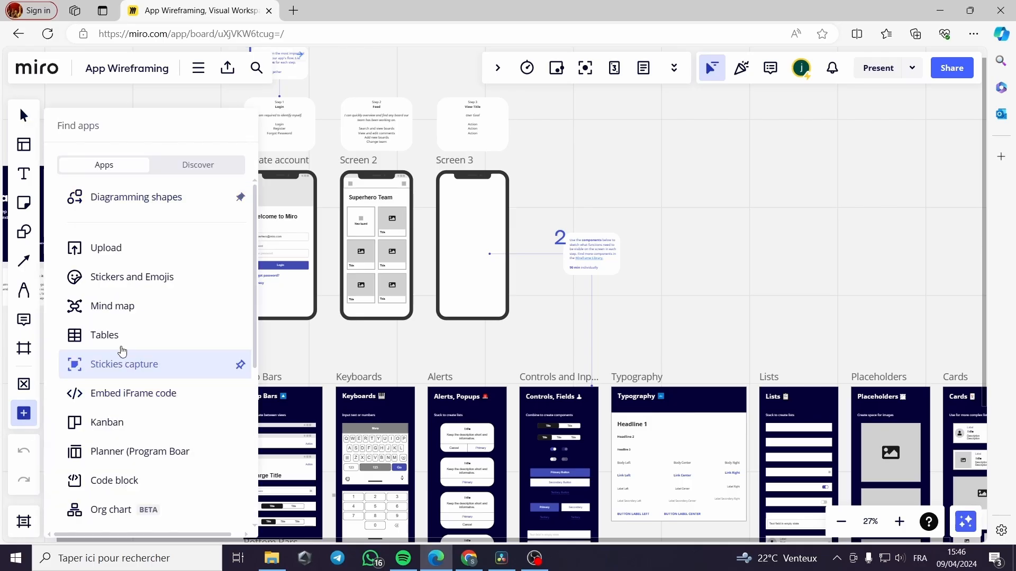
{"action": "scroll", "coordinate": [167, 373], "scroll_direction": "down", "scroll_amount": 6}
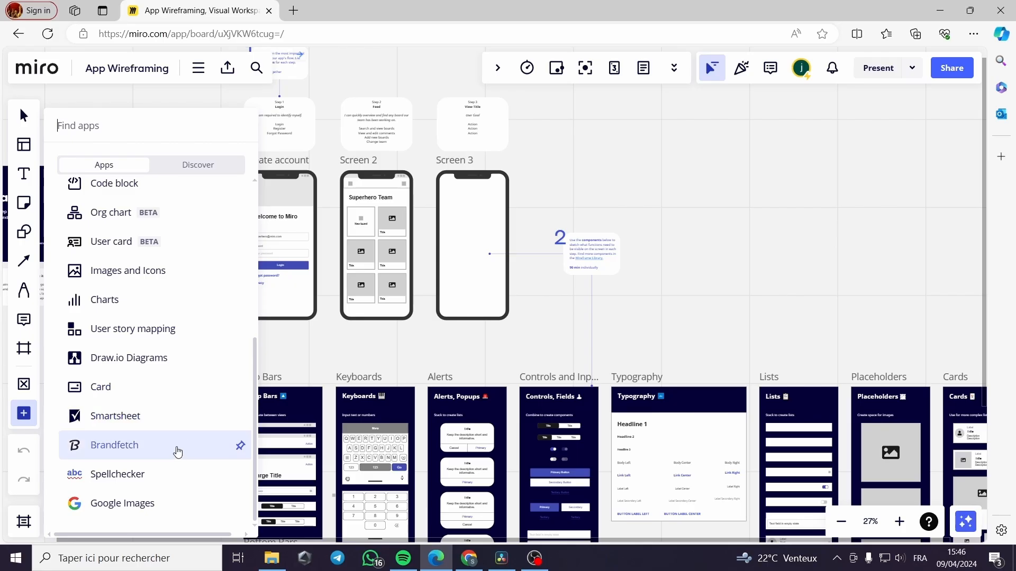
{"action": "scroll", "coordinate": [177, 324], "scroll_direction": "up", "scroll_amount": 2}
{"action": "scroll", "coordinate": [177, 317], "scroll_direction": "up", "scroll_amount": 2}
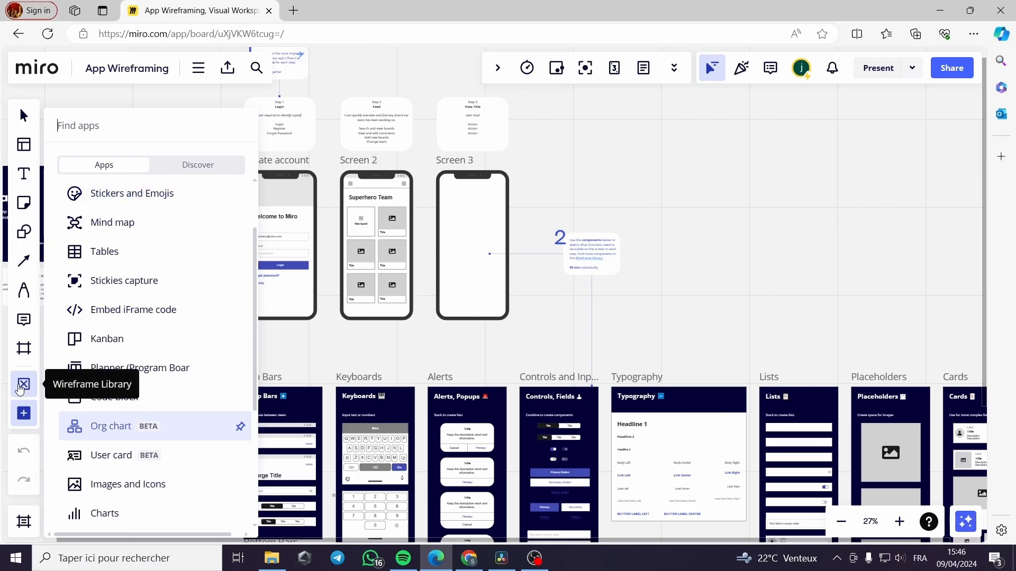
Add a Phone component from the Wireframe Library and place it in the empty area above the Typography frame
{"action": "left_click", "coordinate": [23, 385]}
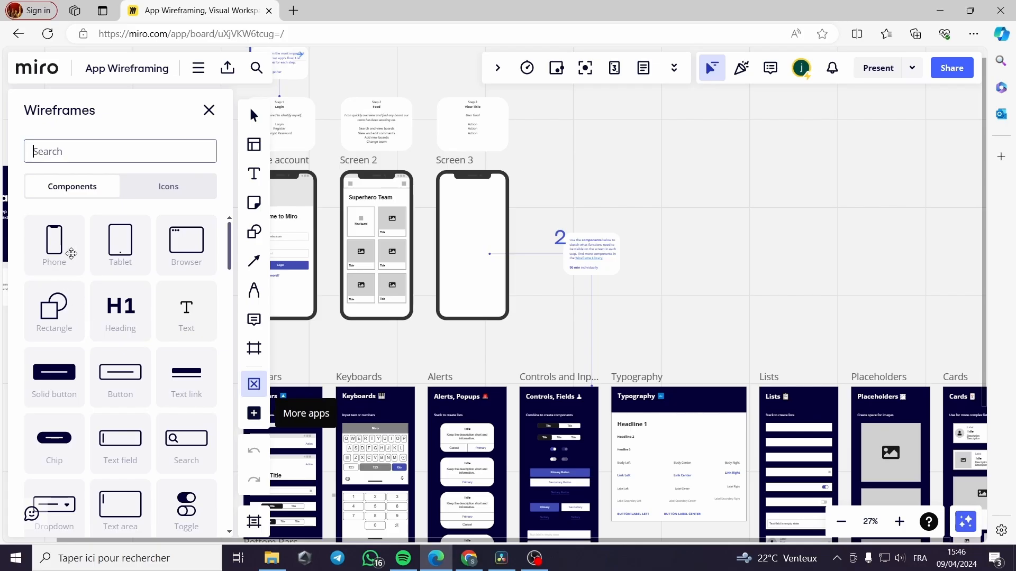
{"action": "left_click", "coordinate": [56, 245]}
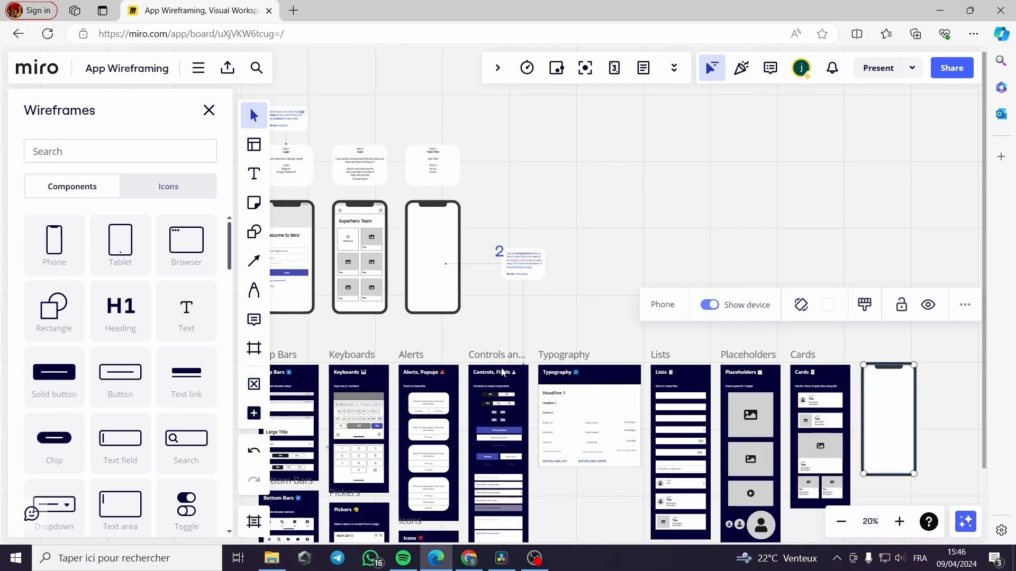
{"action": "left_click_drag", "start_coordinate": [882, 426], "coordinate": [584, 252]}
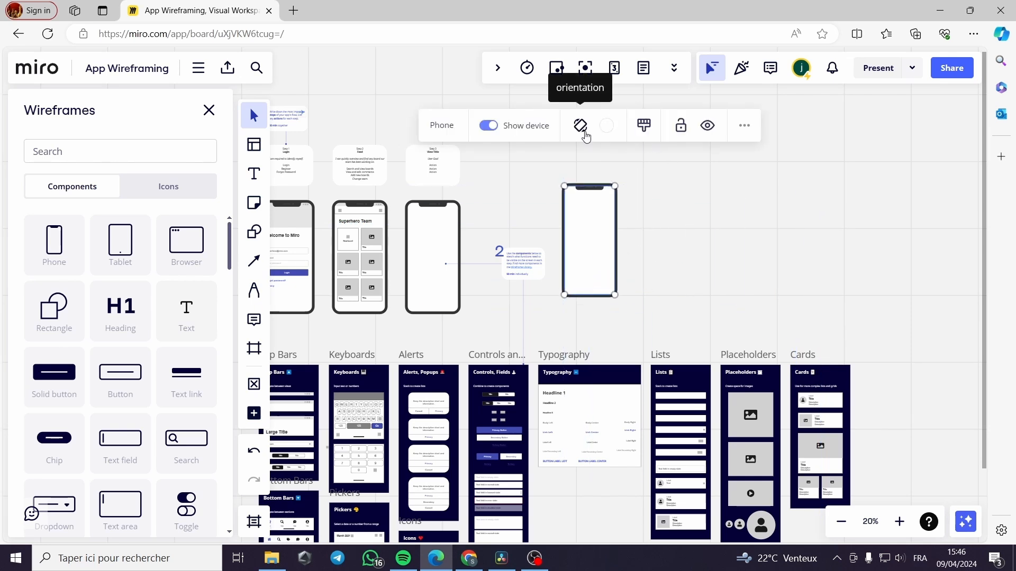
{"action": "left_click", "coordinate": [581, 128]}
{"action": "left_click", "coordinate": [608, 127]}
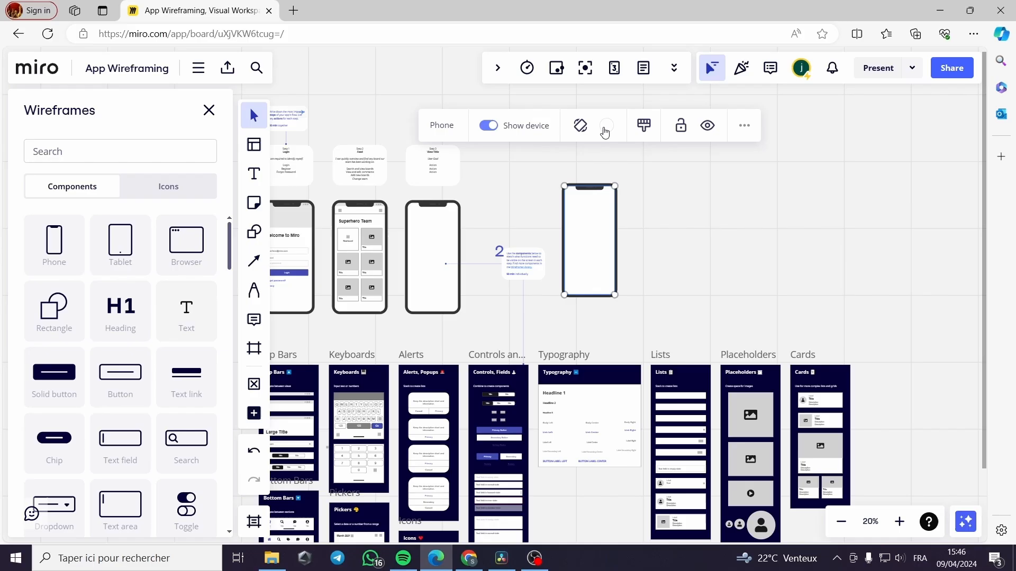
Duplicate the new phone component twice to form a row of three blank phones
{"action": "left_click", "coordinate": [739, 128]}
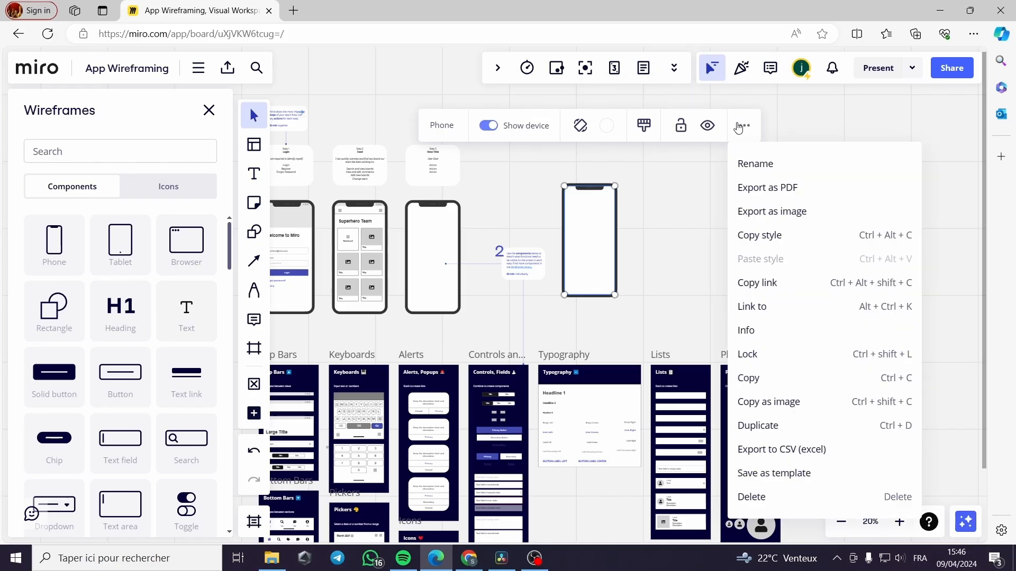
{"action": "left_click", "coordinate": [801, 432]}
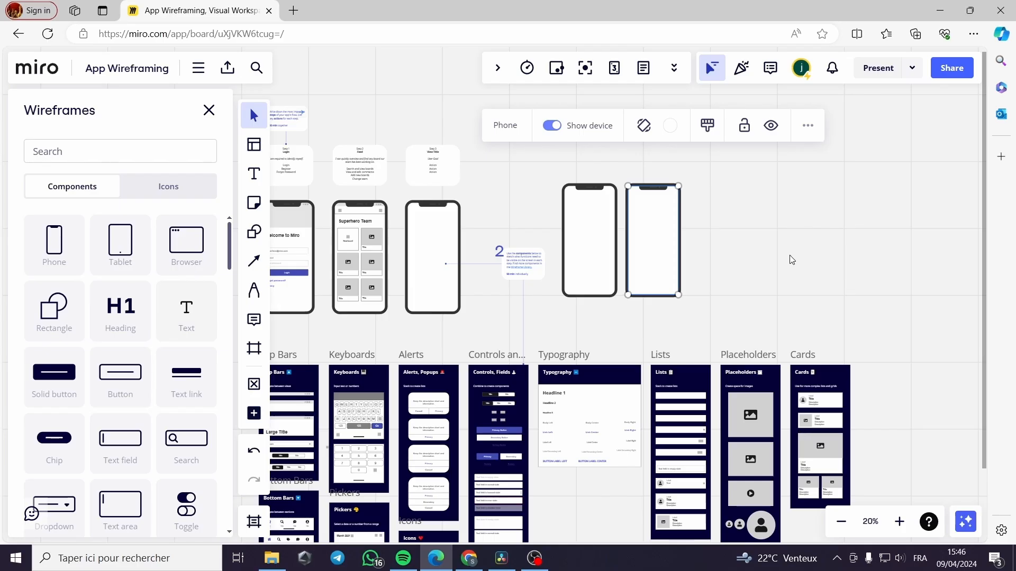
{"action": "left_click", "coordinate": [807, 126]}
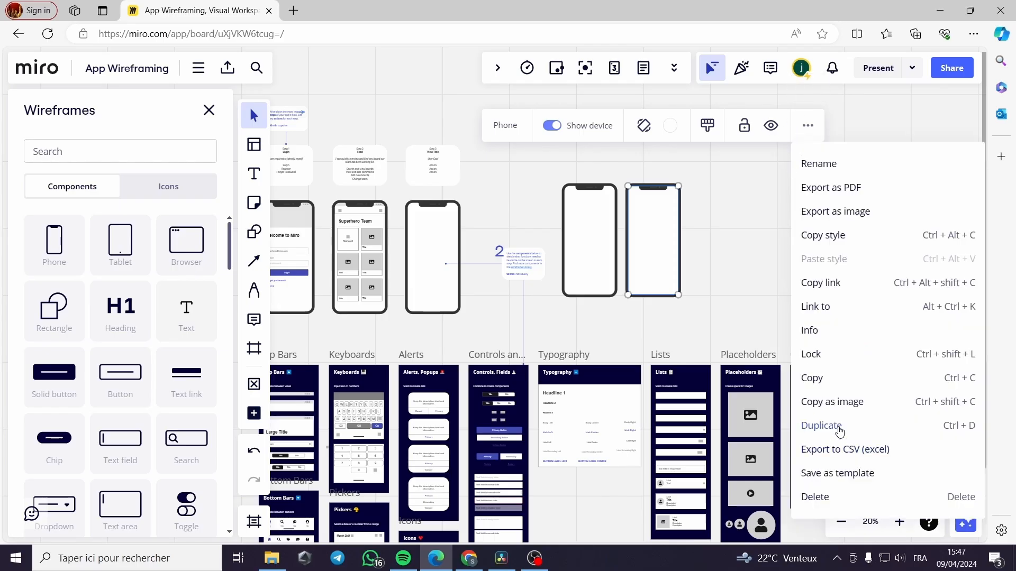
{"action": "left_click", "coordinate": [821, 426]}
{"action": "left_click", "coordinate": [807, 247]}
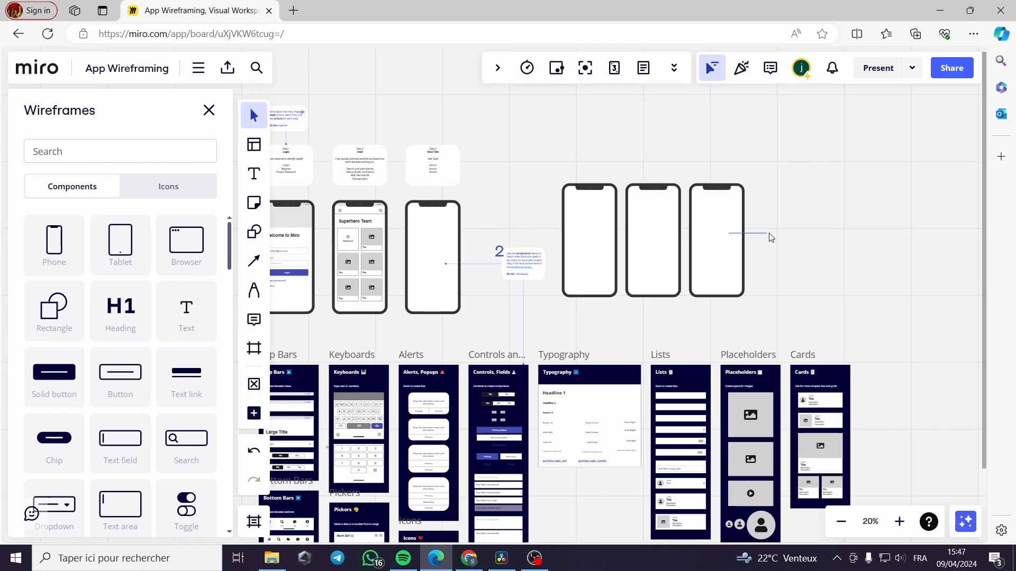
Spread the two duplicated phones apart to leave wider gaps between the three screens
{"action": "left_click", "coordinate": [715, 189]}
{"action": "left_click_drag", "start_coordinate": [724, 231], "coordinate": [777, 232]}
{"action": "left_click_drag", "start_coordinate": [668, 232], "coordinate": [683, 186]}
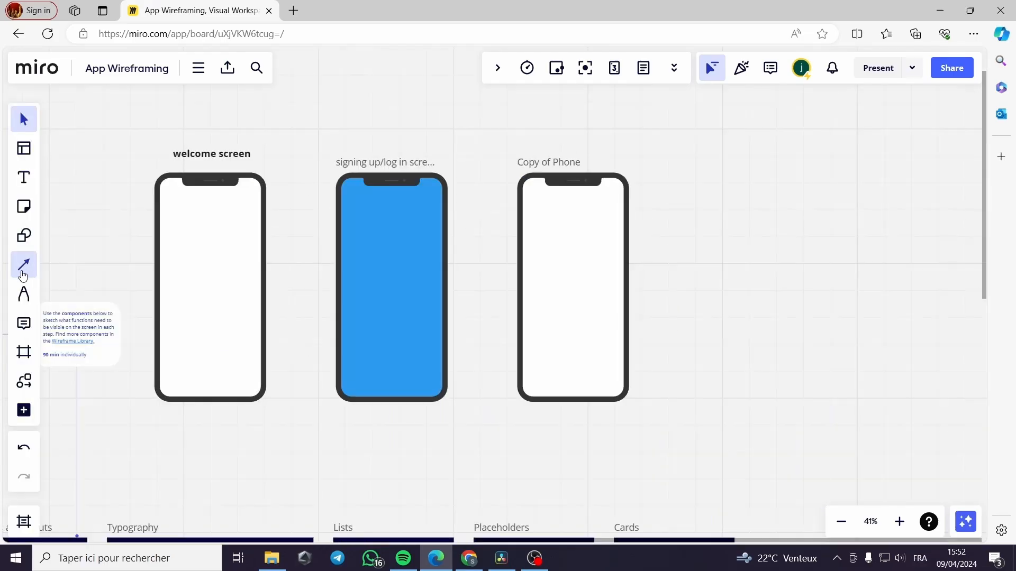
Connect the welcome screen's lower side to the signing up/log in screen's upper side and centre the connector's vertical segment between the phones
{"action": "left_click", "coordinate": [21, 268]}
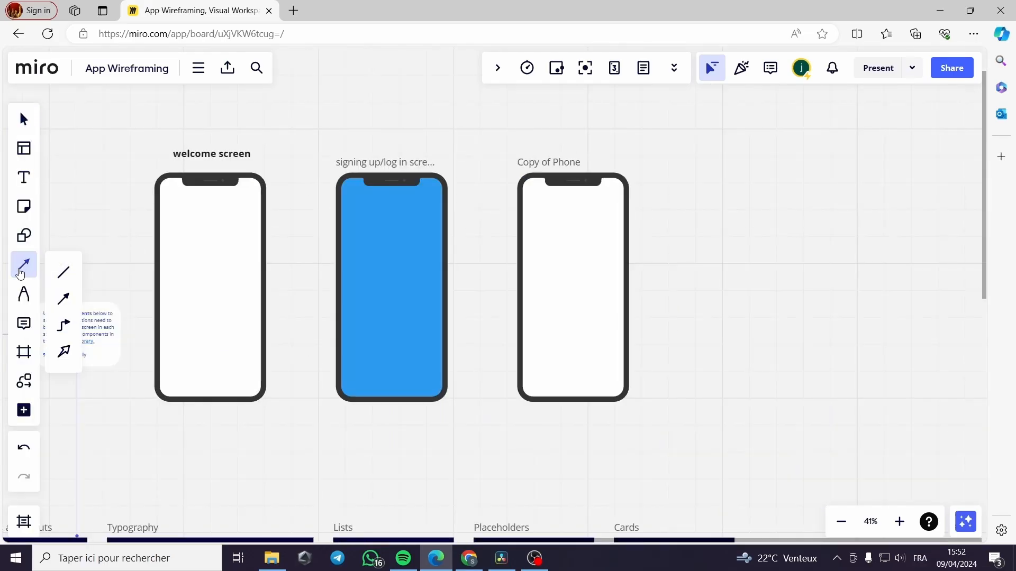
{"action": "left_click", "coordinate": [62, 273]}
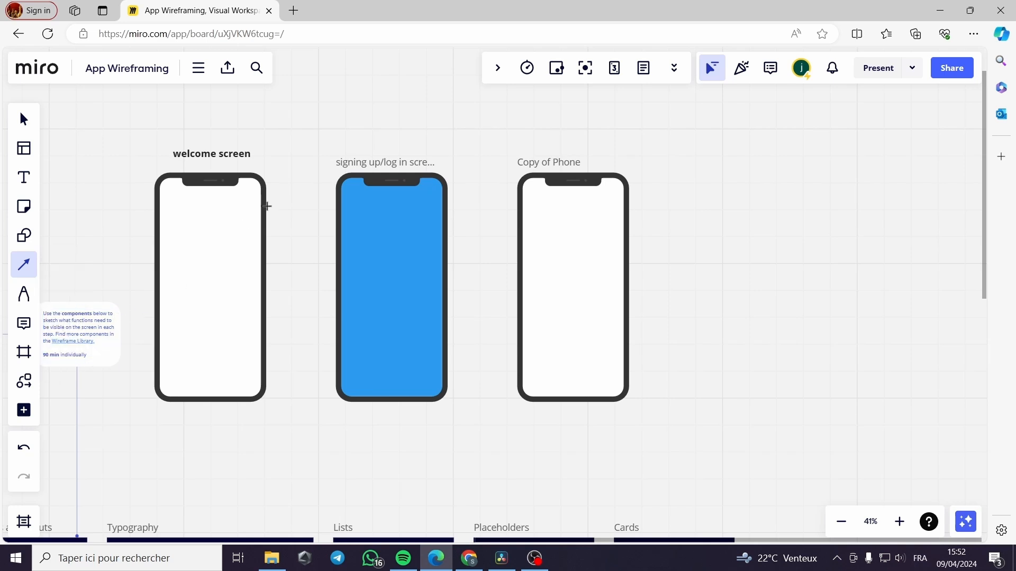
{"action": "left_click_drag", "start_coordinate": [267, 206], "coordinate": [337, 219]}
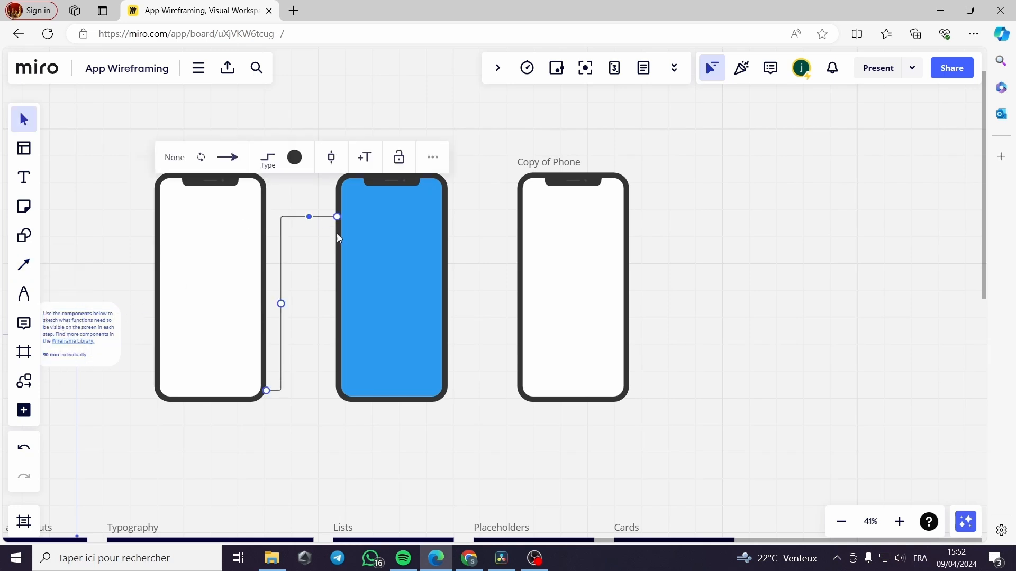
{"action": "left_click", "coordinate": [283, 307]}
{"action": "left_click_drag", "start_coordinate": [281, 302], "coordinate": [290, 301]}
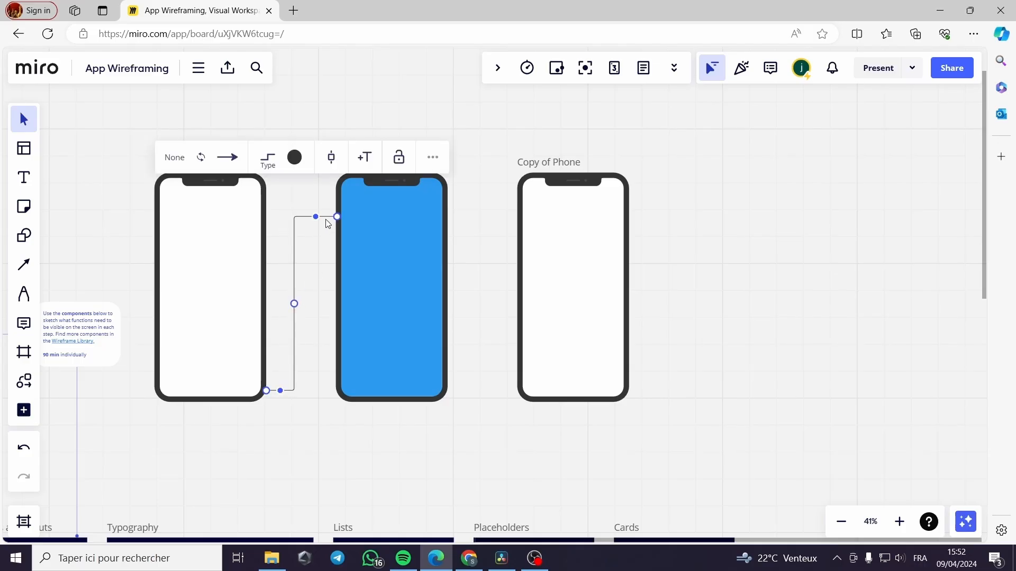
{"action": "left_click", "coordinate": [294, 158]}
{"action": "left_click", "coordinate": [294, 158]}
Duplicate the connector and use the copy to link the signing up/log in screen to the third phone
{"action": "left_click", "coordinate": [433, 157]}
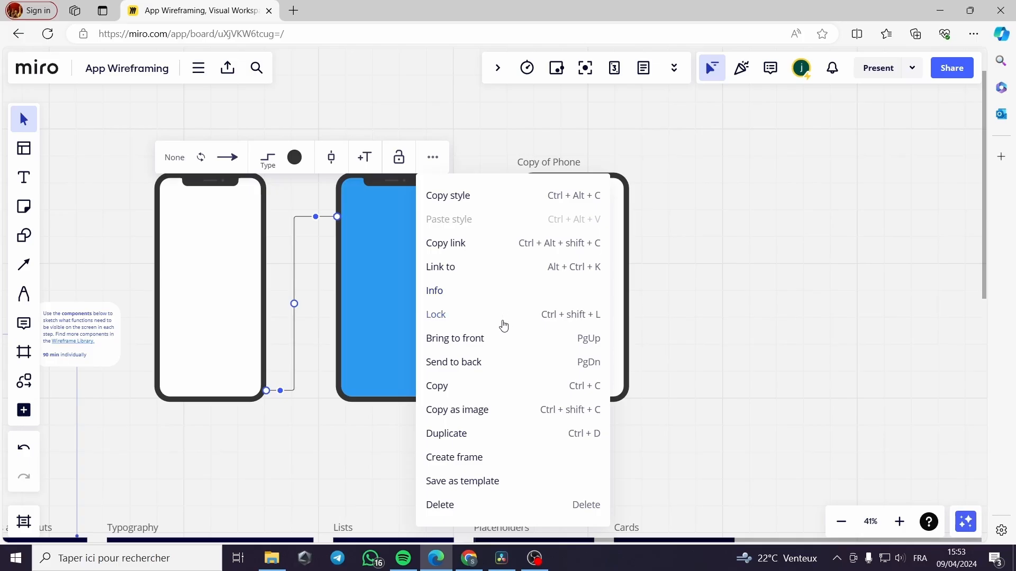
{"action": "left_click", "coordinate": [468, 435]}
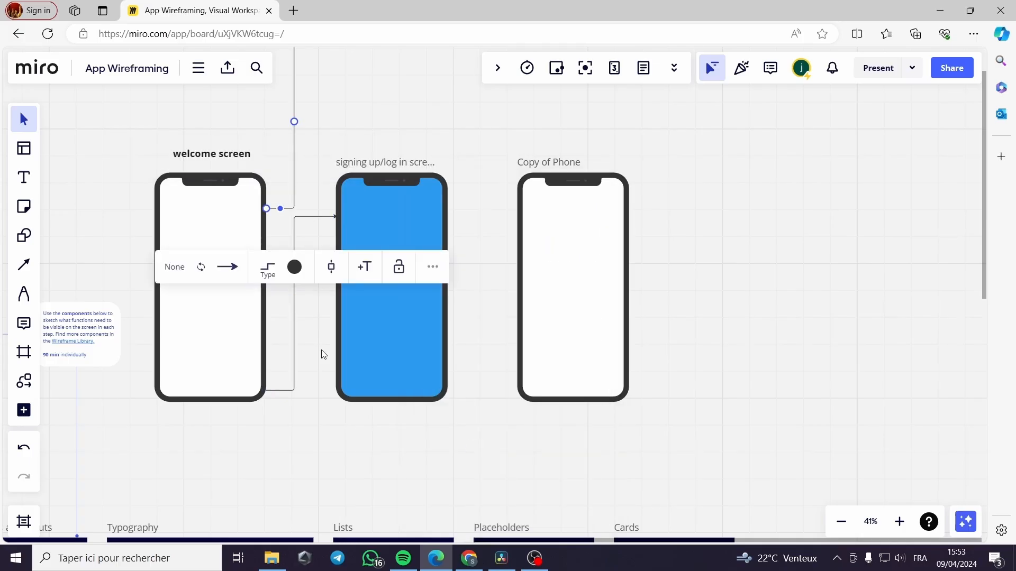
{"action": "left_click_drag", "start_coordinate": [294, 180], "coordinate": [474, 345]}
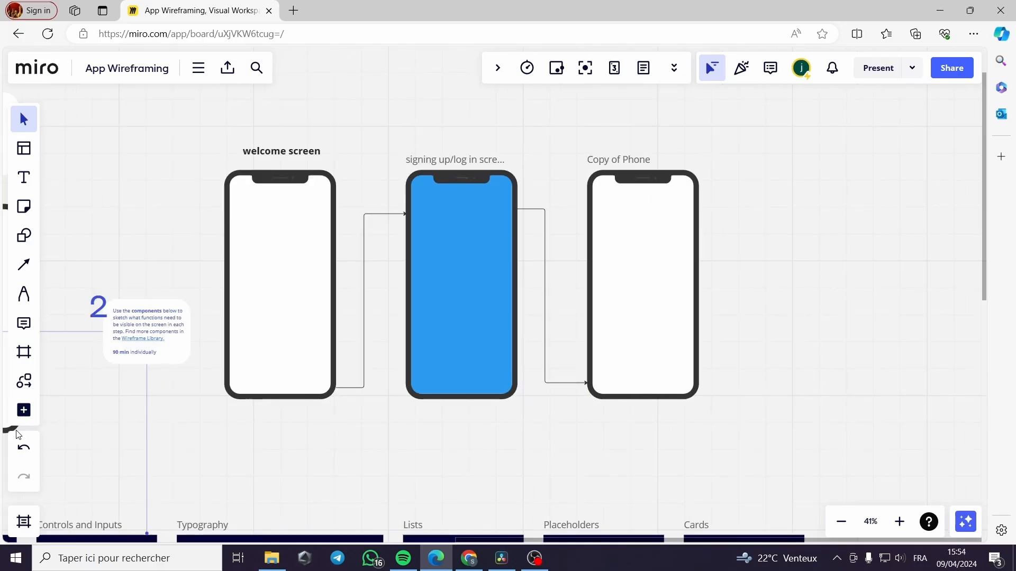
{"action": "left_click", "coordinate": [24, 410]}
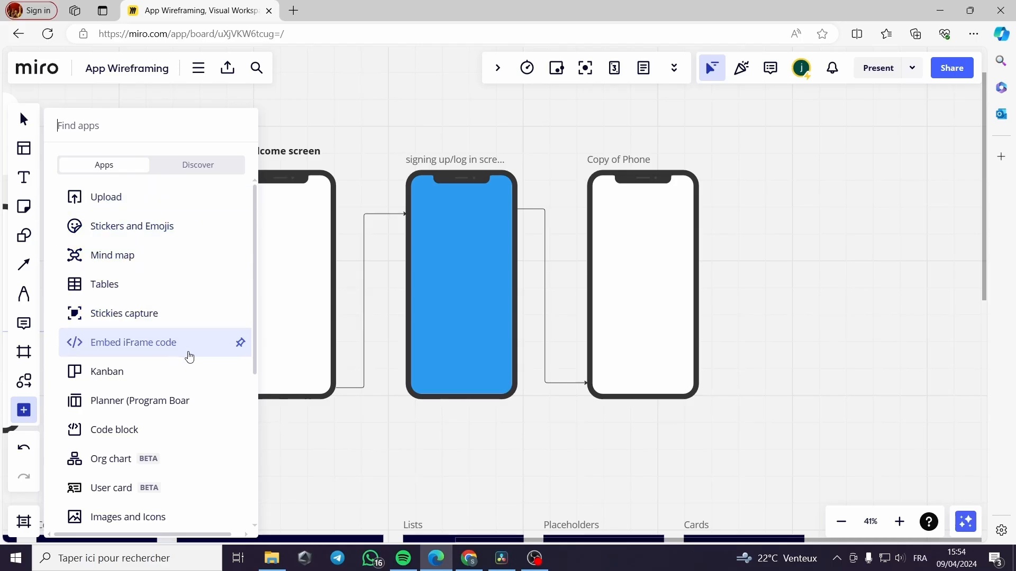
{"action": "scroll", "coordinate": [192, 386], "scroll_direction": "down", "scroll_amount": 1}
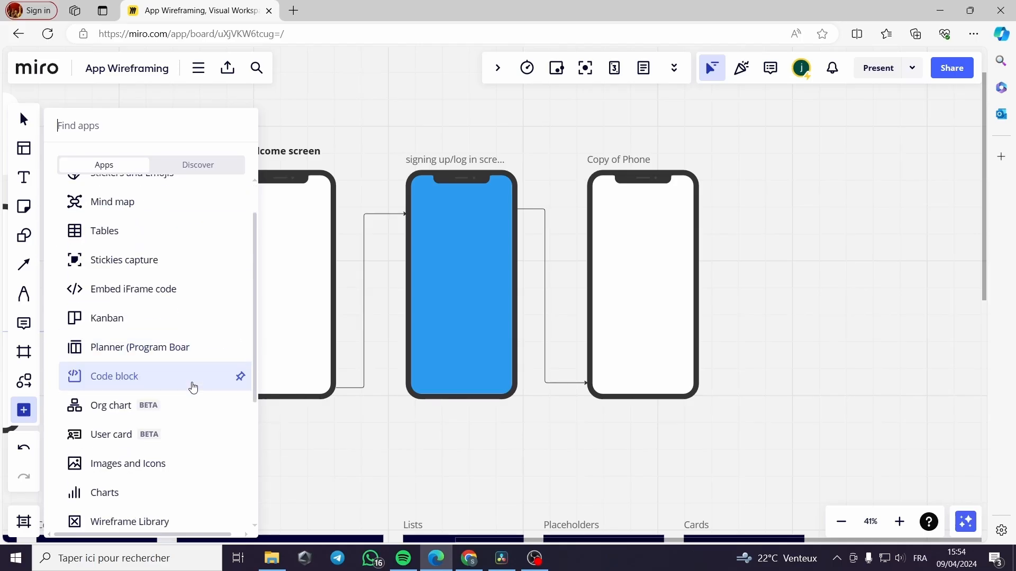
{"action": "scroll", "coordinate": [193, 387], "scroll_direction": "down", "scroll_amount": 3}
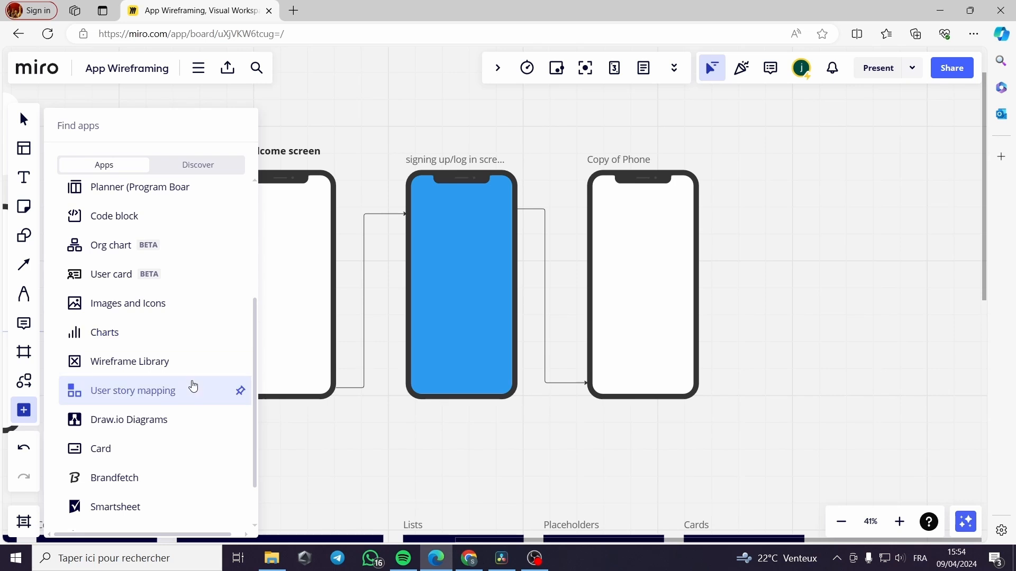
{"action": "scroll", "coordinate": [197, 370], "scroll_direction": "down", "scroll_amount": 1}
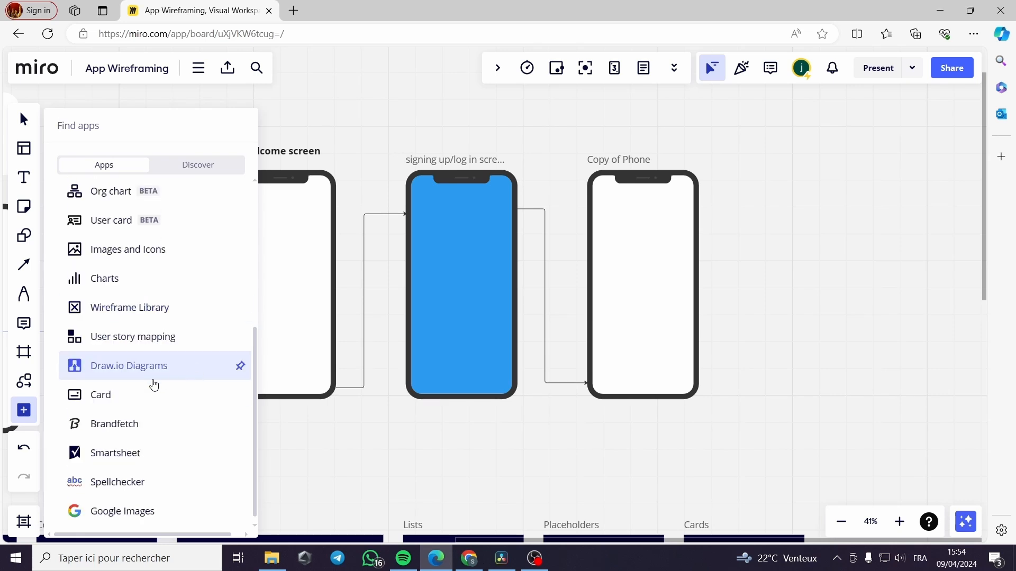
{"action": "scroll", "coordinate": [137, 413], "scroll_direction": "down", "scroll_amount": 1}
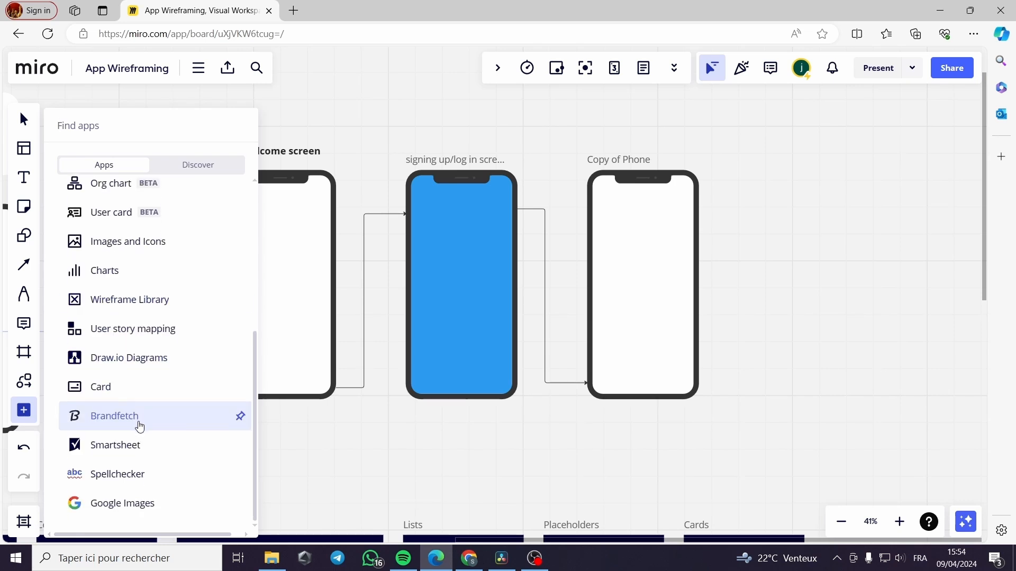
{"action": "scroll", "coordinate": [137, 423], "scroll_direction": "up", "scroll_amount": 4}
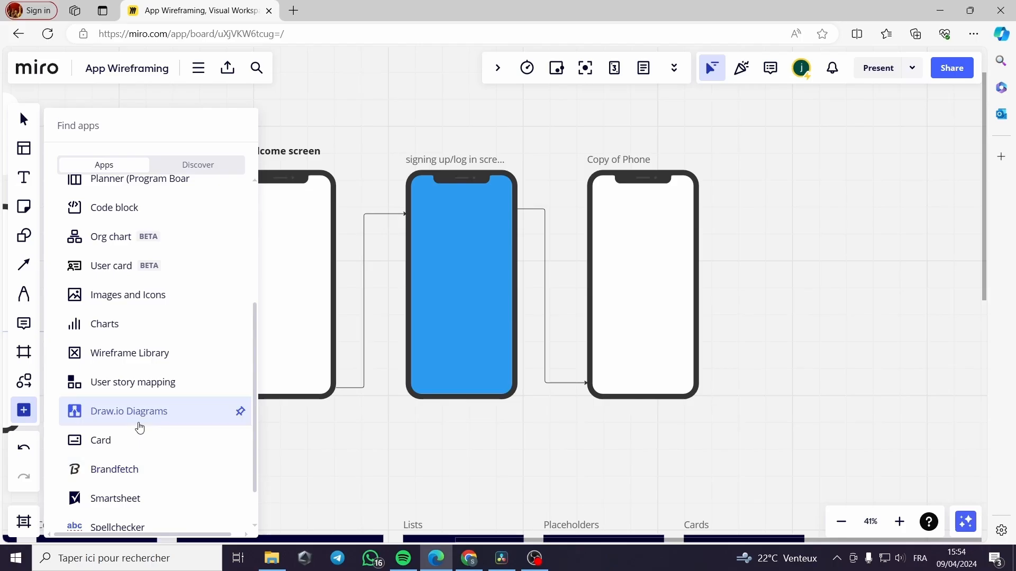
Draw a small circle near the top centre of the blue signing up/log in screen
{"action": "left_click", "coordinate": [23, 235]}
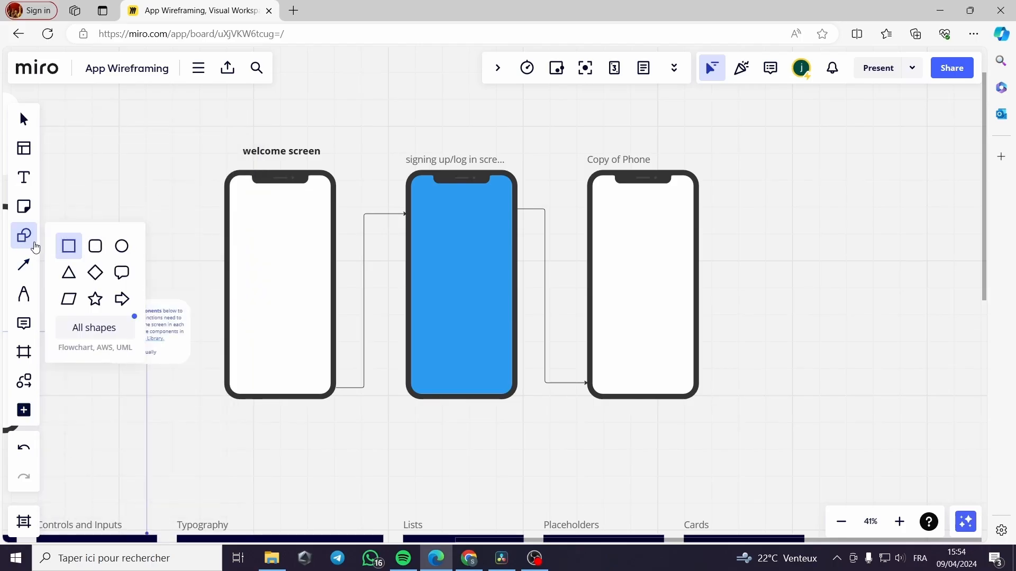
{"action": "left_click", "coordinate": [121, 247]}
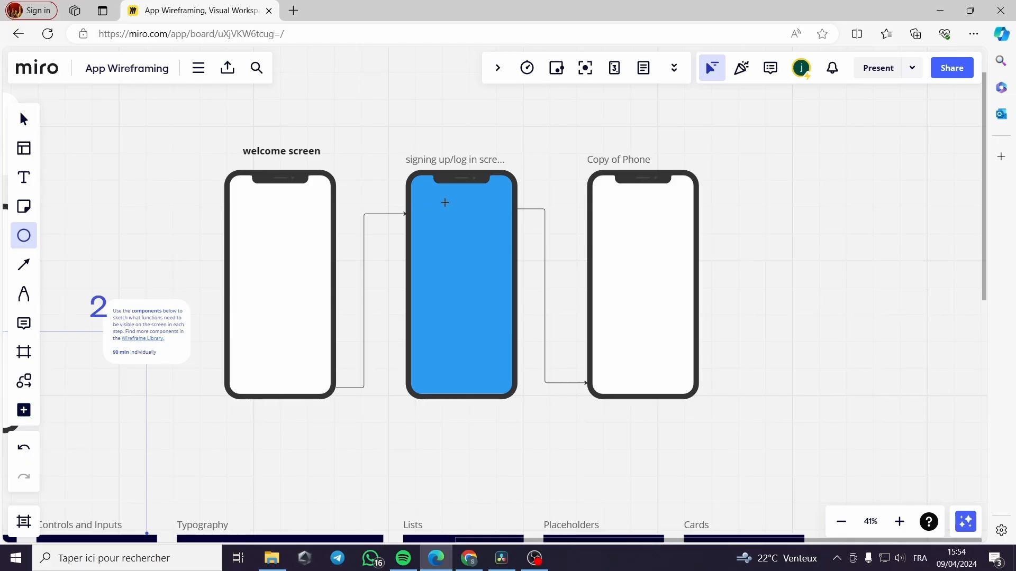
{"action": "left_click_drag", "start_coordinate": [458, 213], "coordinate": [478, 235]}
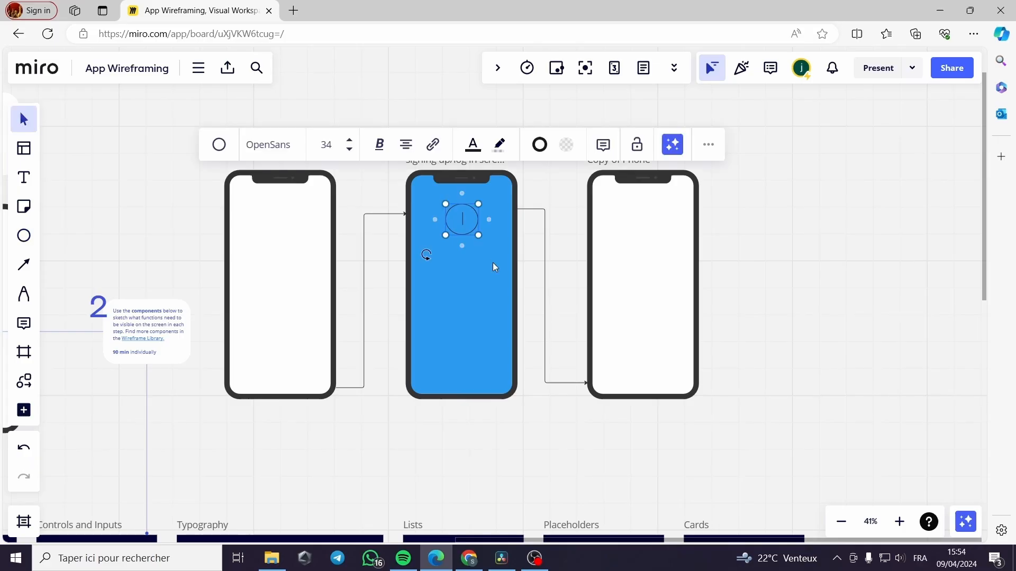
Thicken the circle's outline and colour it red
{"action": "left_click", "coordinate": [539, 144]}
{"action": "left_click", "coordinate": [512, 210]}
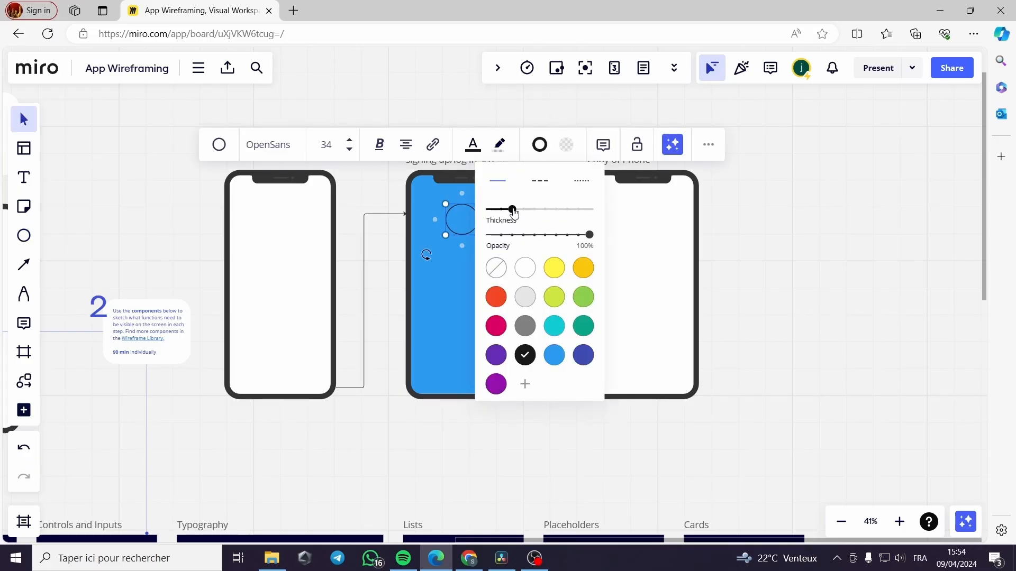
{"action": "left_click_drag", "start_coordinate": [513, 210], "coordinate": [536, 214]}
{"action": "left_click", "coordinate": [495, 355]}
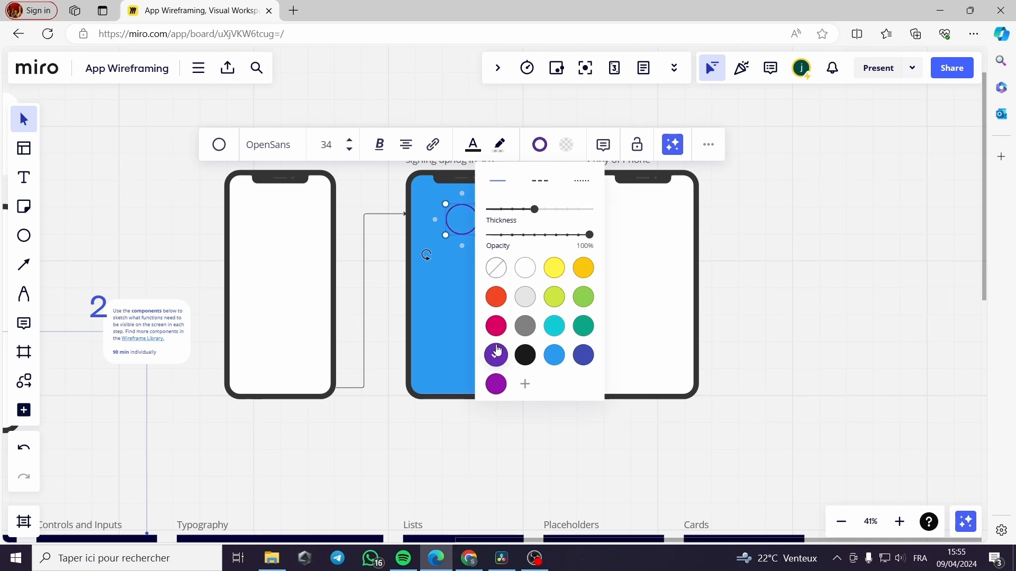
{"action": "left_click", "coordinate": [500, 301]}
{"action": "left_click", "coordinate": [794, 265]}
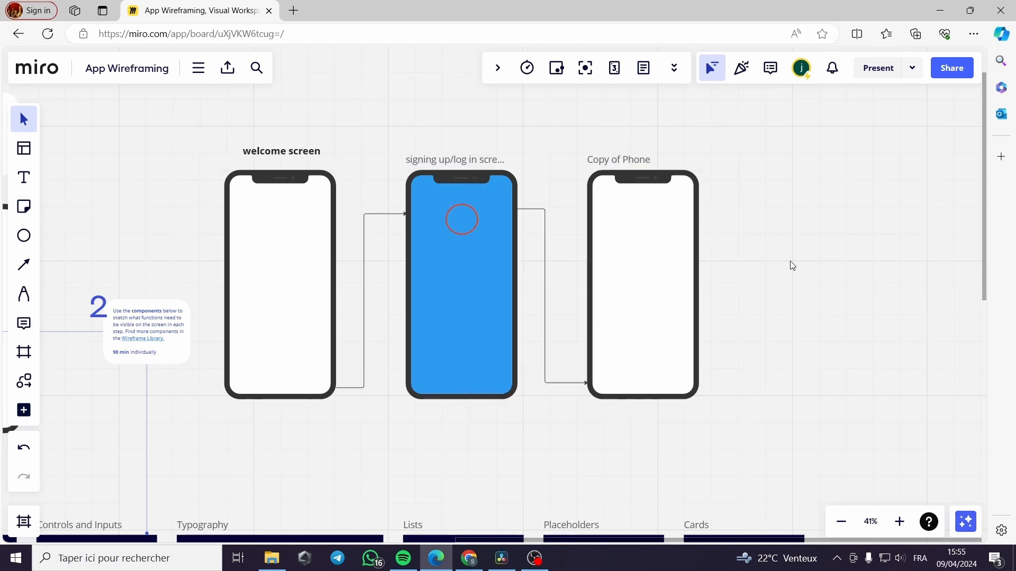
Move the red circle on the signing up/log in screen slightly higher and duplicate it twice
{"action": "left_click_drag", "start_coordinate": [464, 214], "coordinate": [464, 207]}
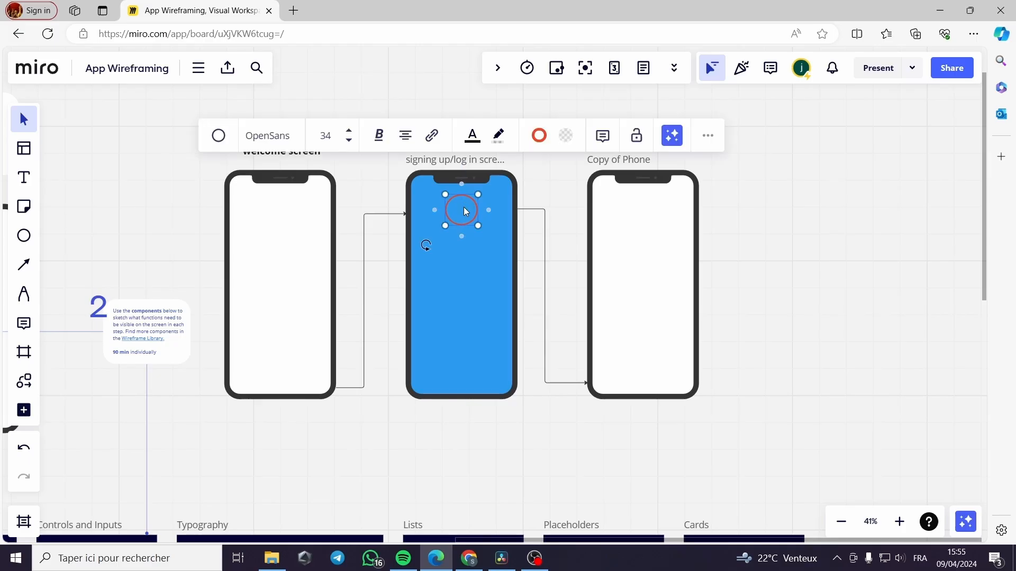
{"action": "left_click", "coordinate": [708, 136]}
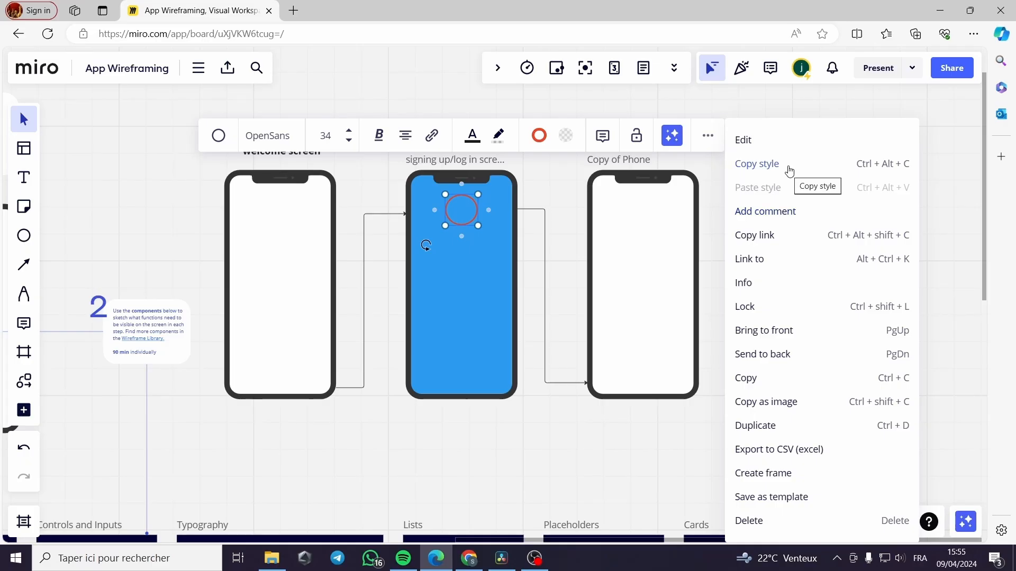
{"action": "left_click", "coordinate": [858, 426]}
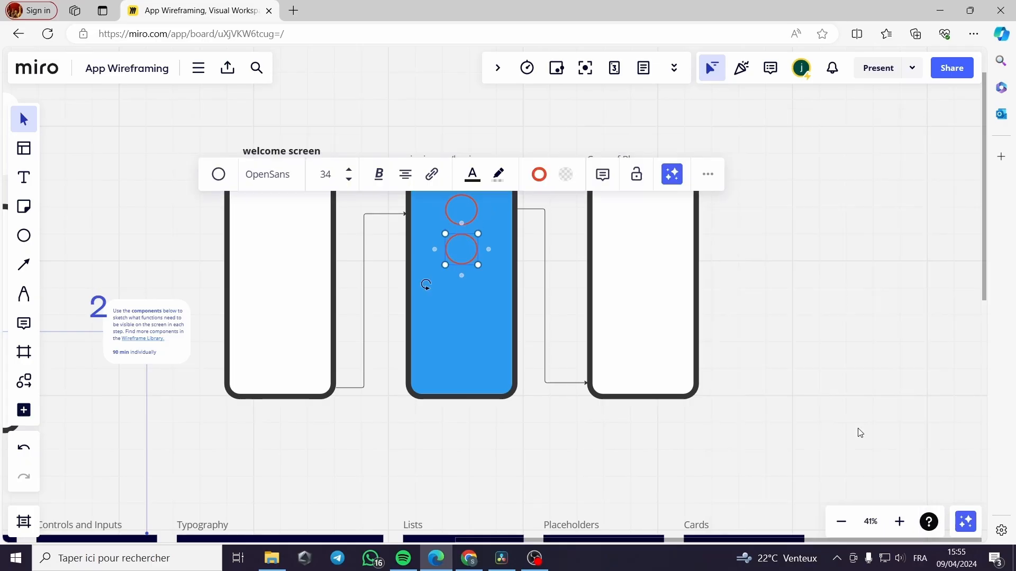
{"action": "left_click", "coordinate": [708, 174]}
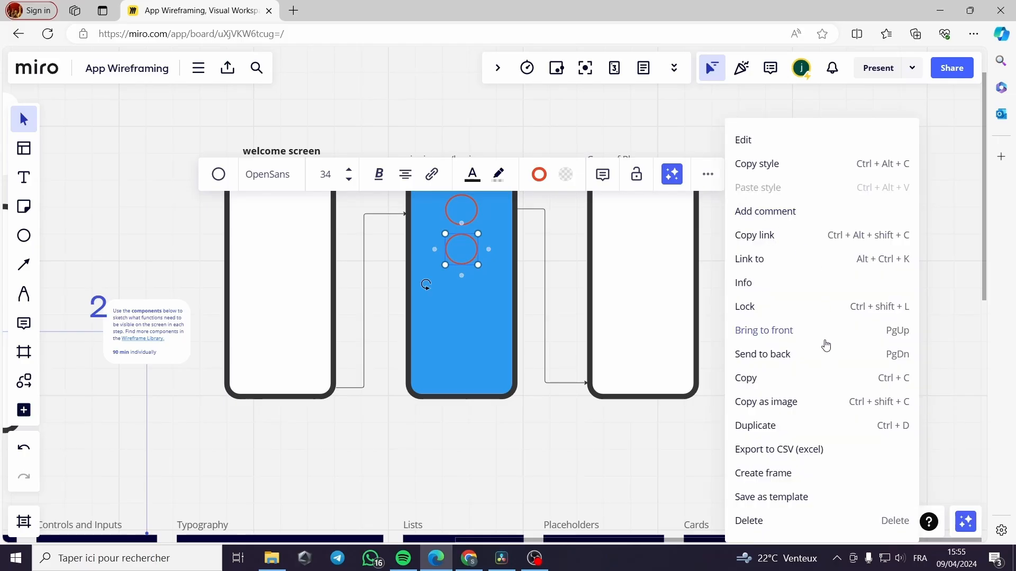
{"action": "left_click", "coordinate": [799, 425]}
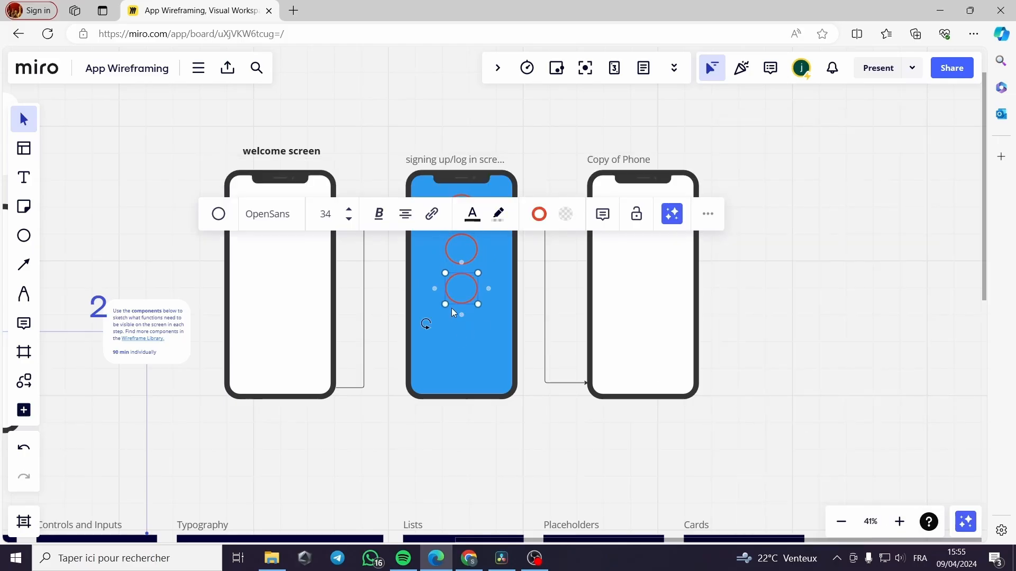
Move one circle copy to the top centre of the welcome screen and the other to the third phone's top centre
{"action": "left_click", "coordinate": [528, 301]}
{"action": "left_click_drag", "start_coordinate": [470, 293], "coordinate": [289, 220]}
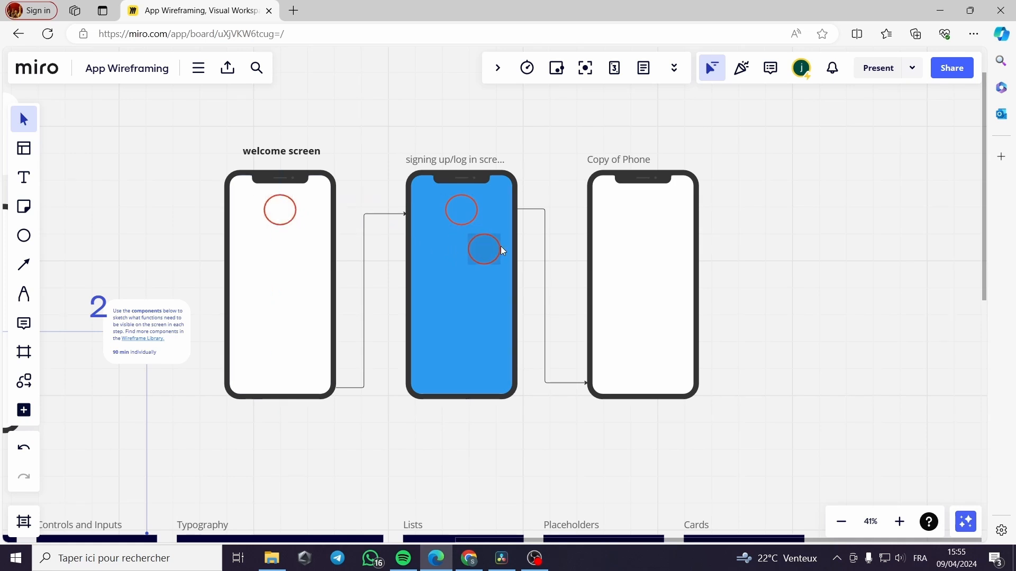
{"action": "left_click_drag", "start_coordinate": [501, 251], "coordinate": [651, 213]}
{"action": "left_click_drag", "start_coordinate": [268, 213], "coordinate": [268, 213]}
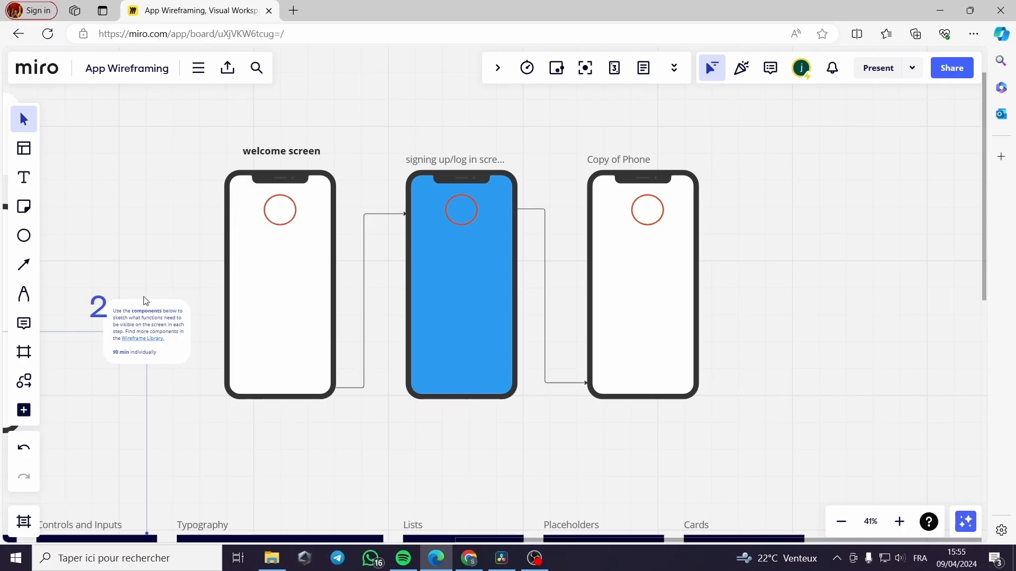
Search the Images and Icons app for "google" icons
{"action": "left_click", "coordinate": [24, 410]}
{"action": "scroll", "coordinate": [142, 403], "scroll_direction": "down", "scroll_amount": 4}
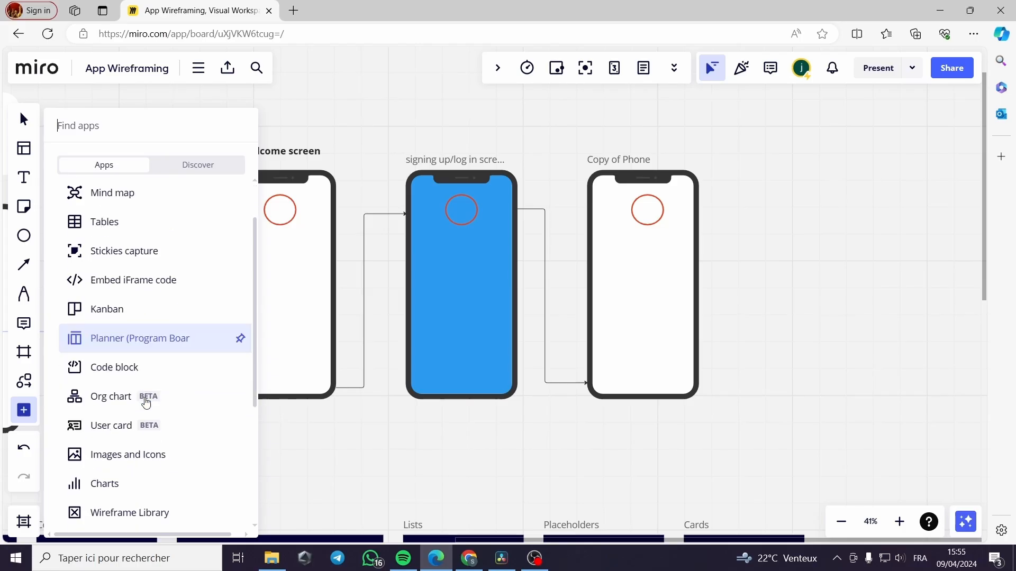
{"action": "left_click", "coordinate": [156, 305]}
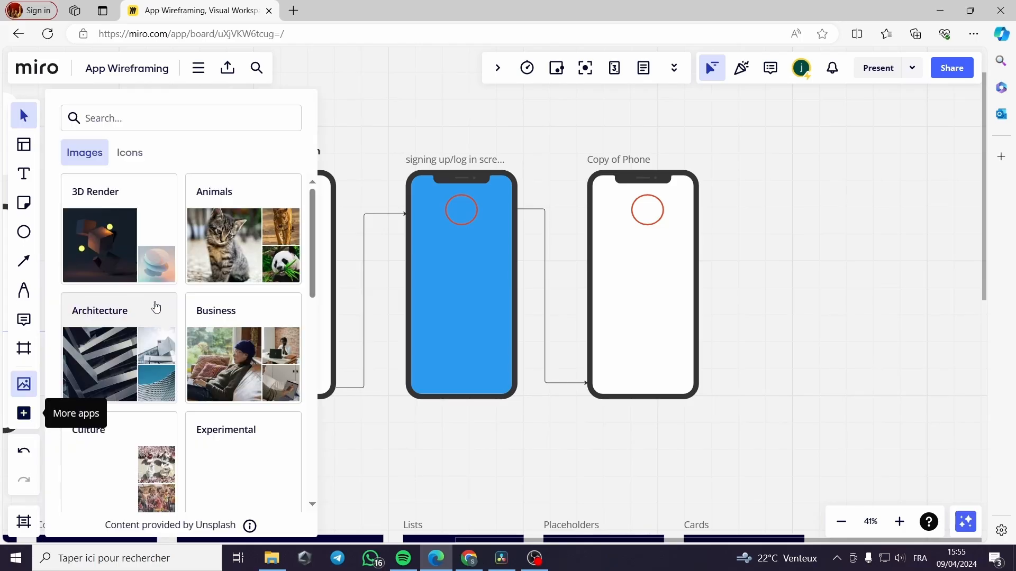
{"action": "left_click", "coordinate": [164, 122]}
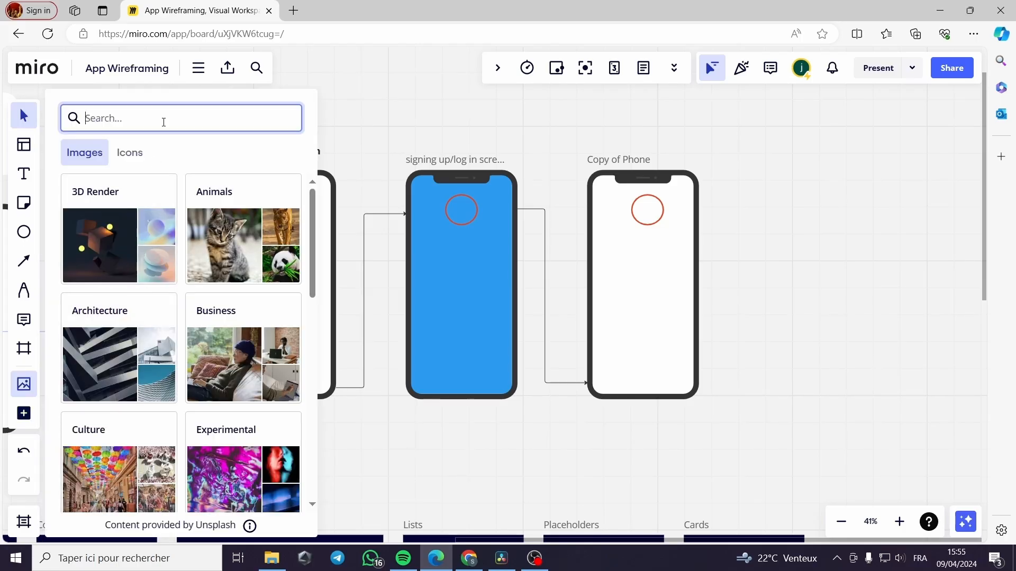
{"action": "type", "text": "google"}
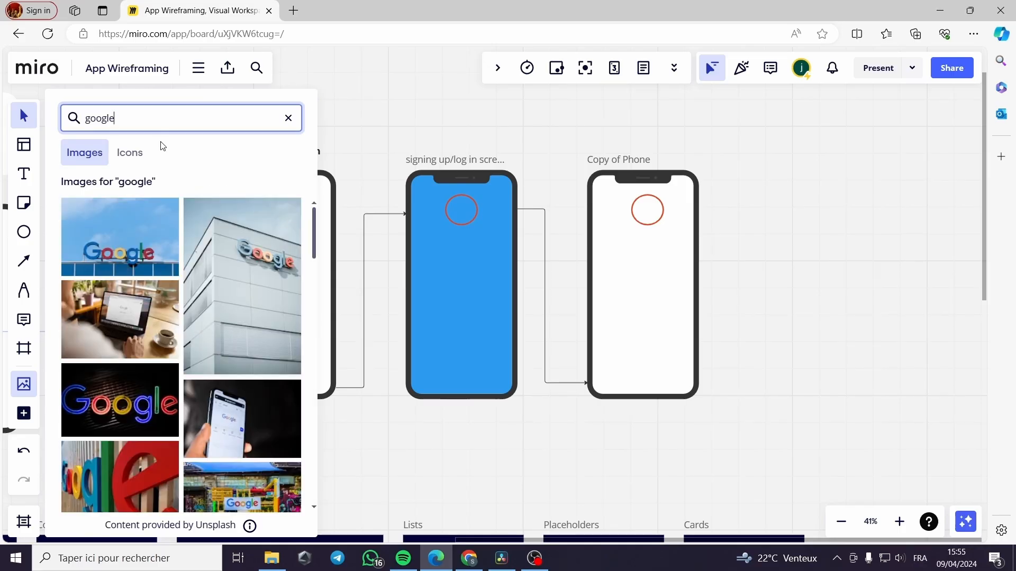
{"action": "left_click", "coordinate": [130, 152]}
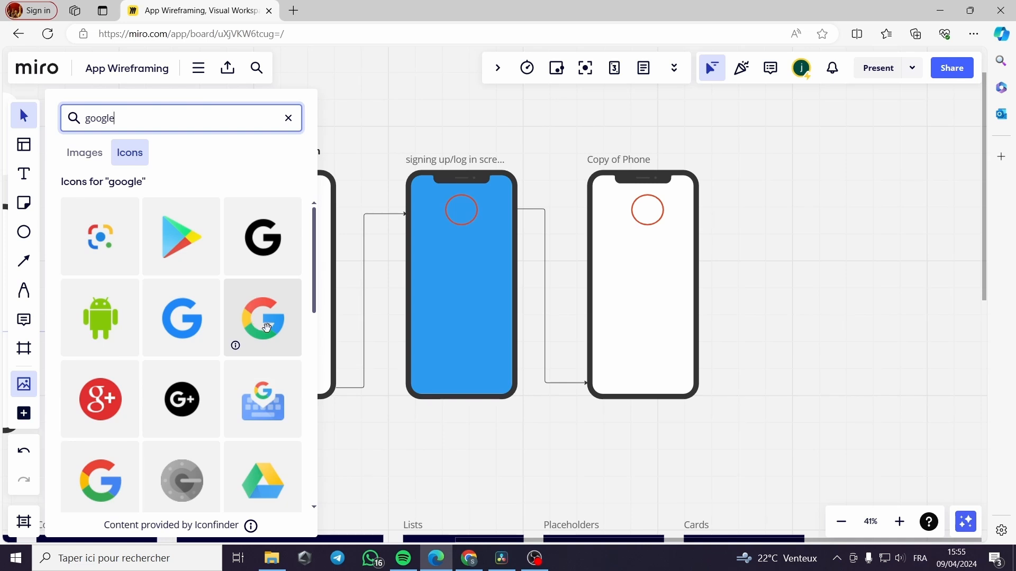
Place a small multicoloured Google G icon in the lower-left area of the signing up/log in phone
{"action": "left_click_drag", "start_coordinate": [266, 328], "coordinate": [474, 346]}
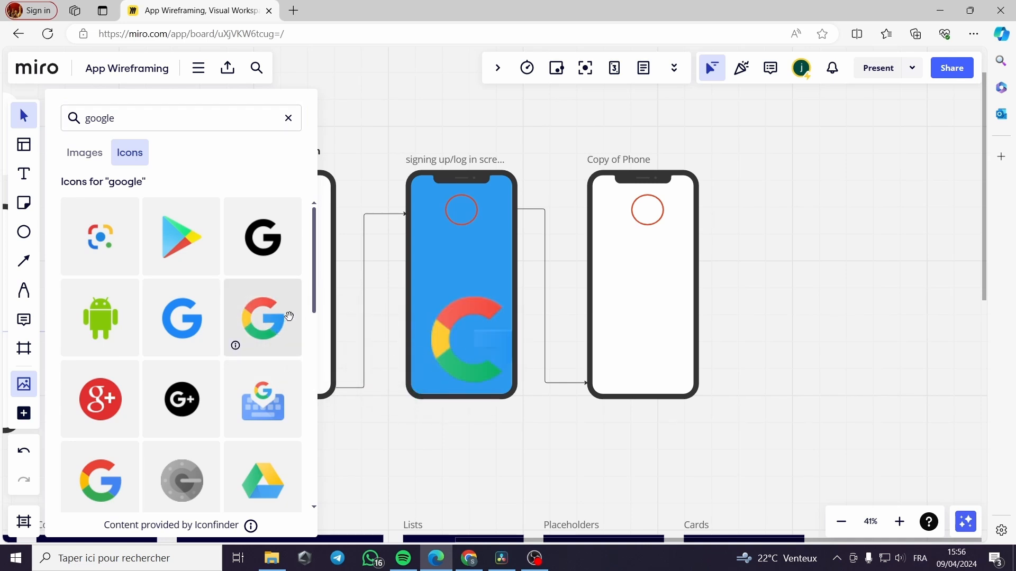
{"action": "left_click", "coordinate": [446, 352]}
{"action": "left_click_drag", "start_coordinate": [513, 382], "coordinate": [421, 322]}
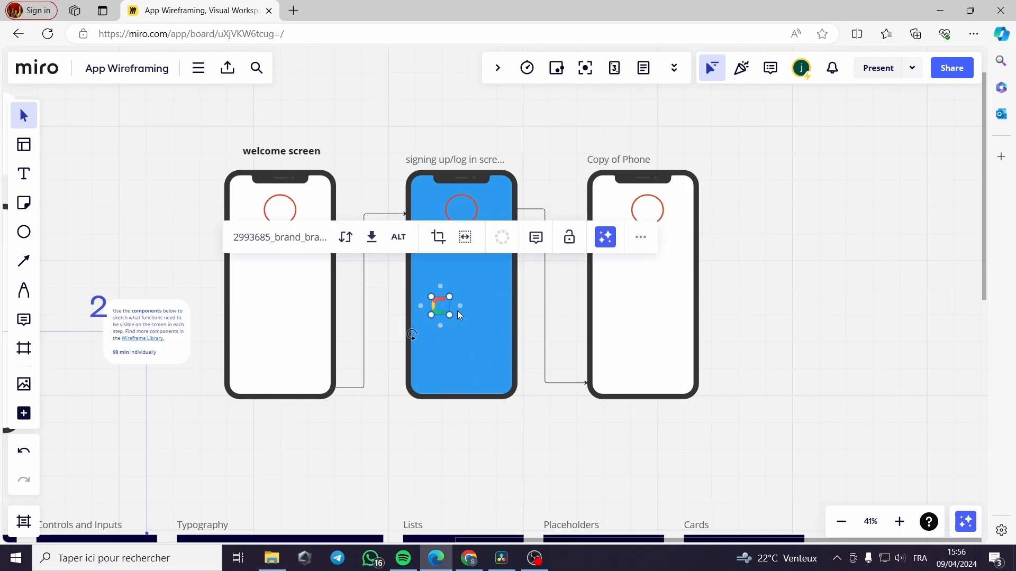
{"action": "left_click_drag", "start_coordinate": [444, 316], "coordinate": [436, 351]}
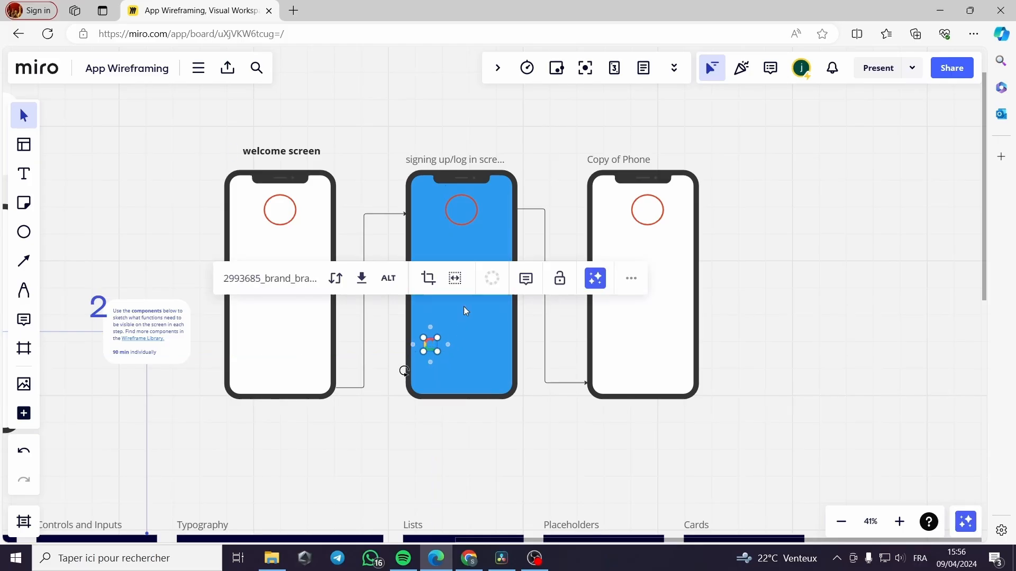
{"action": "left_click", "coordinate": [486, 236]}
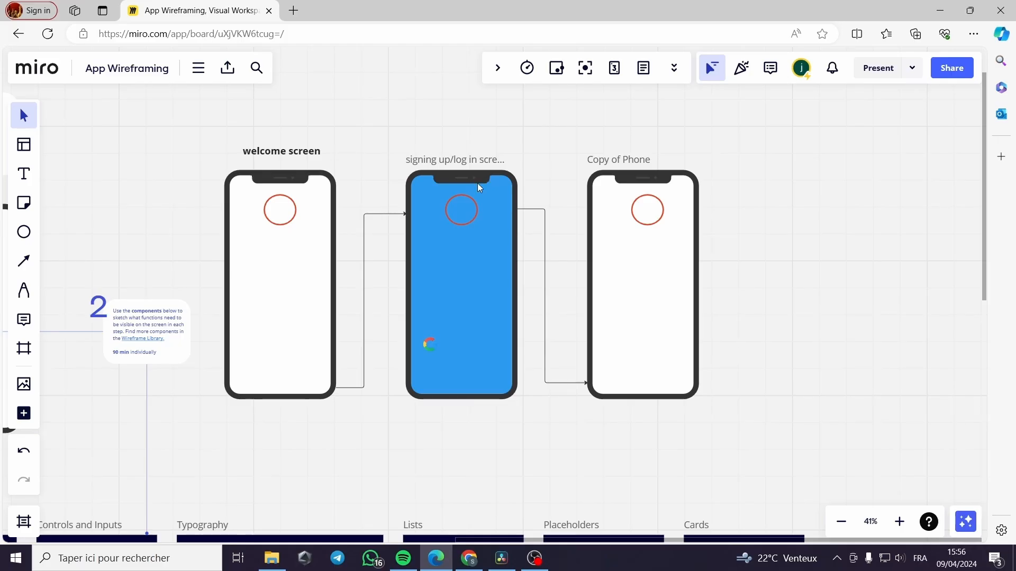
Change the signing up/log in phone's background colour to white
{"action": "left_click", "coordinate": [449, 163]}
{"action": "left_click", "coordinate": [475, 120]}
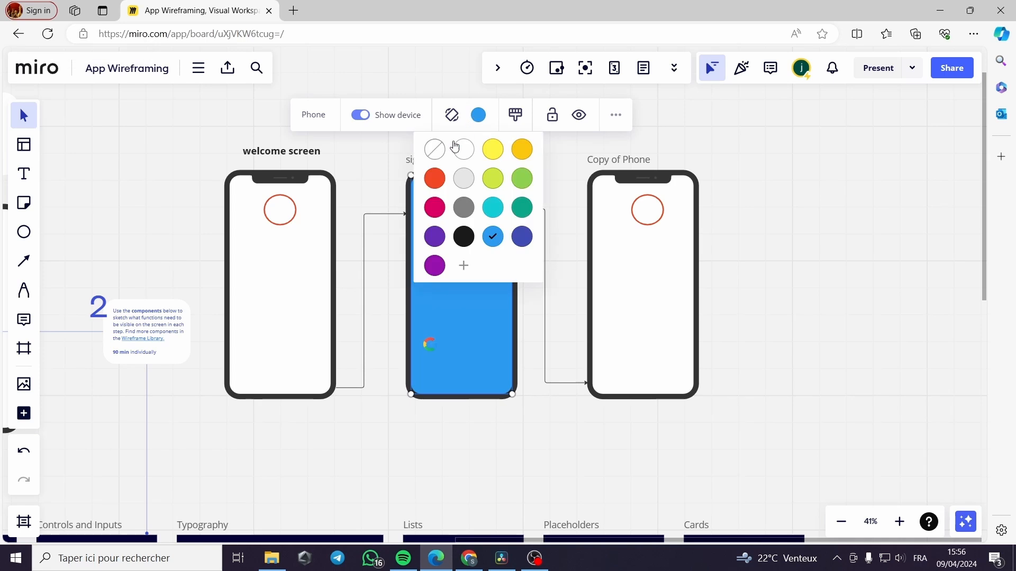
{"action": "left_click", "coordinate": [468, 150]}
{"action": "left_click", "coordinate": [778, 161]}
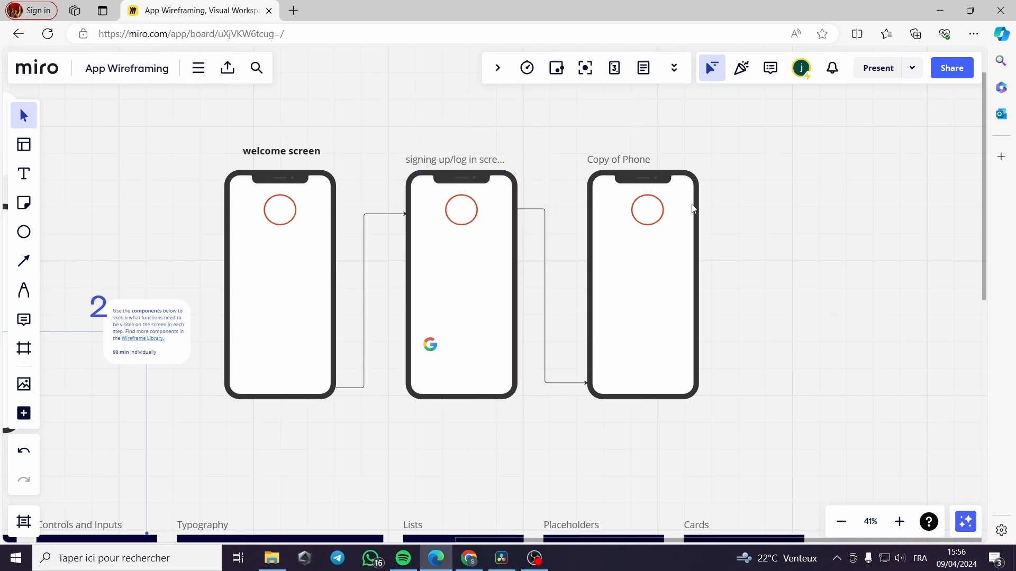
Shrink the Google icon on the signing up/log in screen a little more
{"action": "left_click", "coordinate": [436, 353]}
{"action": "left_click_drag", "start_coordinate": [435, 354], "coordinate": [426, 349]}
{"action": "left_click", "coordinate": [524, 408]}
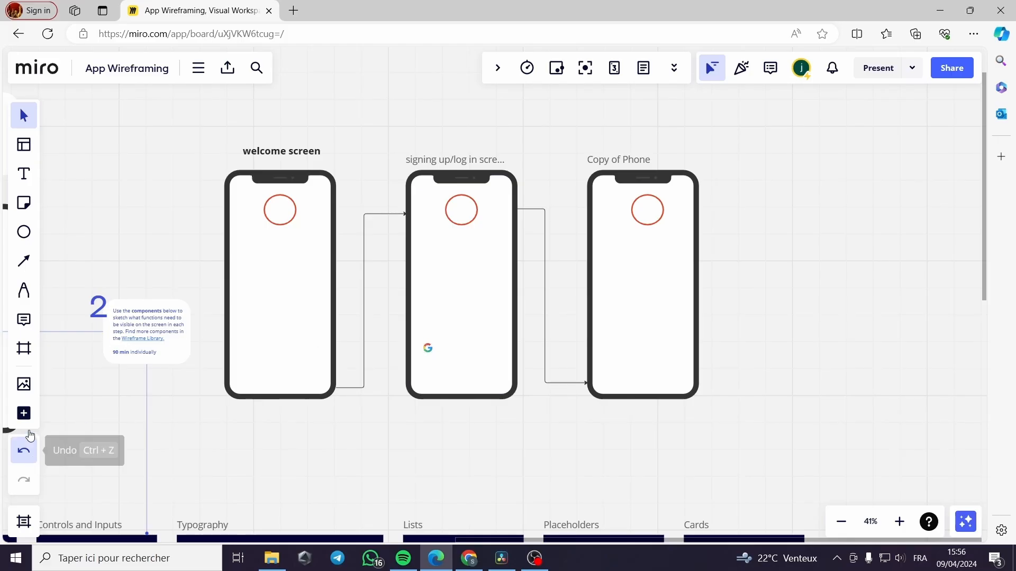
Search the icons for "facebook" and place the round bright-blue Facebook icon beside the Google icon
{"action": "left_click", "coordinate": [30, 390]}
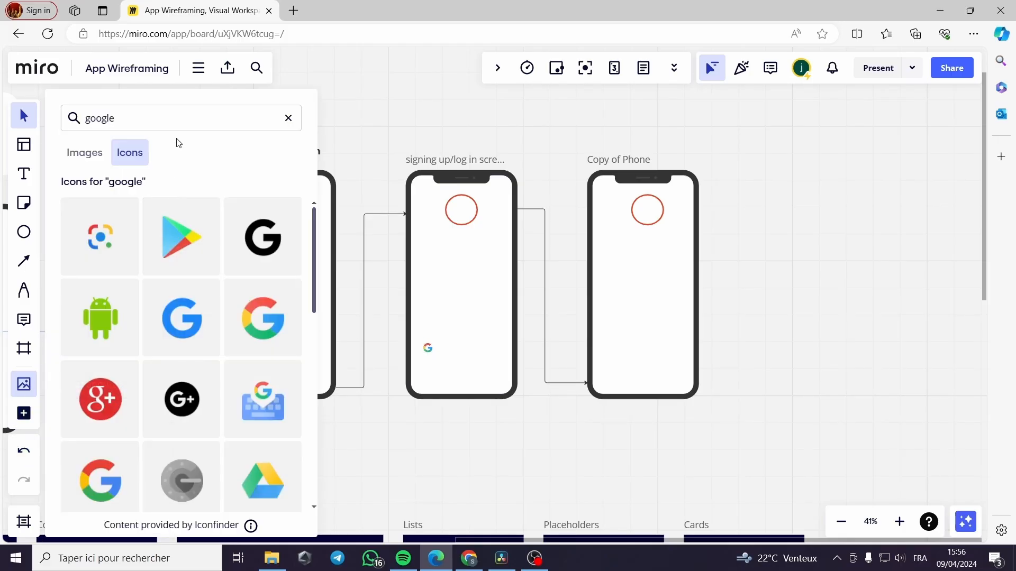
{"action": "left_click_drag", "start_coordinate": [186, 124], "coordinate": [76, 130]}
{"action": "type", "text": "facebook"}
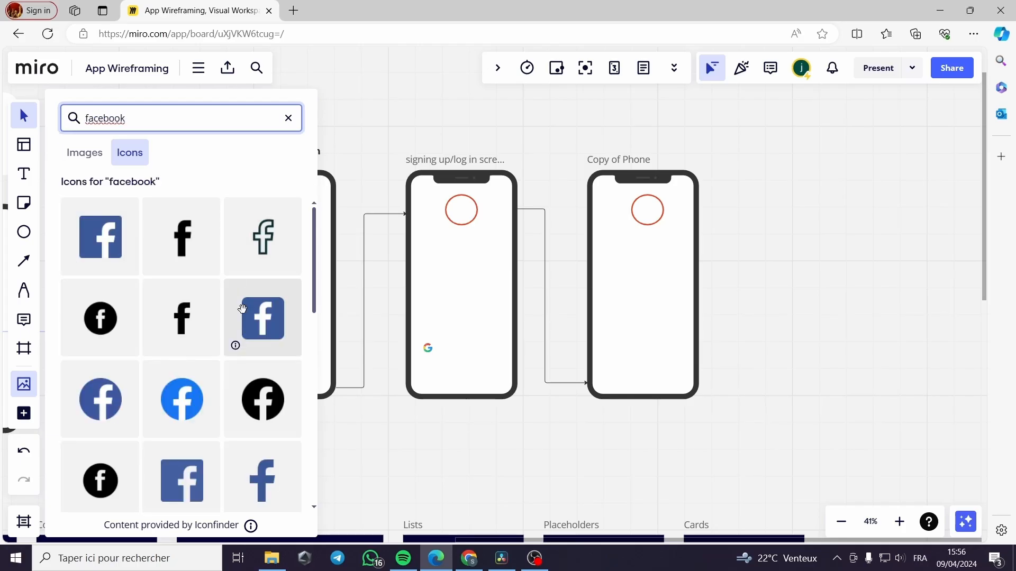
{"action": "left_click_drag", "start_coordinate": [182, 392], "coordinate": [470, 351]}
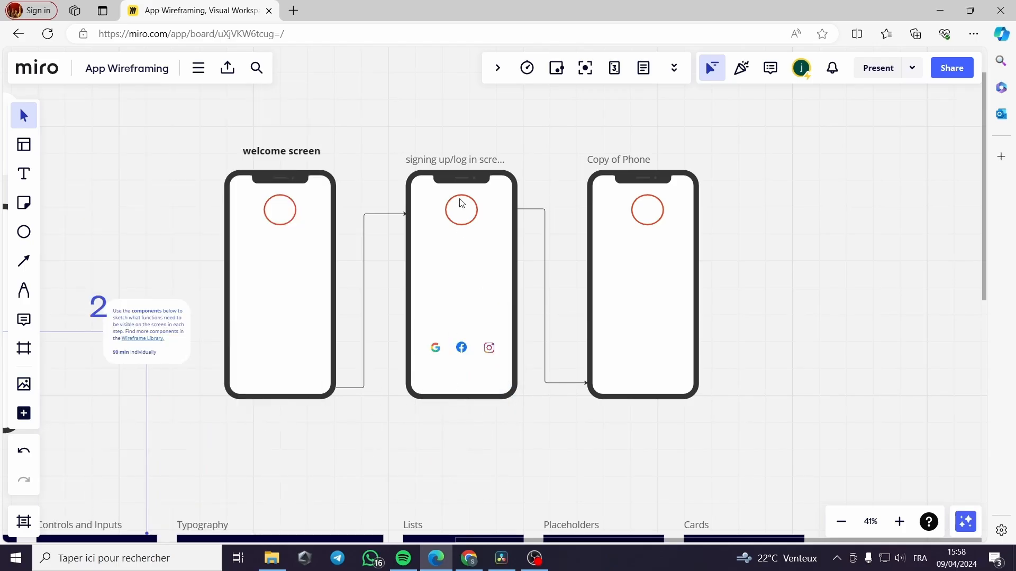
Try several fill colours on the signing up/log in screen's circle and settle on dark blue
{"action": "left_click", "coordinate": [463, 224]}
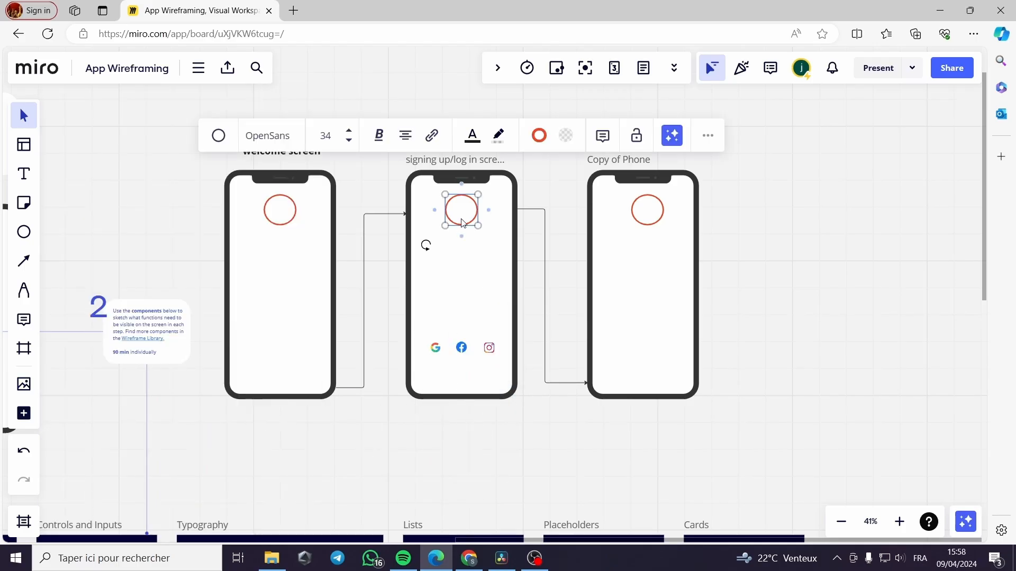
{"action": "left_click", "coordinate": [565, 139]}
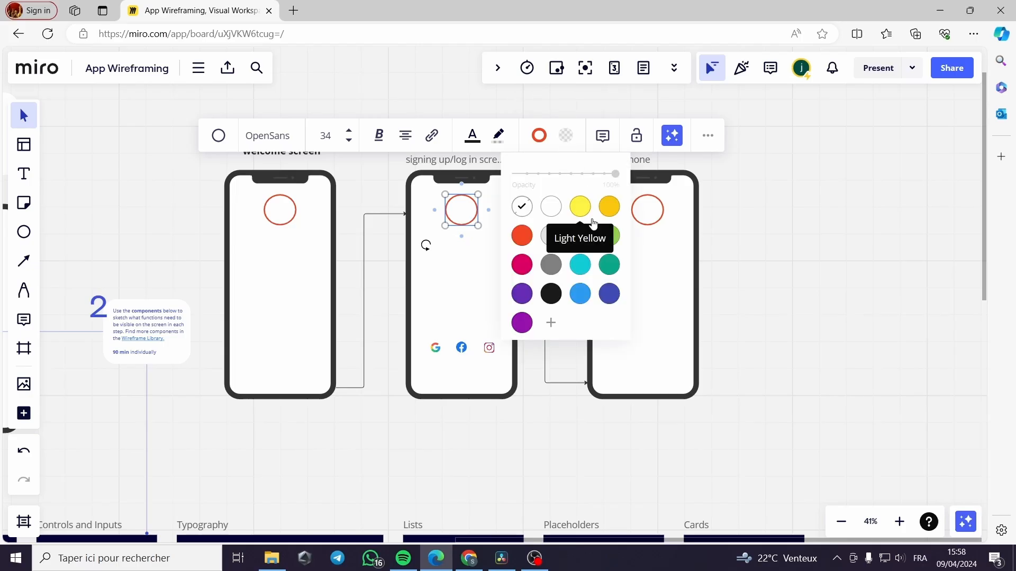
{"action": "left_click", "coordinate": [584, 269]}
{"action": "left_click", "coordinate": [580, 294]}
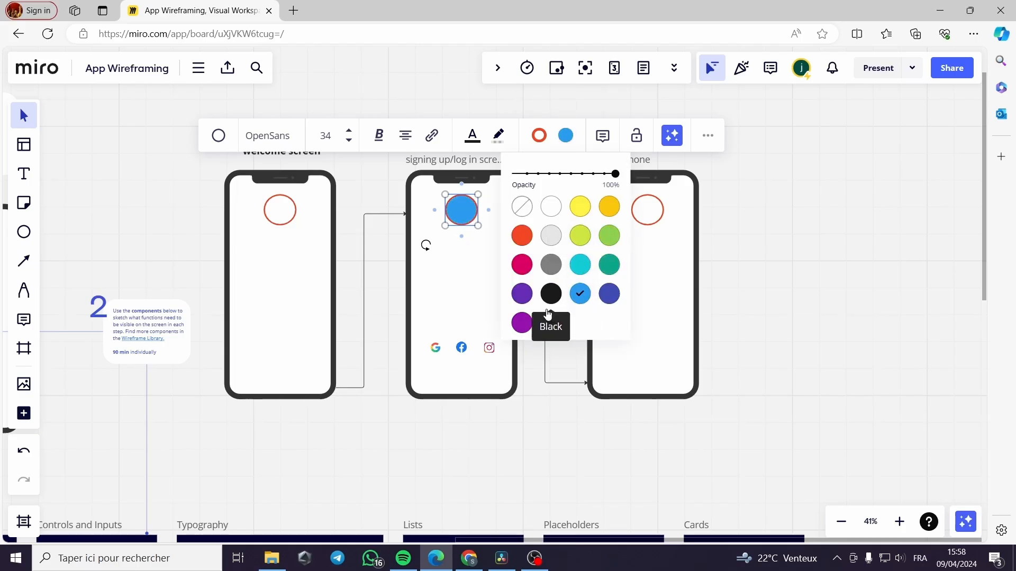
{"action": "left_click", "coordinate": [523, 323]}
{"action": "left_click", "coordinate": [522, 238]}
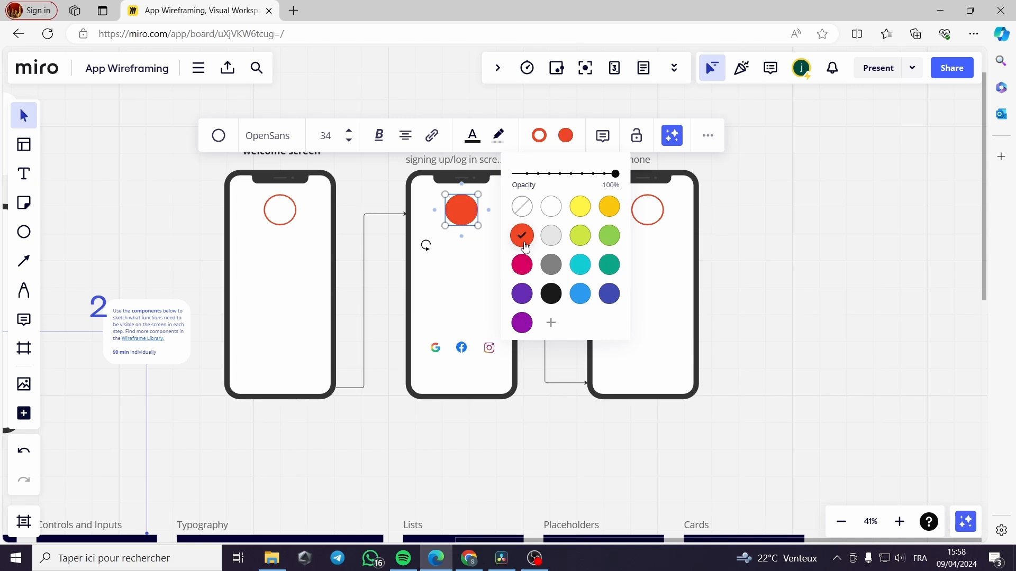
{"action": "left_click", "coordinate": [520, 265]}
{"action": "left_click", "coordinate": [551, 265]}
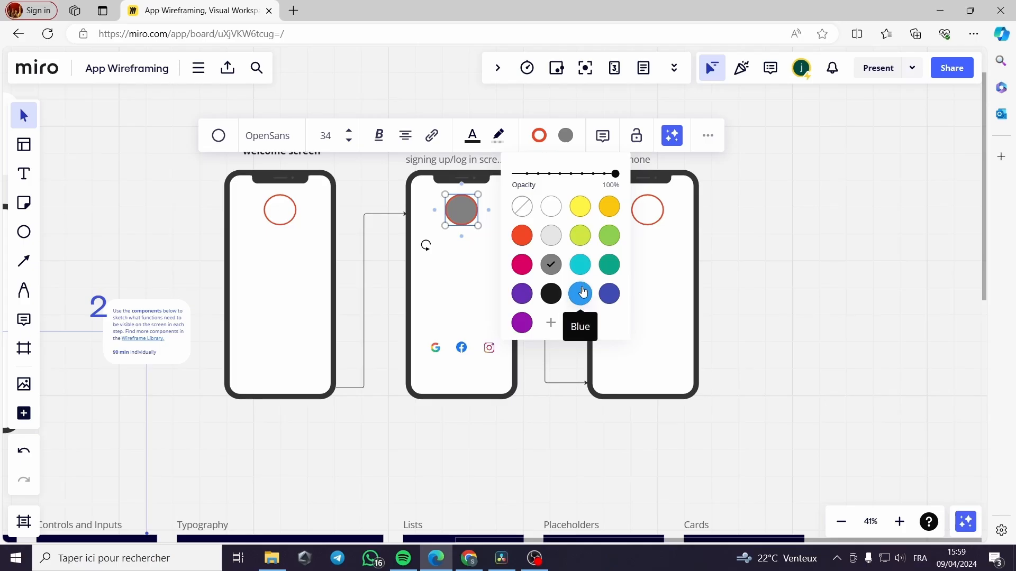
{"action": "left_click", "coordinate": [608, 294]}
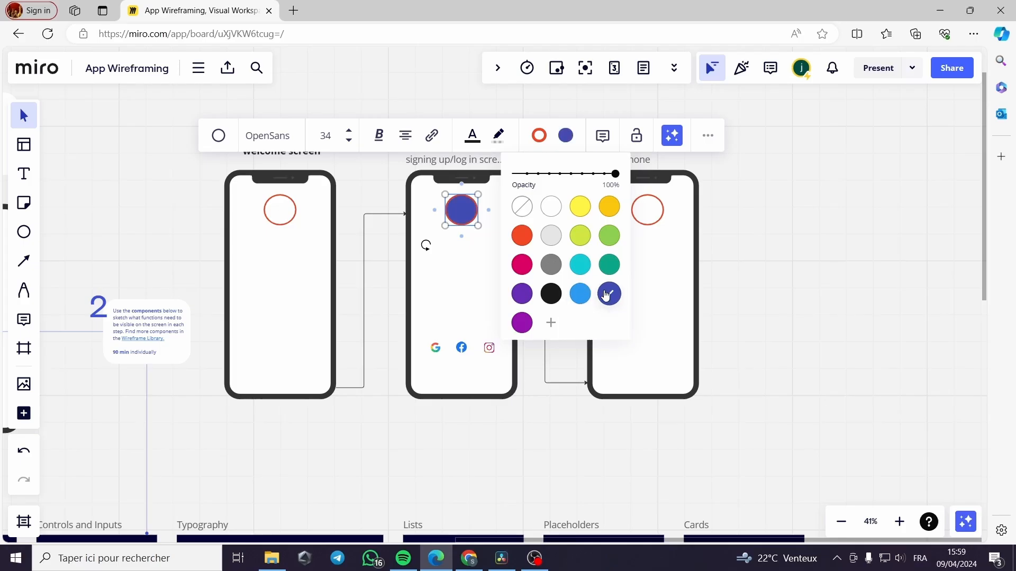
Set the border colour of the signing up/log in screen's circle to white
{"action": "left_click", "coordinate": [539, 135]}
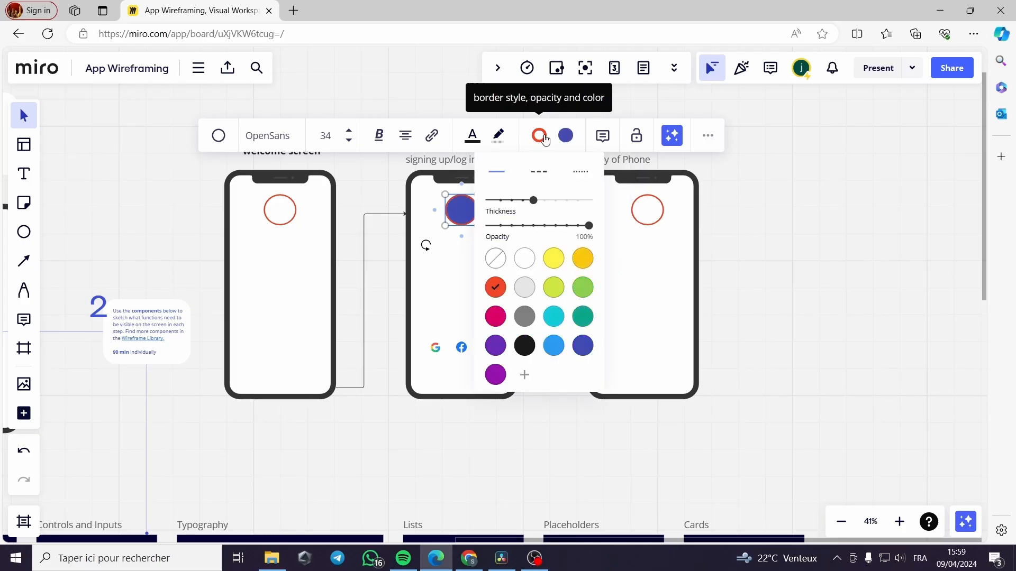
{"action": "left_click", "coordinate": [525, 258]}
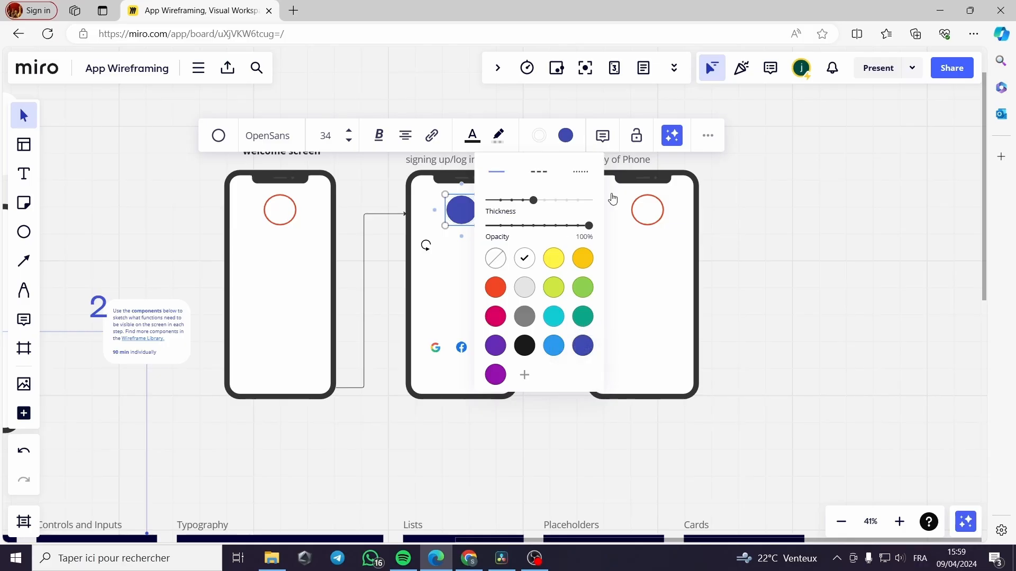
{"action": "left_click", "coordinate": [746, 183]}
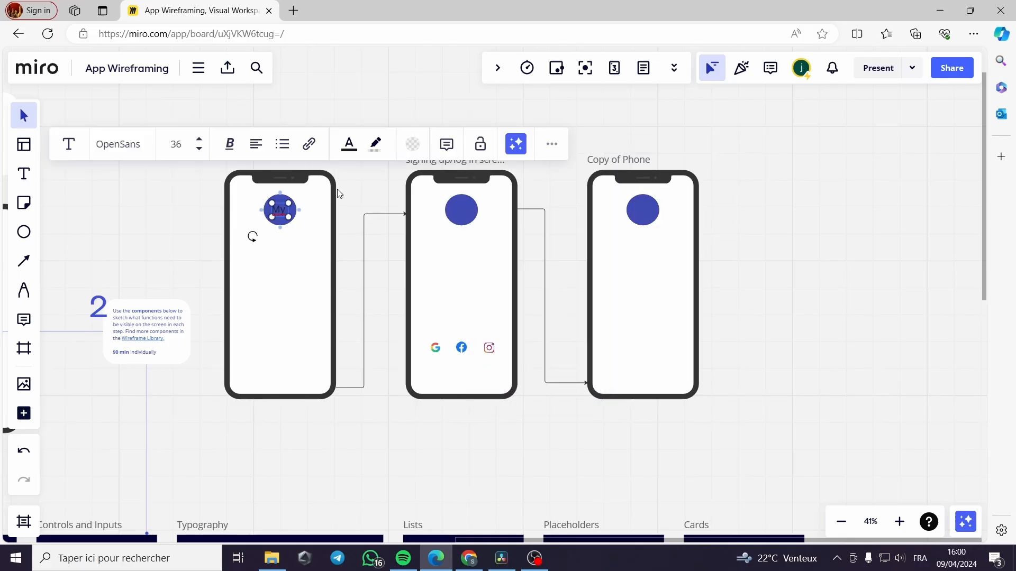
Duplicate the "My" text from the welcome screen's circle and centre the copy on the signing up/log in screen's circle
{"action": "left_click", "coordinate": [339, 193]}
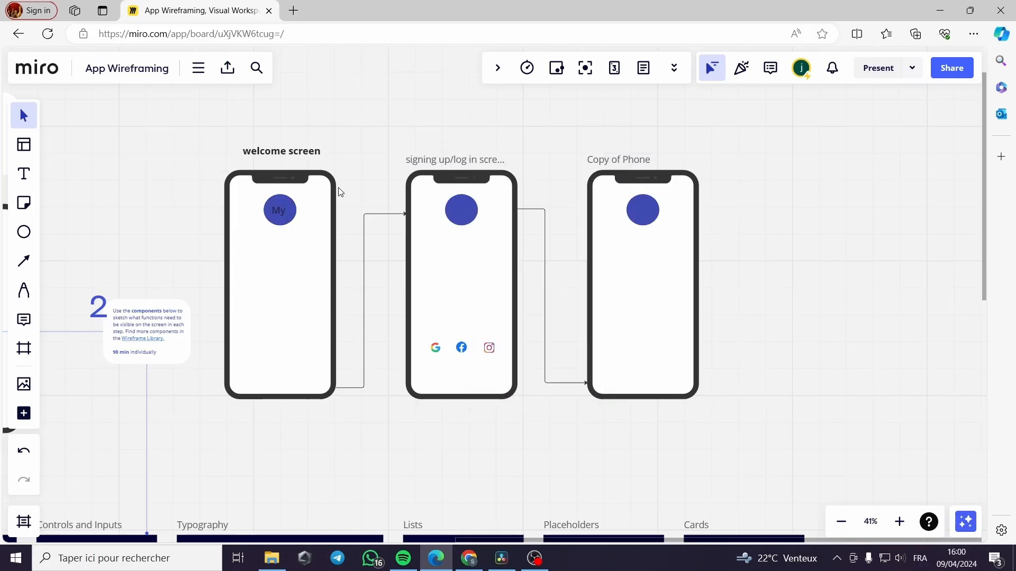
{"action": "left_click", "coordinate": [283, 217]}
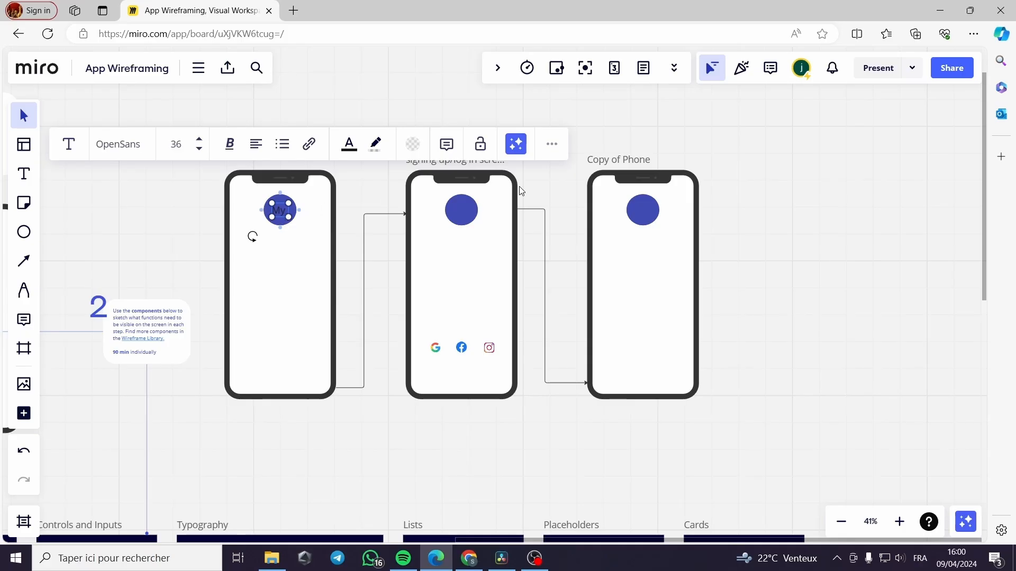
{"action": "left_click", "coordinate": [558, 150]}
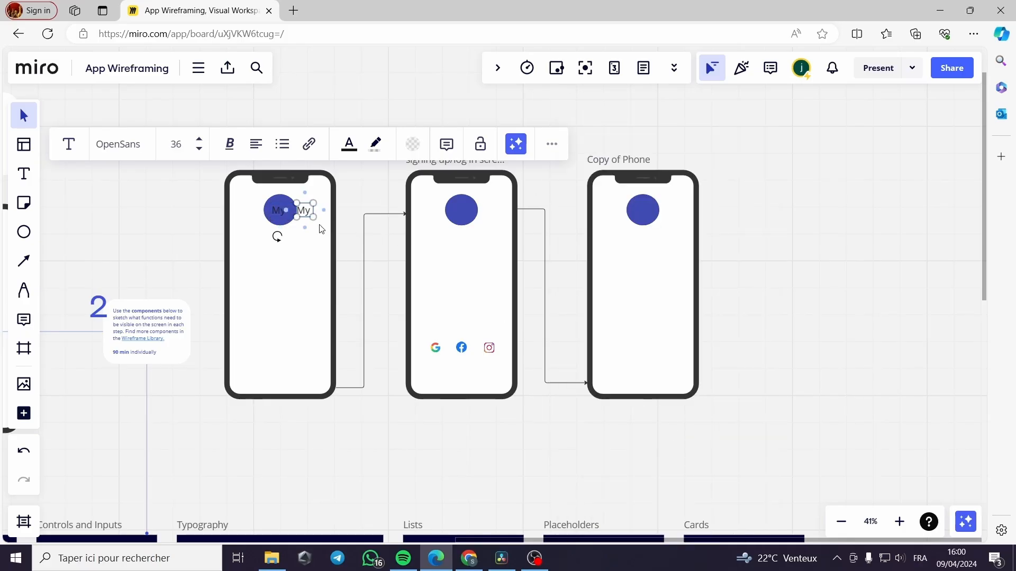
{"action": "left_click_drag", "start_coordinate": [305, 210], "coordinate": [466, 213]}
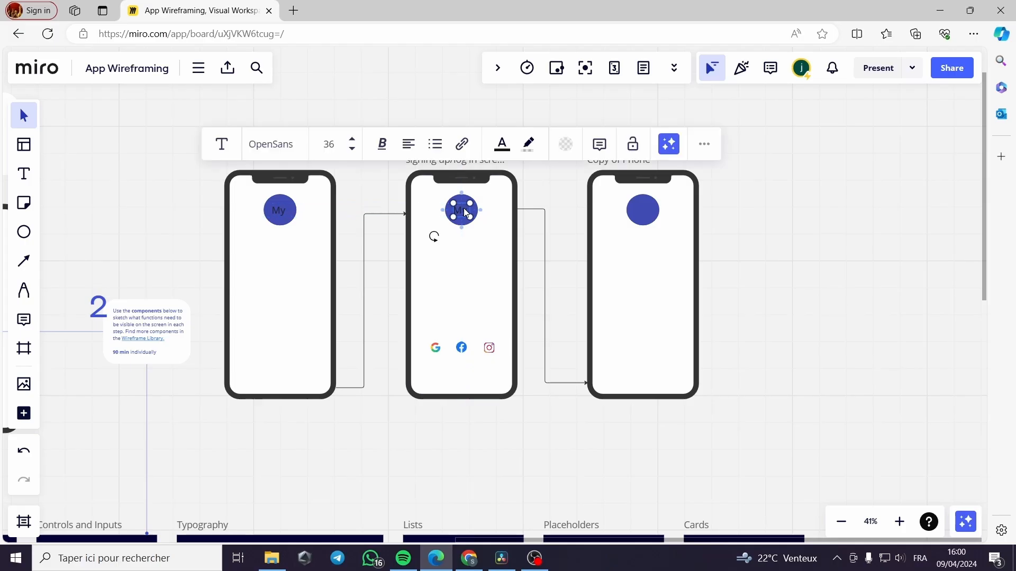
Duplicate the "My" text from the signing up/log in screen and centre the copy on the third phone's circle
{"action": "left_click", "coordinate": [704, 144]}
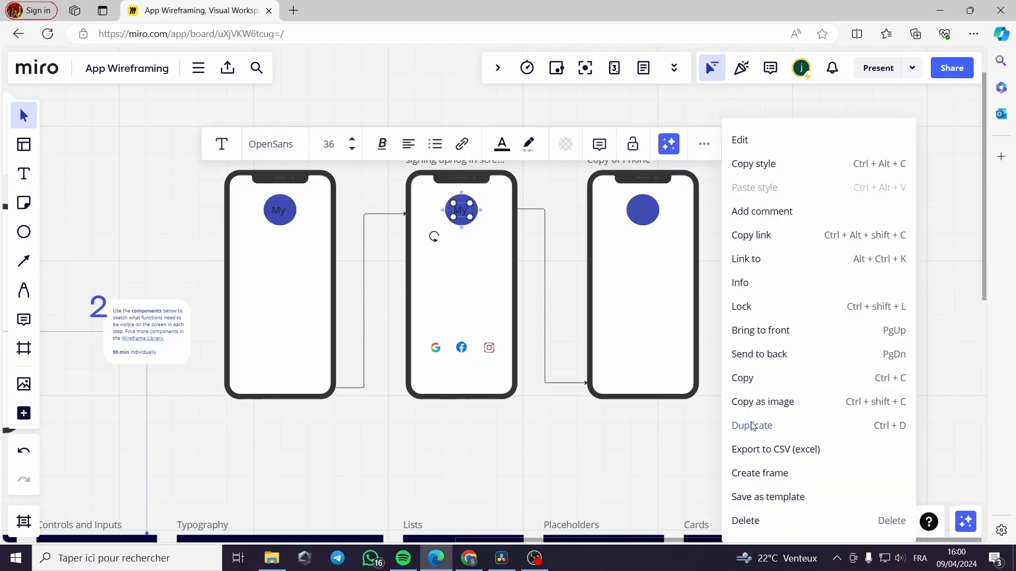
{"action": "left_click", "coordinate": [752, 424]}
{"action": "left_click_drag", "start_coordinate": [487, 214], "coordinate": [643, 213]}
{"action": "left_click", "coordinate": [785, 257]}
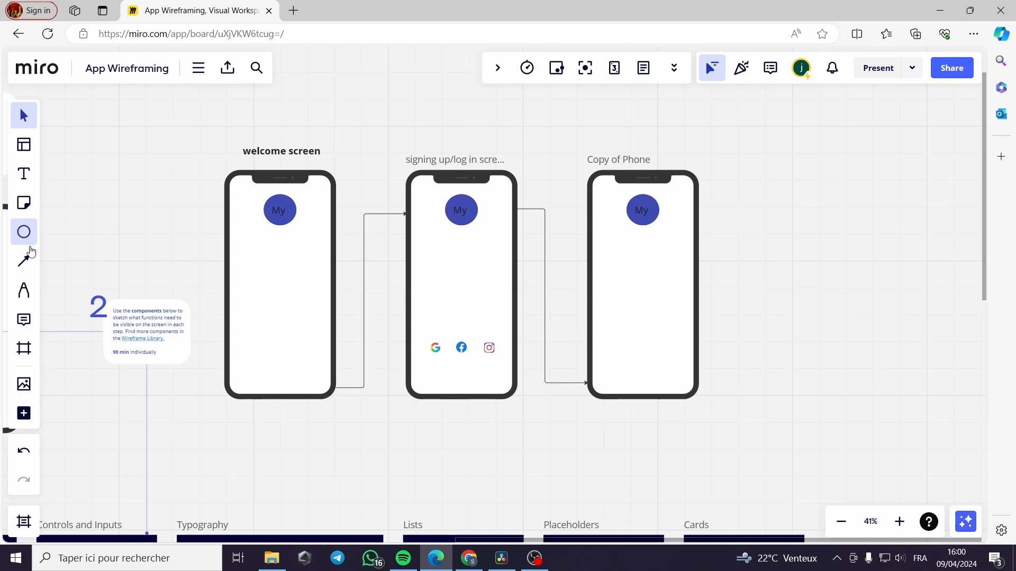
Add the bold text "Welcome" centred below the circle on the welcome screen
{"action": "left_click", "coordinate": [24, 173]}
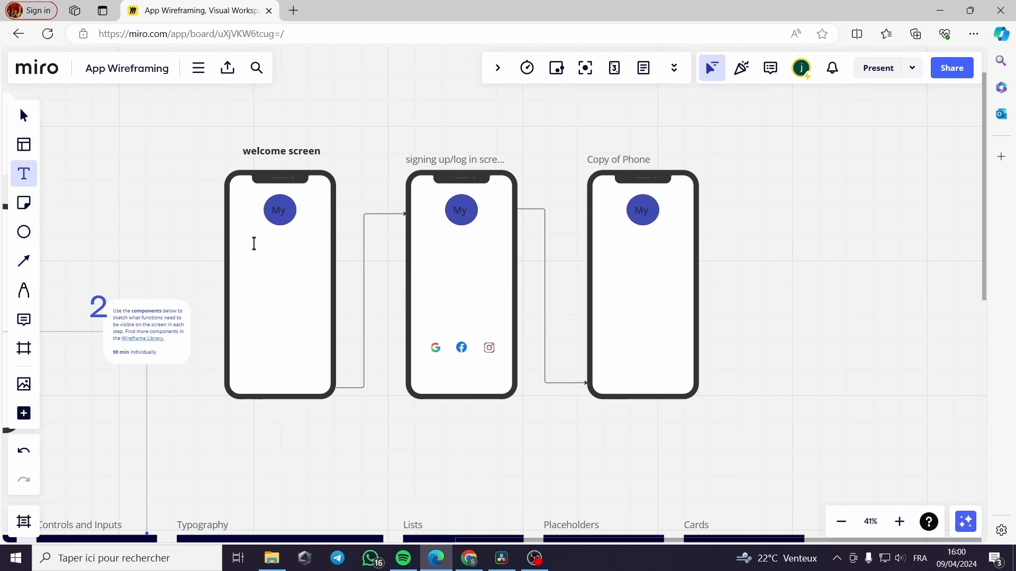
{"action": "left_click", "coordinate": [255, 243]}
{"action": "type", "text": "We"}
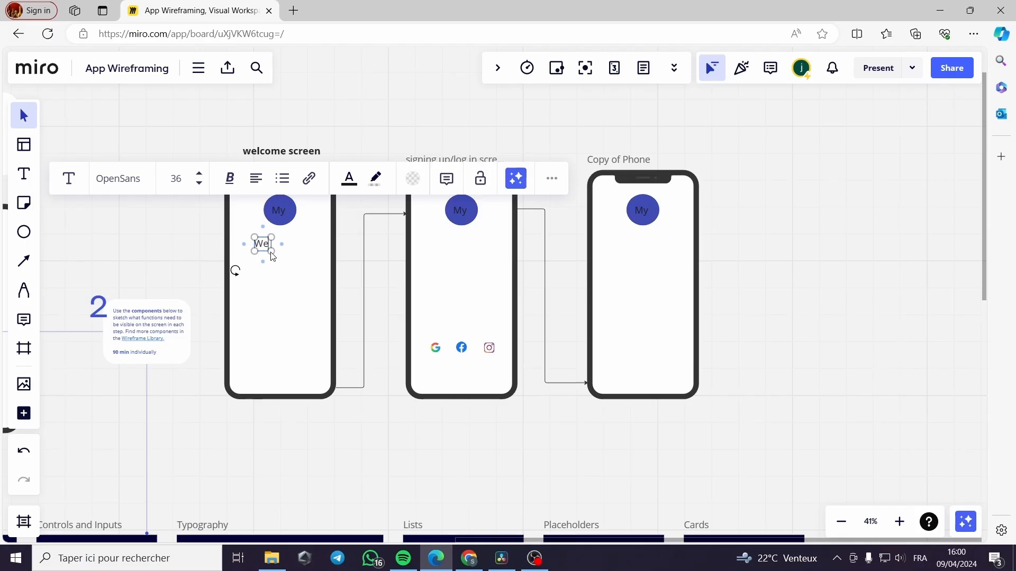
{"action": "type", "text": "lcome"}
{"action": "left_click_drag", "start_coordinate": [298, 243], "coordinate": [255, 242]}
{"action": "mouse_move", "coordinate": [229, 183]}
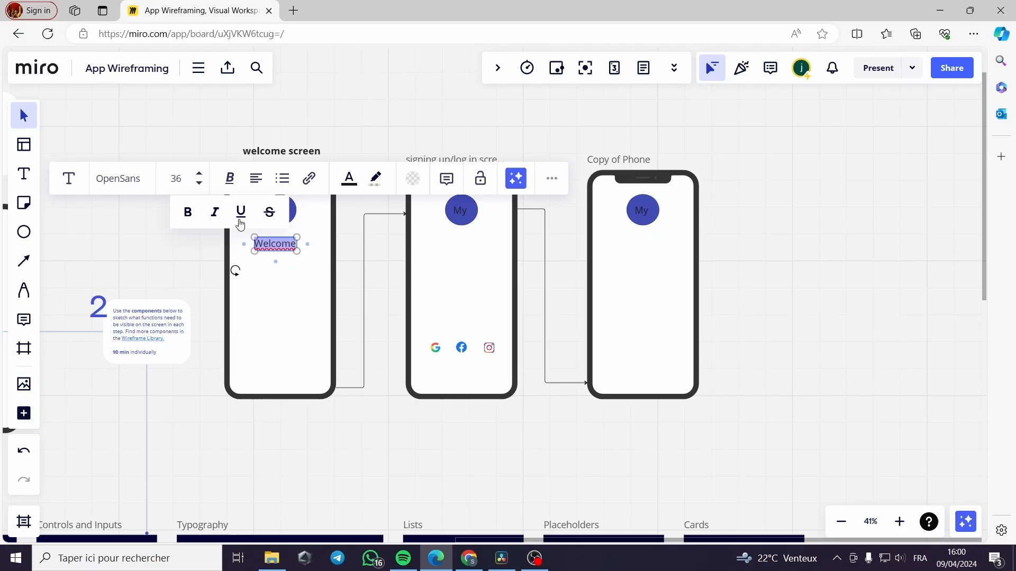
{"action": "left_click", "coordinate": [189, 213]}
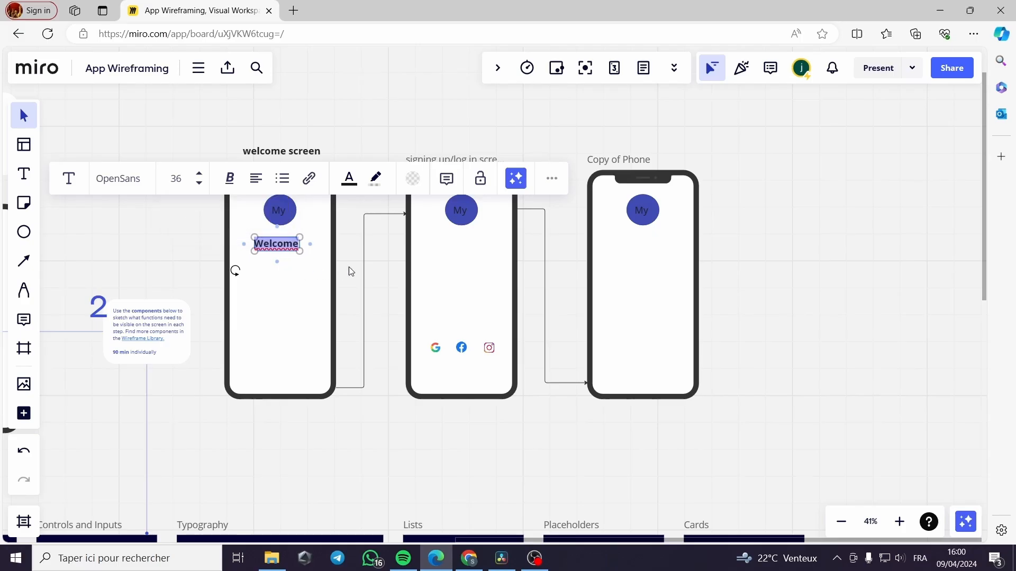
{"action": "left_click", "coordinate": [344, 231]}
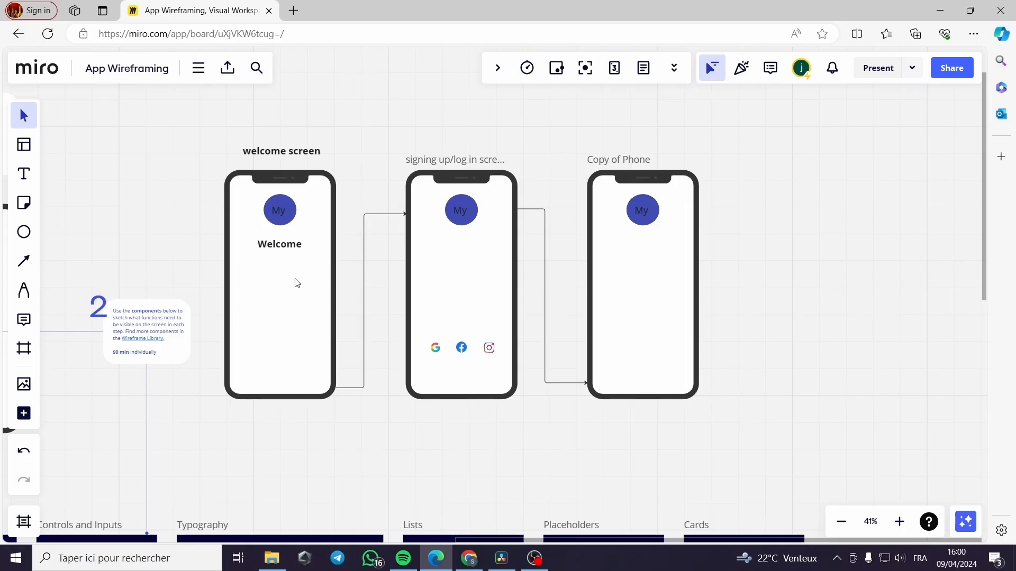
Add a blue rounded rectangle below "Welcome" and a full-width rectangle with turquoise fill and border across the lower part of the welcome screen
{"action": "left_click", "coordinate": [21, 231]}
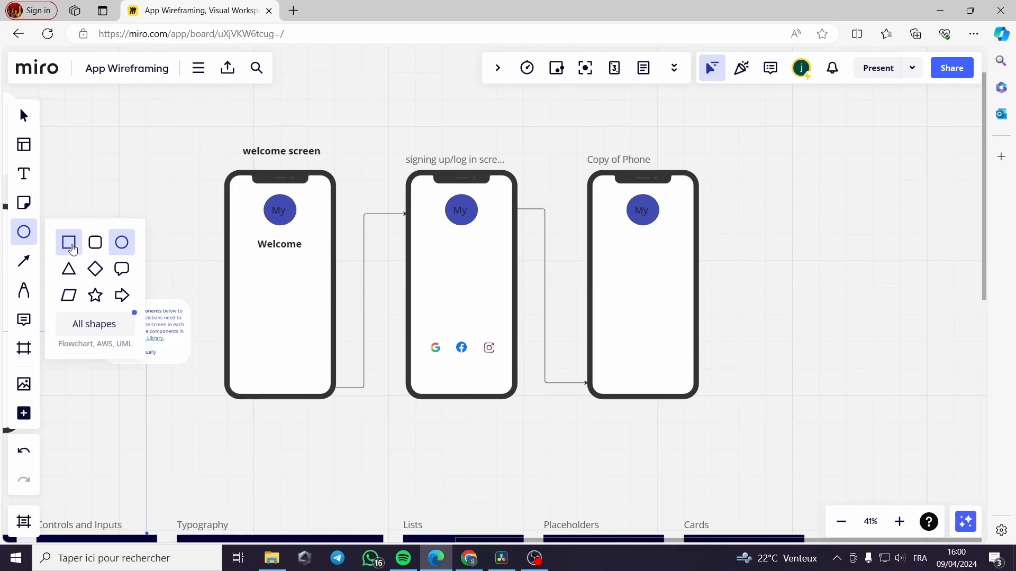
{"action": "key", "text": "ctrl+z"}
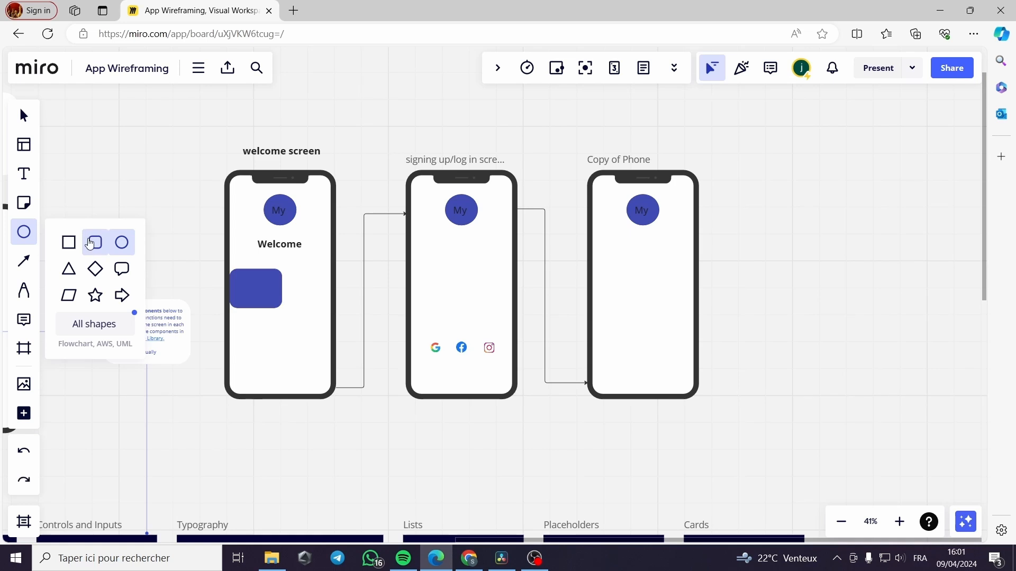
{"action": "left_click", "coordinate": [69, 242]}
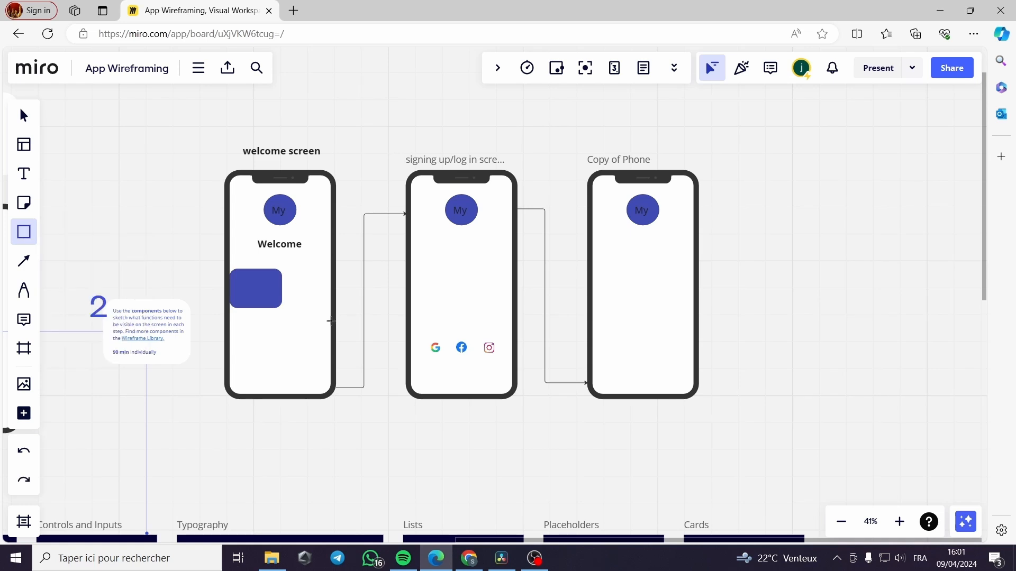
{"action": "left_click_drag", "start_coordinate": [331, 322], "coordinate": [229, 366]}
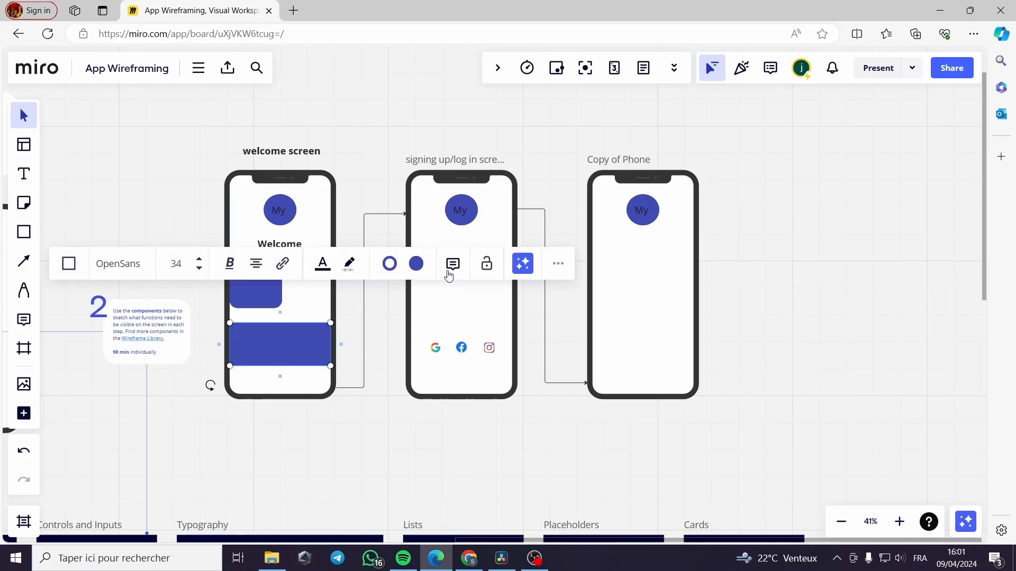
{"action": "left_click", "coordinate": [417, 263]}
{"action": "left_click", "coordinate": [404, 445]}
{"action": "left_click", "coordinate": [404, 445]}
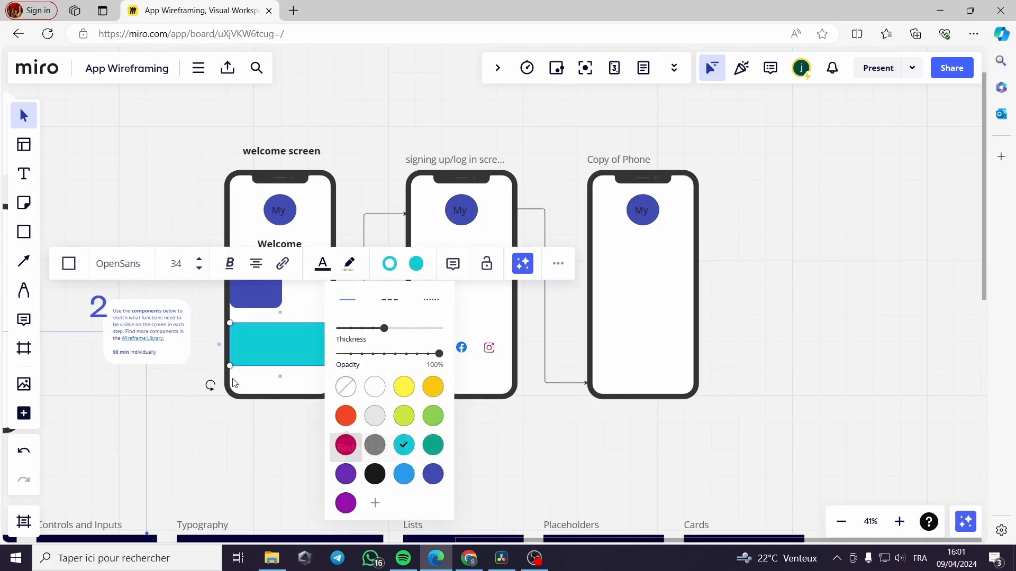
{"action": "left_click", "coordinate": [192, 376]}
Reshape the blue rounded rectangle into a thin full-width bar and draw a downward-pointing yellow triangle beneath it
{"action": "left_click", "coordinate": [259, 283]}
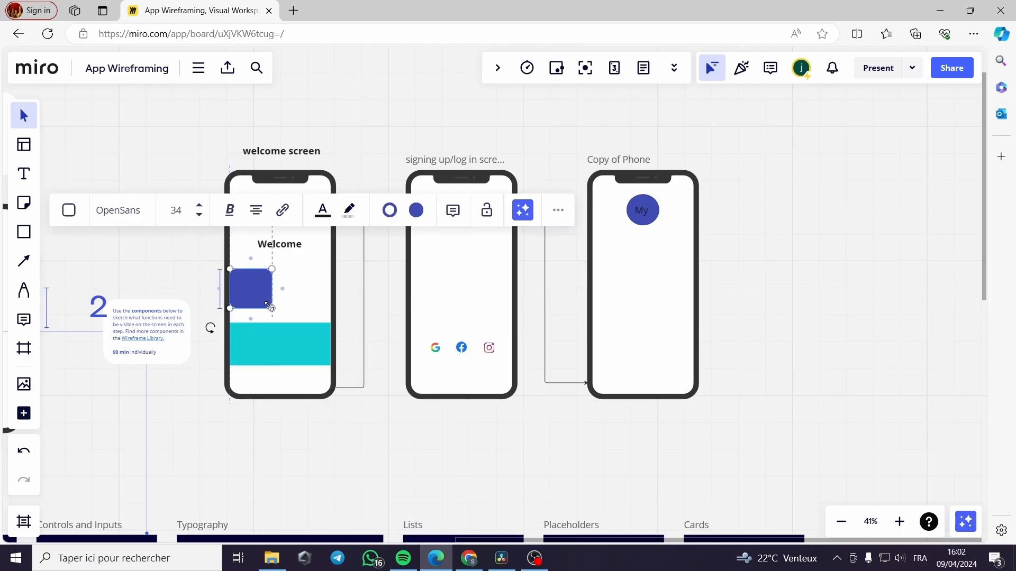
{"action": "mouse_move", "coordinate": [281, 309]}
{"action": "left_mouse_down"}
{"action": "mouse_move", "coordinate": [279, 287]}
{"action": "mouse_move", "coordinate": [324, 288]}
{"action": "mouse_move", "coordinate": [288, 326]}
{"action": "mouse_move", "coordinate": [323, 322]}
{"action": "left_mouse_up"}
{"action": "left_click", "coordinate": [24, 232]}
{"action": "left_click", "coordinate": [74, 267]}
{"action": "mouse_move", "coordinate": [259, 344]}
{"action": "left_mouse_down"}
{"action": "mouse_move", "coordinate": [285, 337]}
{"action": "mouse_move", "coordinate": [303, 289]}
{"action": "left_mouse_up"}
{"action": "left_click", "coordinate": [275, 449]}
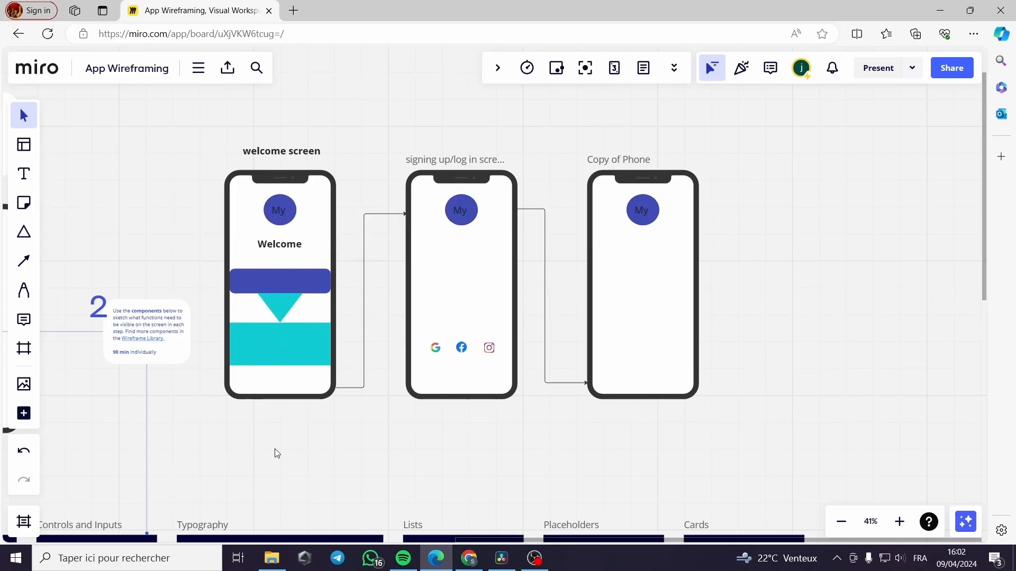
{"action": "left_click", "coordinate": [284, 305]}
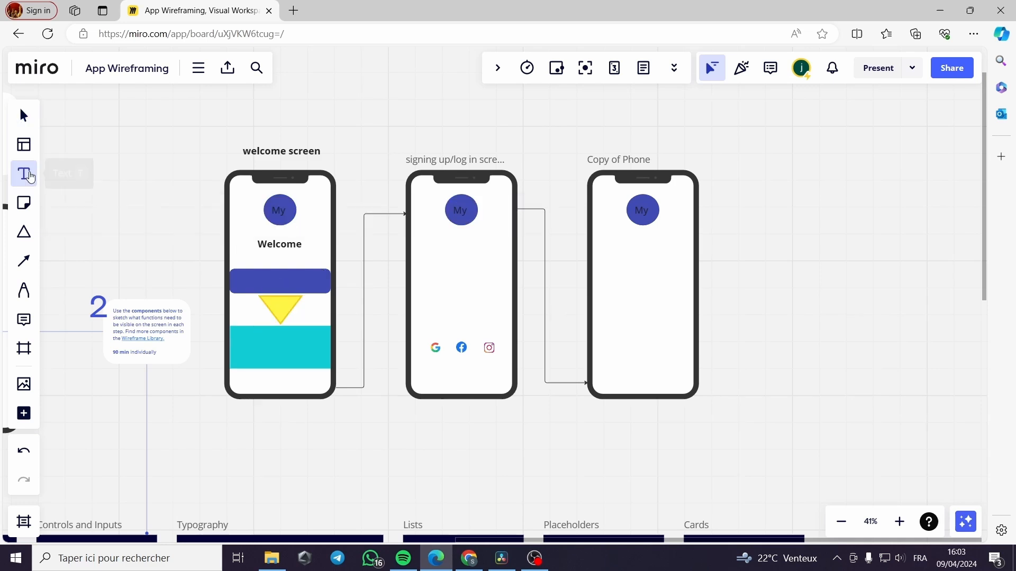
Add bold white text "Everything in one single click" on the blue bar and bold size 18 text "Never waste time" inside the yellow triangle
{"action": "left_click", "coordinate": [28, 176]}
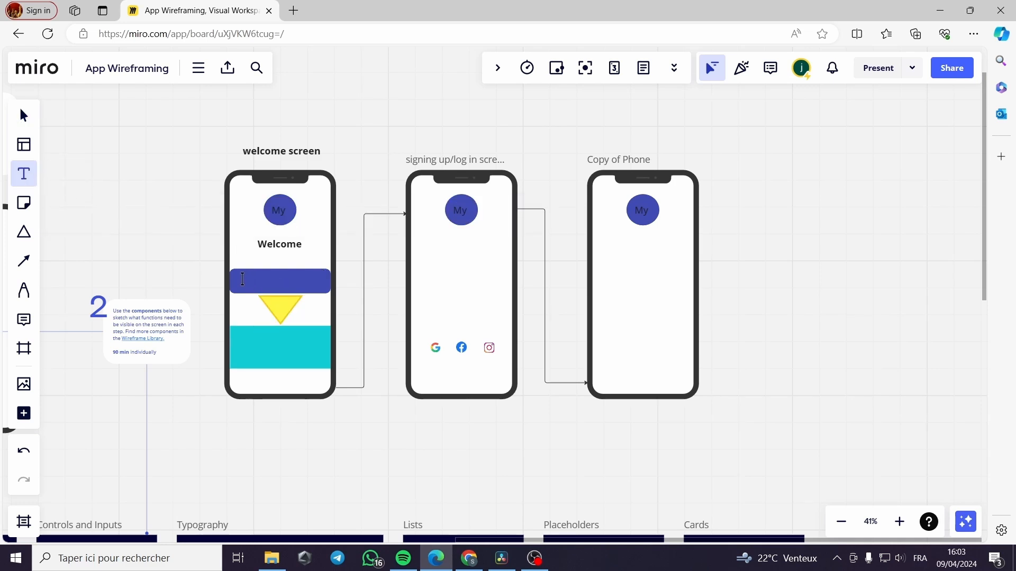
{"action": "left_click", "coordinate": [243, 279]}
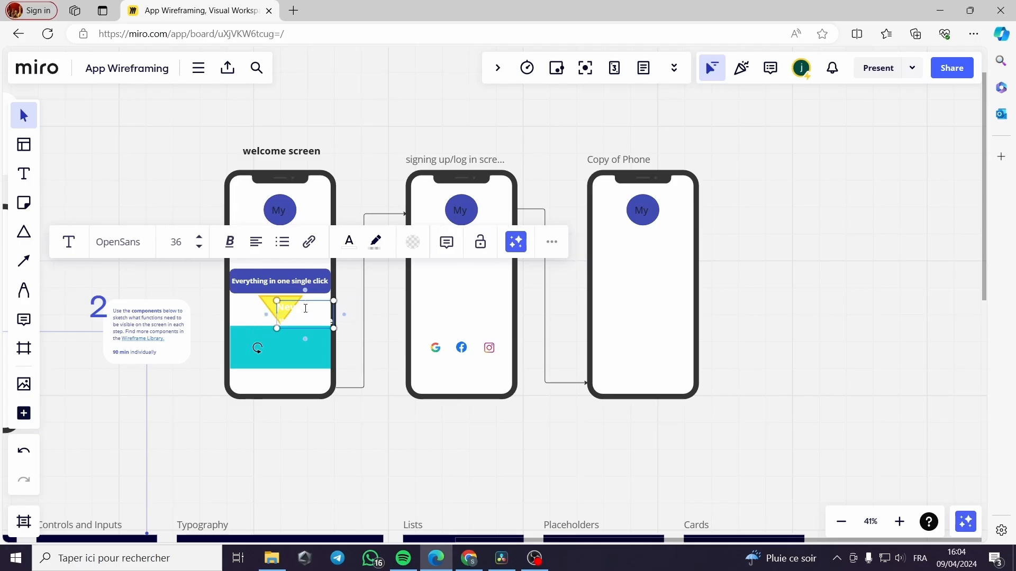
{"action": "left_click", "coordinate": [329, 325]}
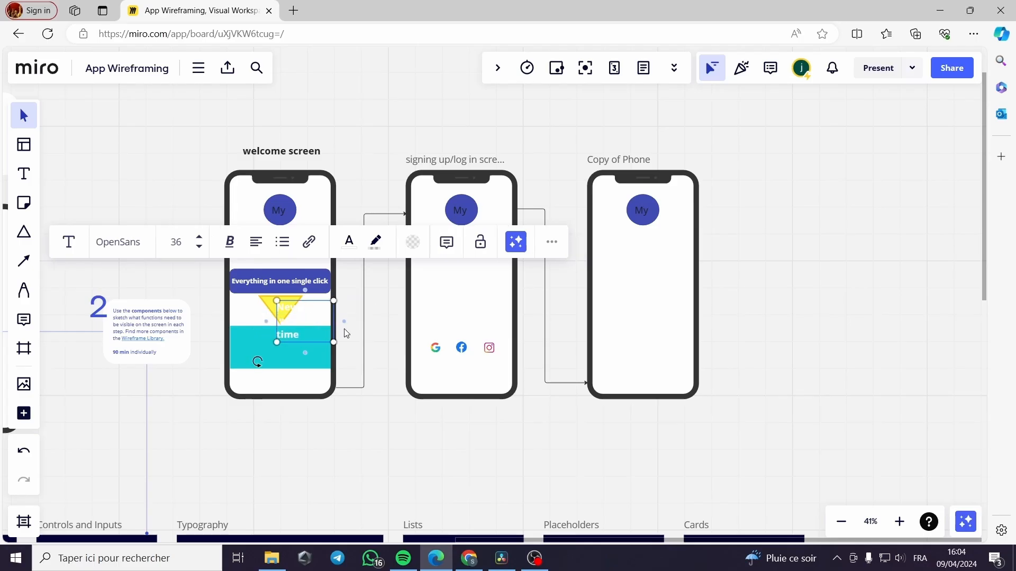
{"action": "left_click_drag", "start_coordinate": [334, 344], "coordinate": [320, 332]}
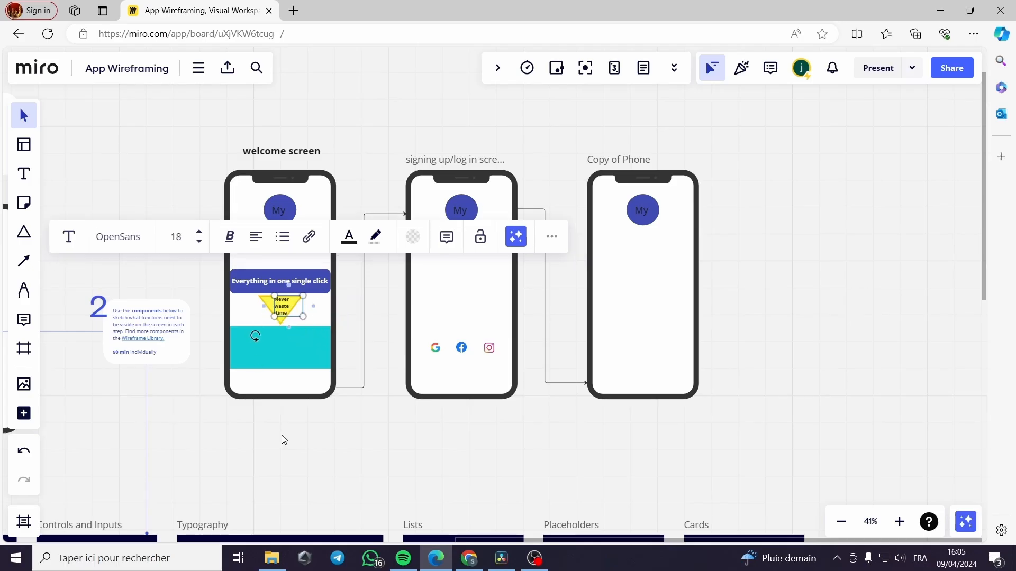
{"action": "left_click", "coordinate": [285, 440]}
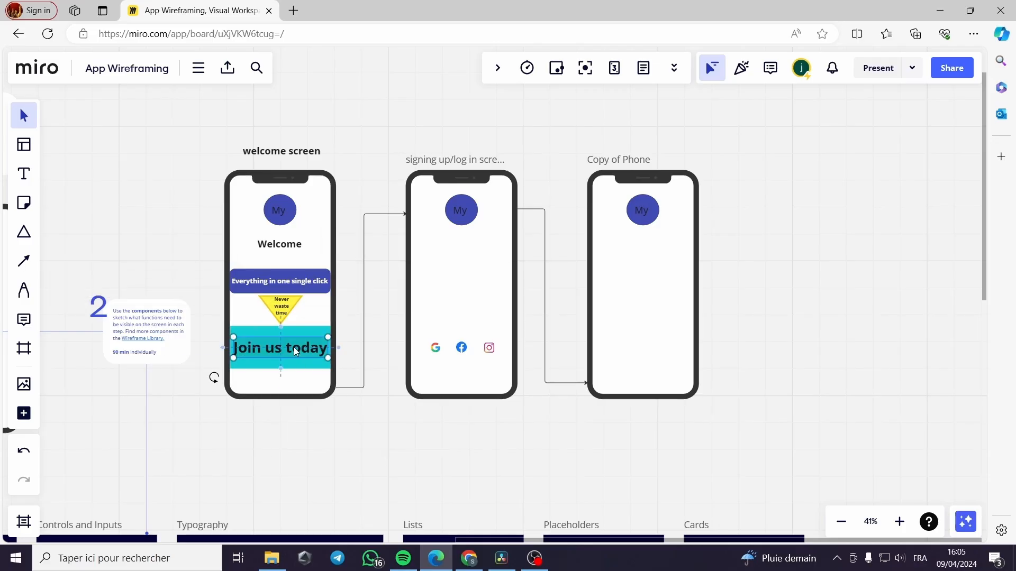
Place the bold size 54 text "Join us today" over the turquoise rectangle on the welcome screen
{"action": "left_click", "coordinate": [294, 347]}
{"action": "left_click", "coordinate": [322, 473]}
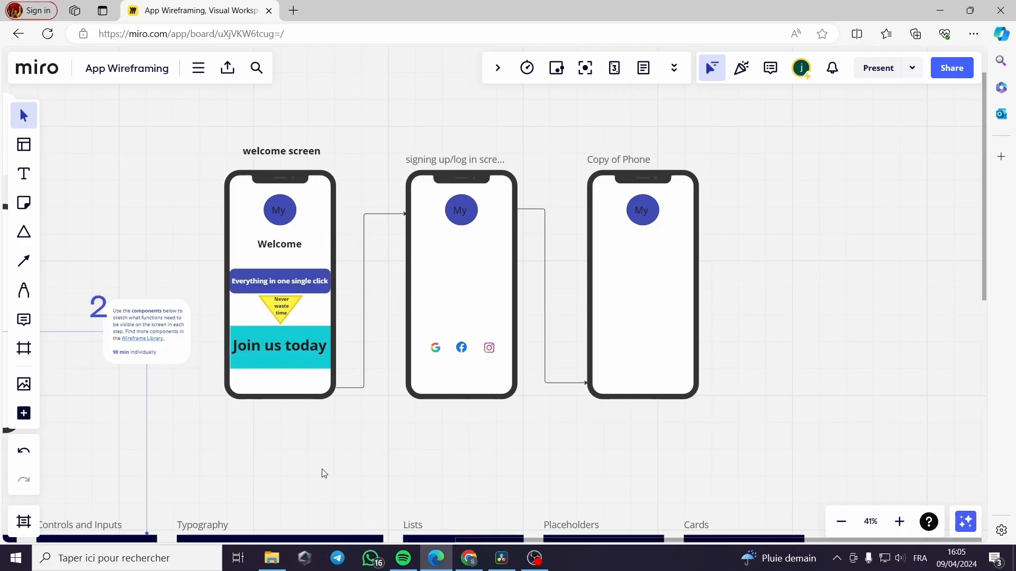
Delete the turquoise rectangle and reduce the "Join us today" text to size 36, centred below the triangle
{"action": "left_click", "coordinate": [310, 363]}
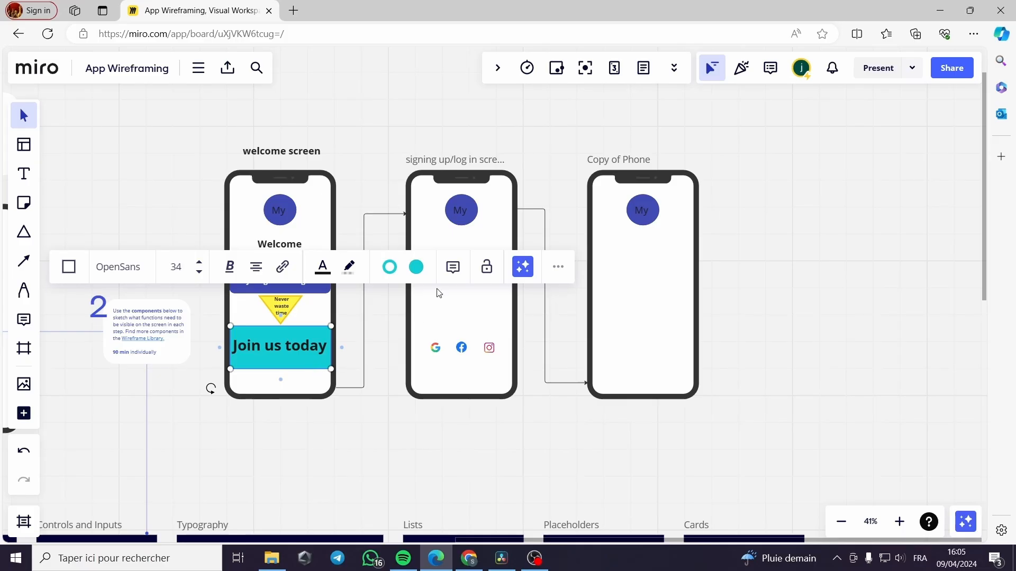
{"action": "key", "text": "Delete"}
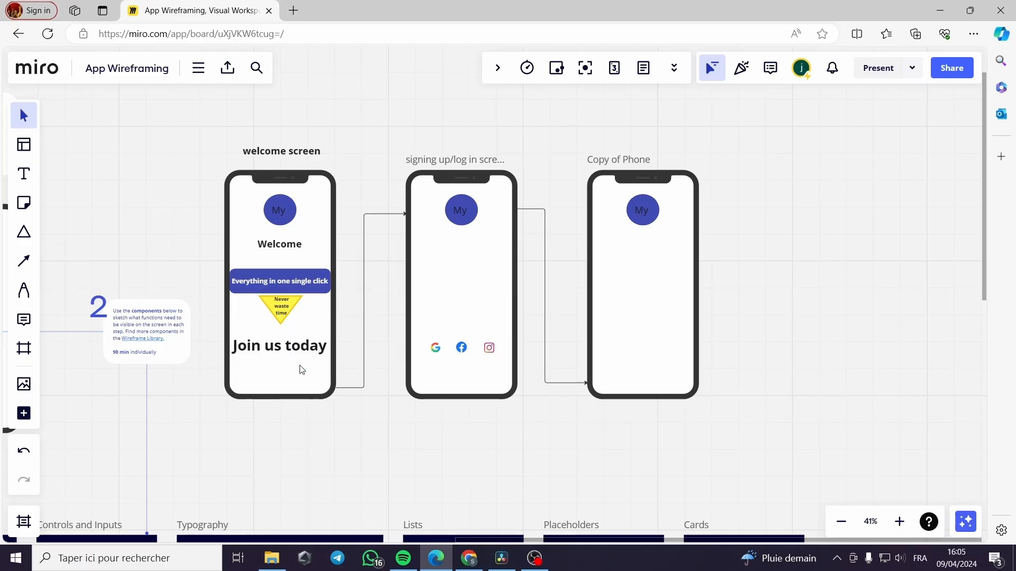
{"action": "left_click", "coordinate": [317, 350]}
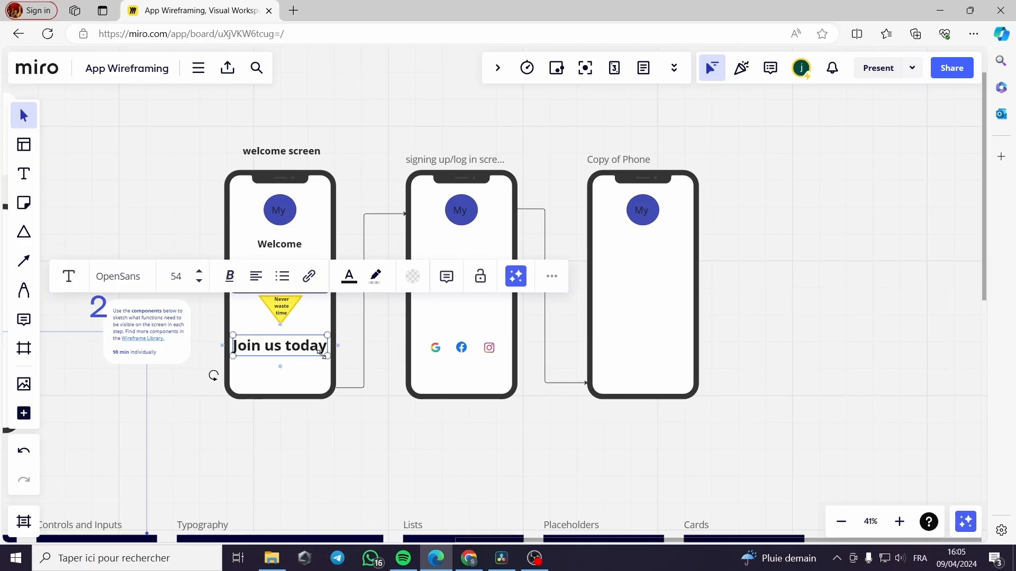
{"action": "left_click_drag", "start_coordinate": [328, 355], "coordinate": [295, 341]}
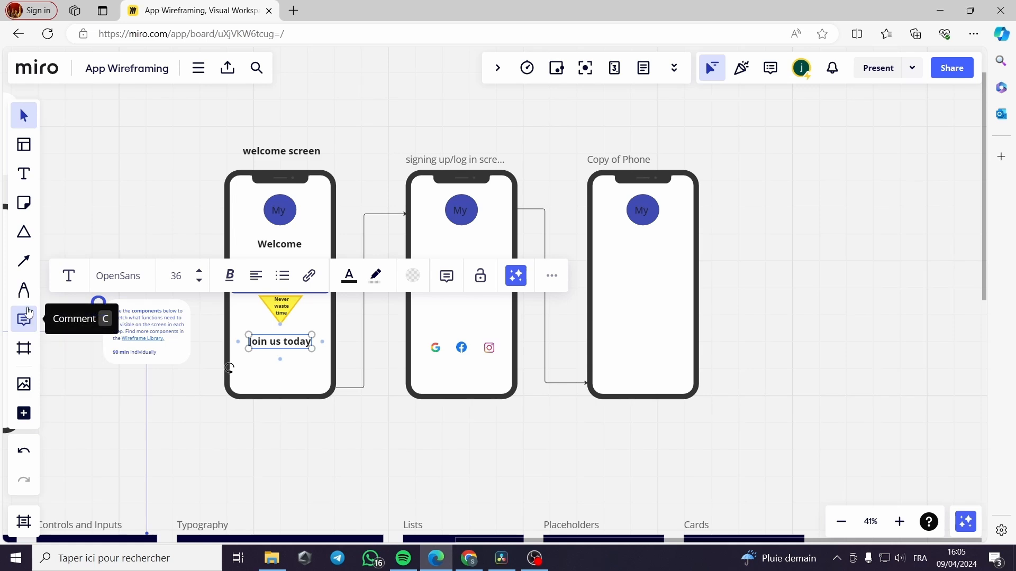
Draw a rounded rectangle as a button background closely framing the "Join us today" text
{"action": "left_click", "coordinate": [24, 232]}
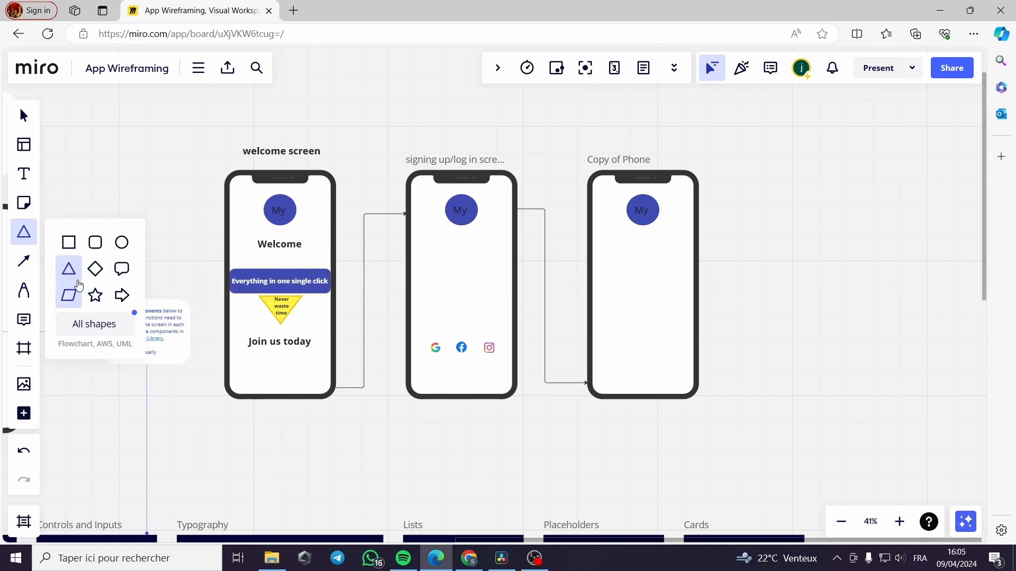
{"action": "left_click", "coordinate": [95, 242]}
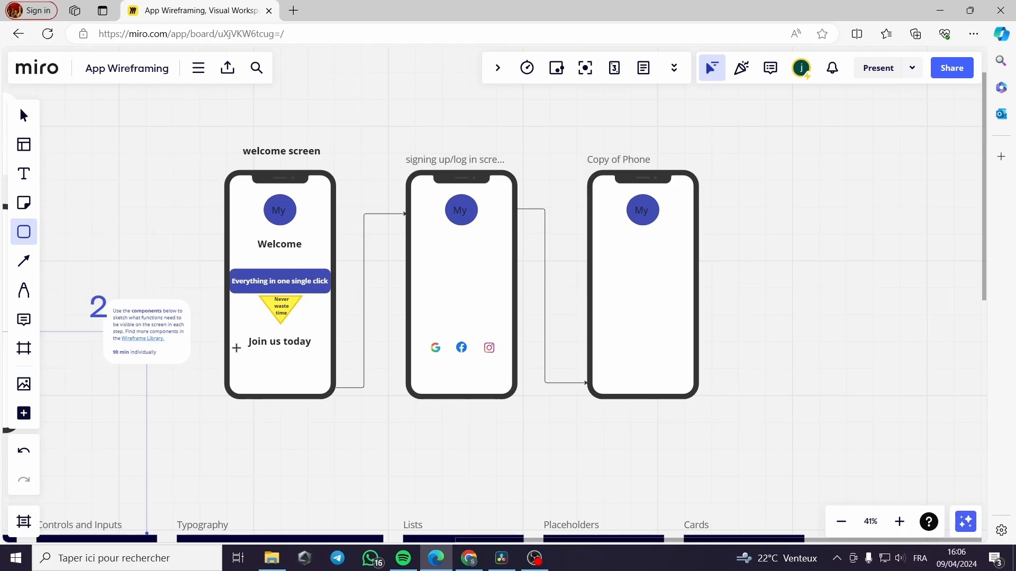
{"action": "mouse_move", "coordinate": [245, 339]}
{"action": "left_mouse_down"}
{"action": "mouse_move", "coordinate": [324, 362]}
{"action": "mouse_move", "coordinate": [313, 345]}
{"action": "left_mouse_up"}
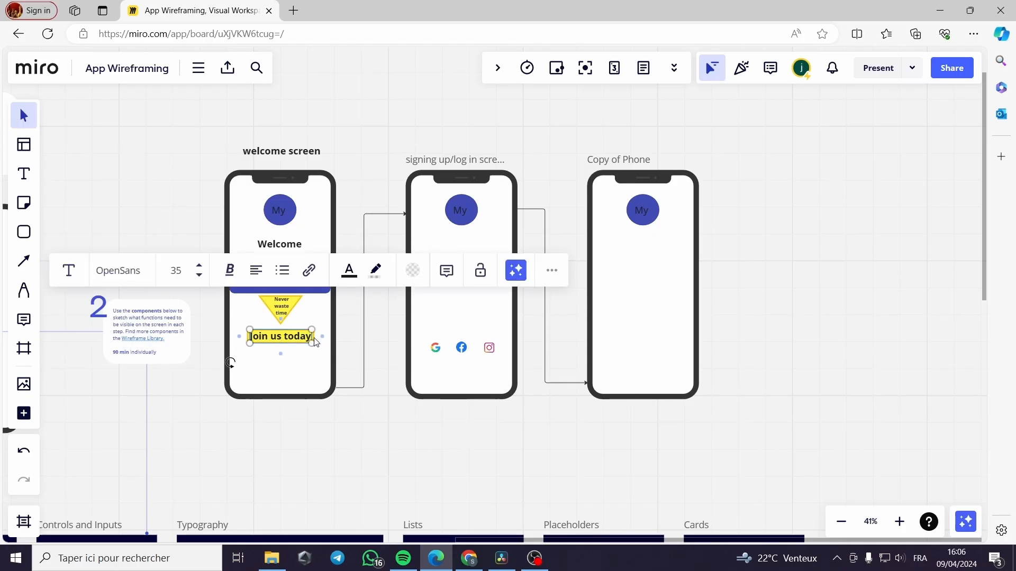
Set the "Join us today" button's fill to dark green and its border to light green
{"action": "left_click", "coordinate": [417, 270]}
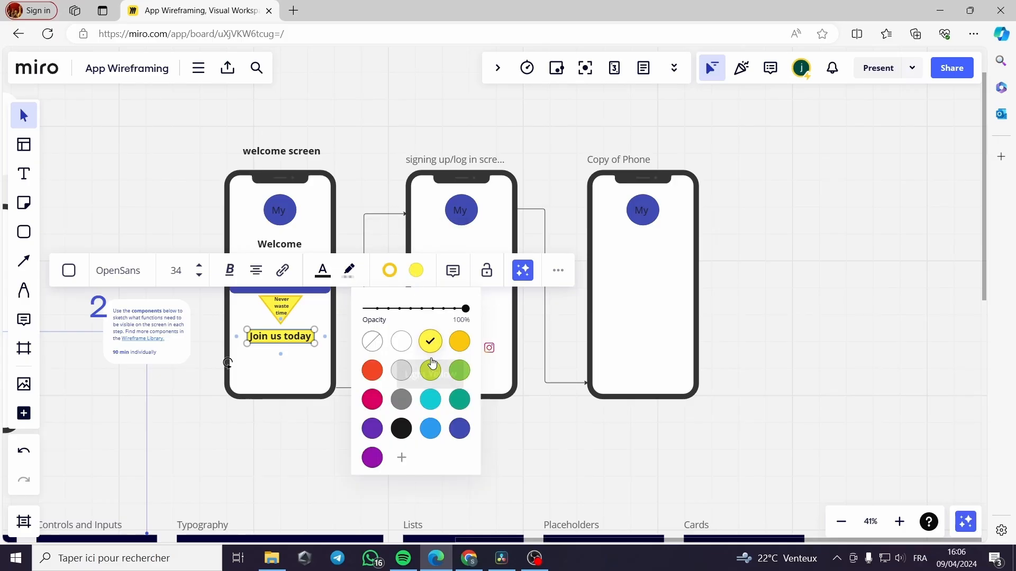
{"action": "left_click", "coordinate": [460, 403]}
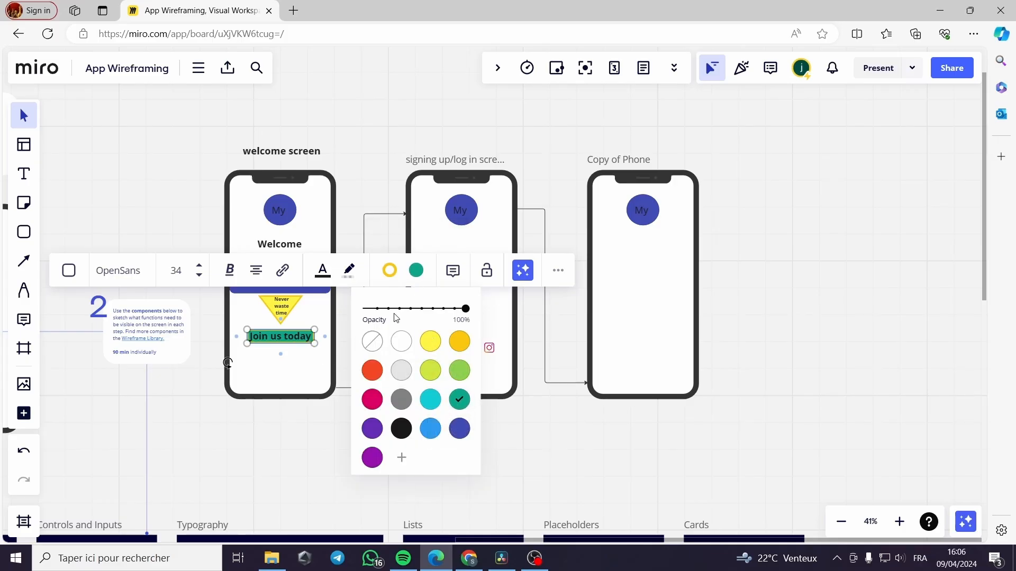
{"action": "left_click", "coordinate": [390, 270]}
{"action": "left_click", "coordinate": [433, 422]}
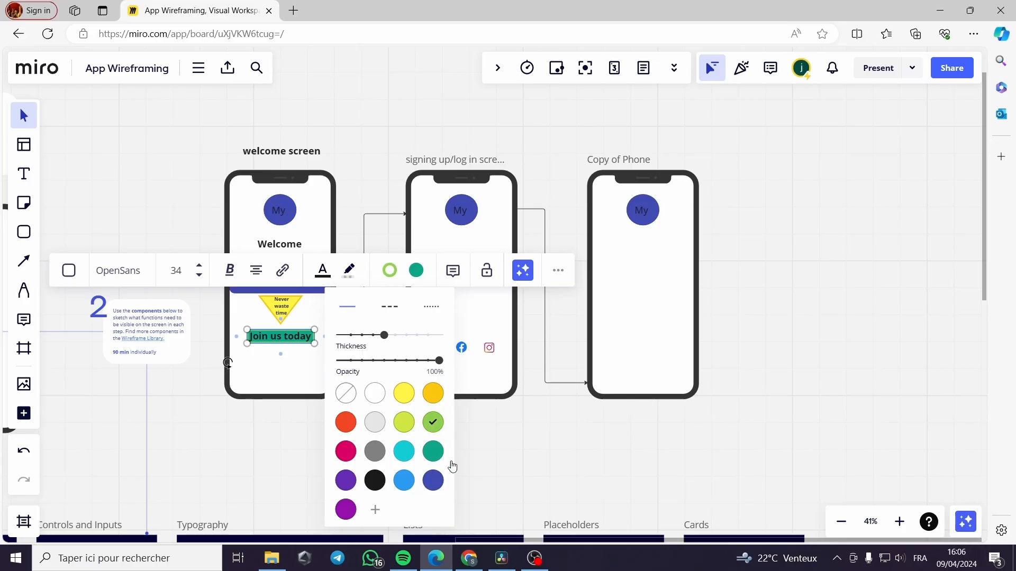
{"action": "left_click", "coordinate": [517, 460]}
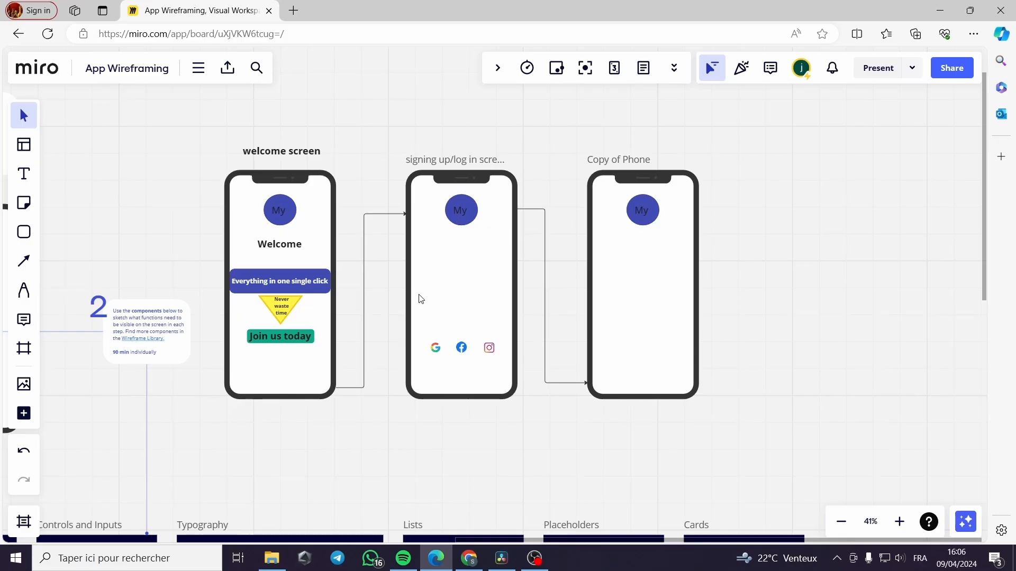
Add the small bold text "Or:" above the social login icons on the signing up/log in screen
{"action": "key", "text": "t"}
{"action": "left_click", "coordinate": [431, 329]}
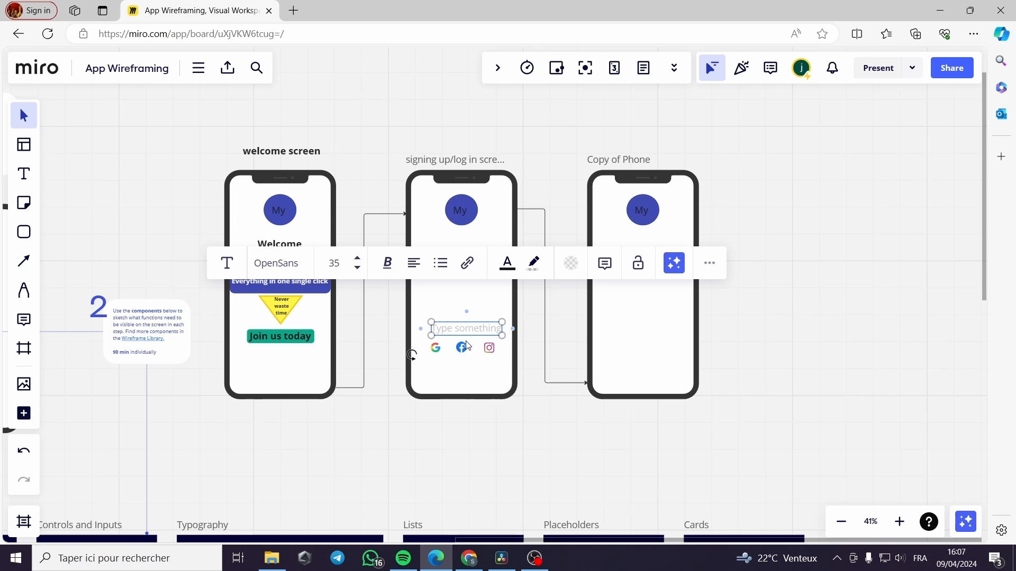
{"action": "type", "text": "Or:"}
{"action": "left_click", "coordinate": [768, 337]}
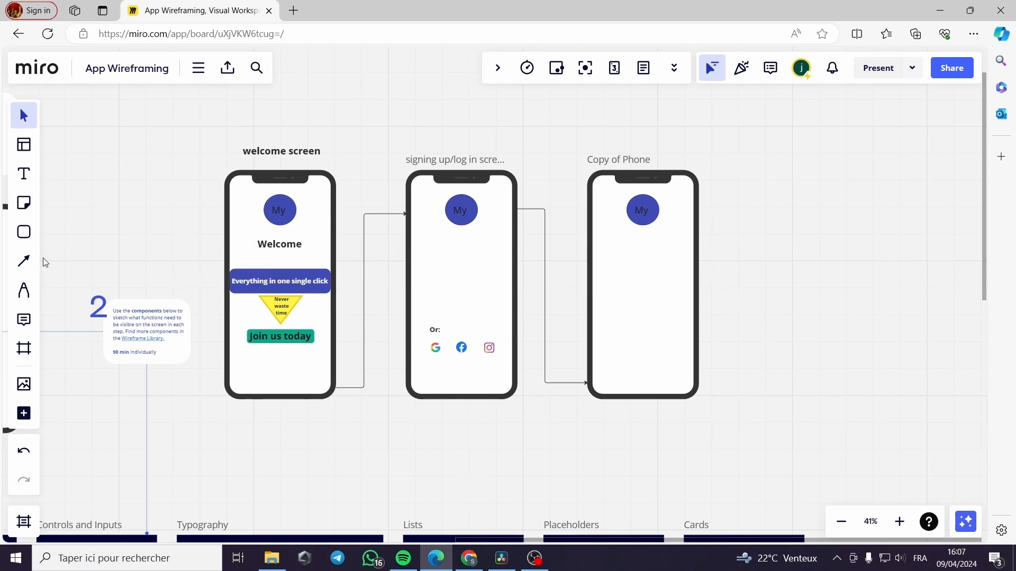
Draw a rounded rectangle field on the signing up/log in screen, duplicate it, and stack both bars centred below the logo
{"action": "left_click", "coordinate": [24, 232]}
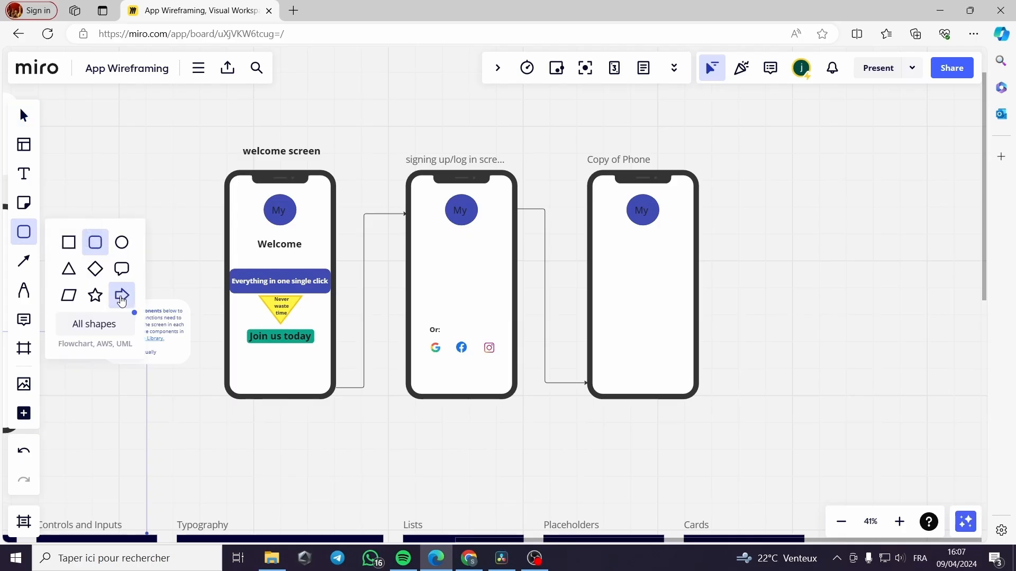
{"action": "left_click", "coordinate": [97, 250]}
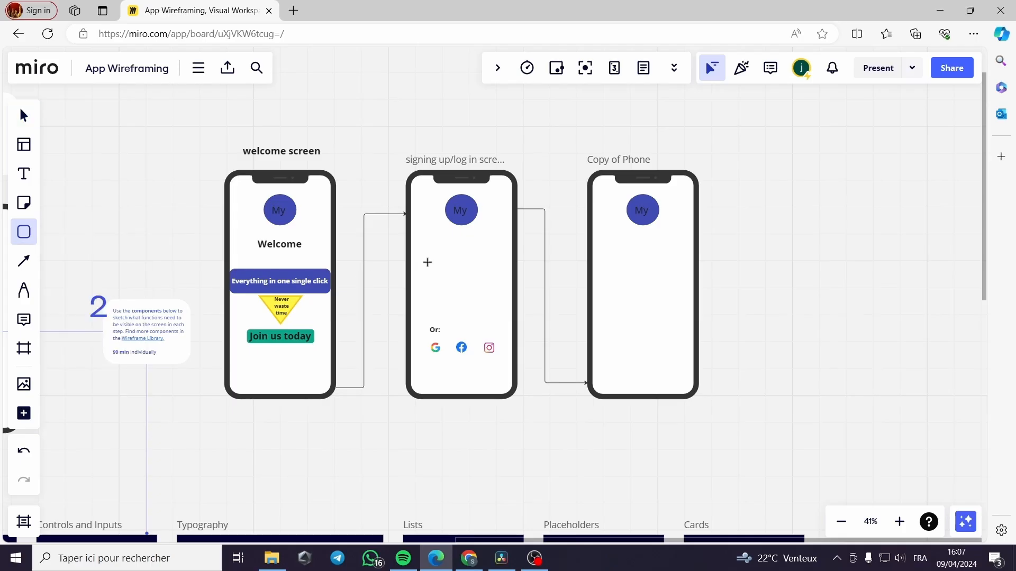
{"action": "left_click_drag", "start_coordinate": [429, 263], "coordinate": [506, 276]}
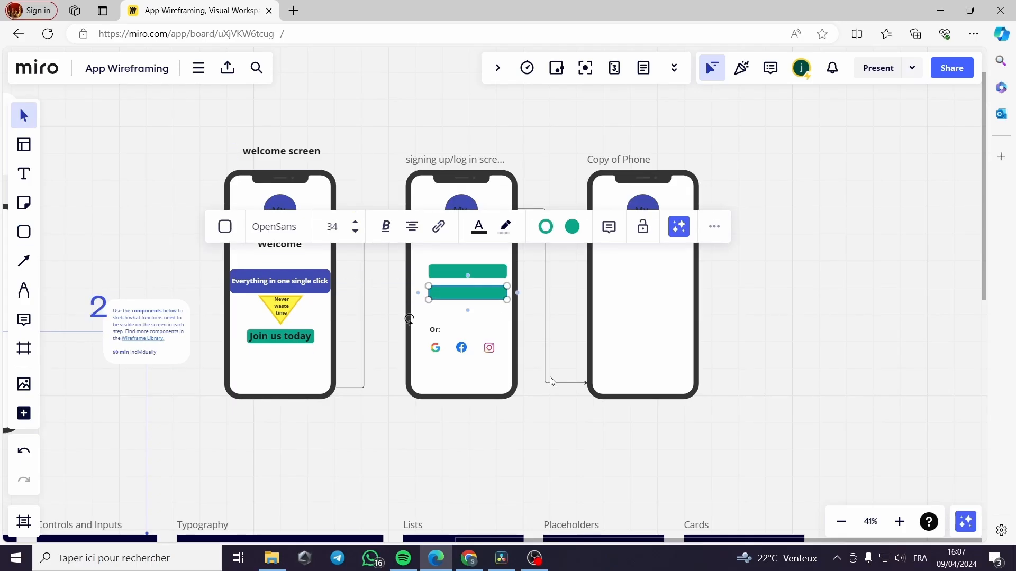
{"action": "left_click", "coordinate": [551, 381]}
{"action": "left_click", "coordinate": [488, 293]}
{"action": "left_click_drag", "start_coordinate": [485, 277], "coordinate": [479, 257]}
{"action": "left_click_drag", "start_coordinate": [469, 294], "coordinate": [472, 288]}
{"action": "left_click_drag", "start_coordinate": [474, 252], "coordinate": [476, 264]}
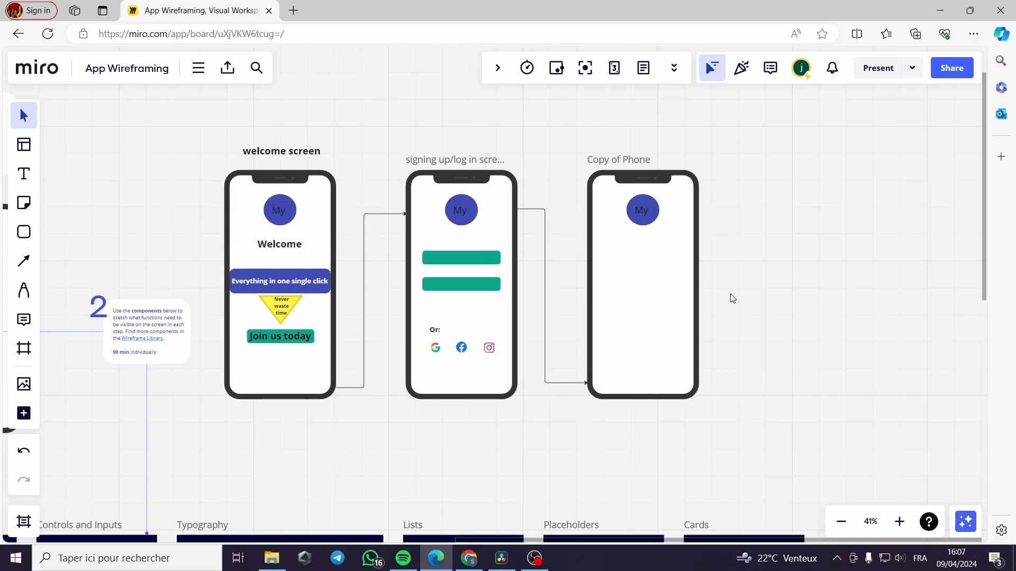
Set the fill and border of both stacked bars on the signing up/log in screen to dark blue
{"action": "left_click", "coordinate": [490, 261]}
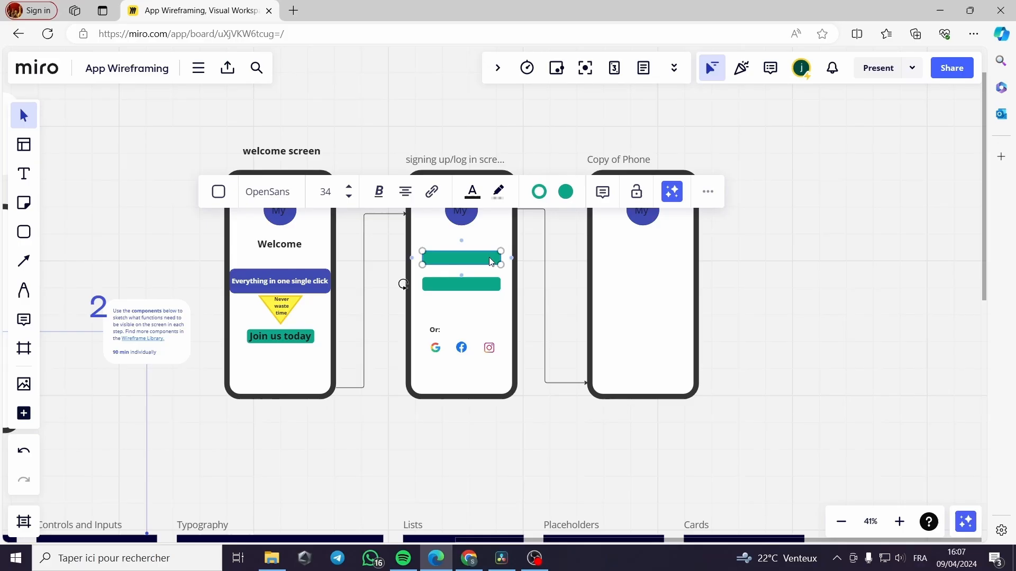
{"action": "left_click", "coordinate": [565, 192]}
{"action": "left_click", "coordinate": [609, 350]}
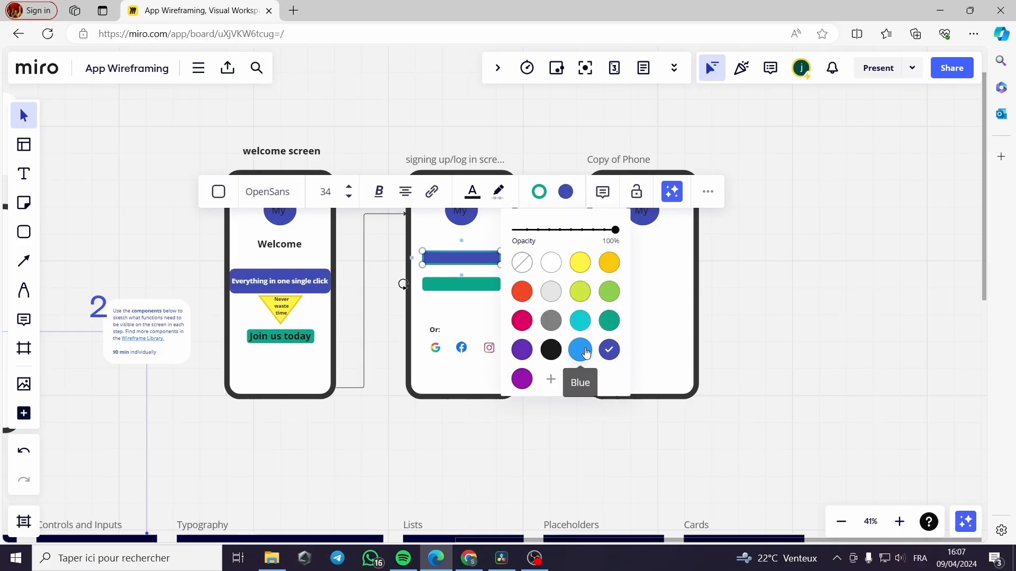
{"action": "left_click", "coordinate": [539, 192]}
{"action": "left_click", "coordinate": [476, 284]}
{"action": "left_click", "coordinate": [566, 218]}
{"action": "left_click", "coordinate": [609, 376]}
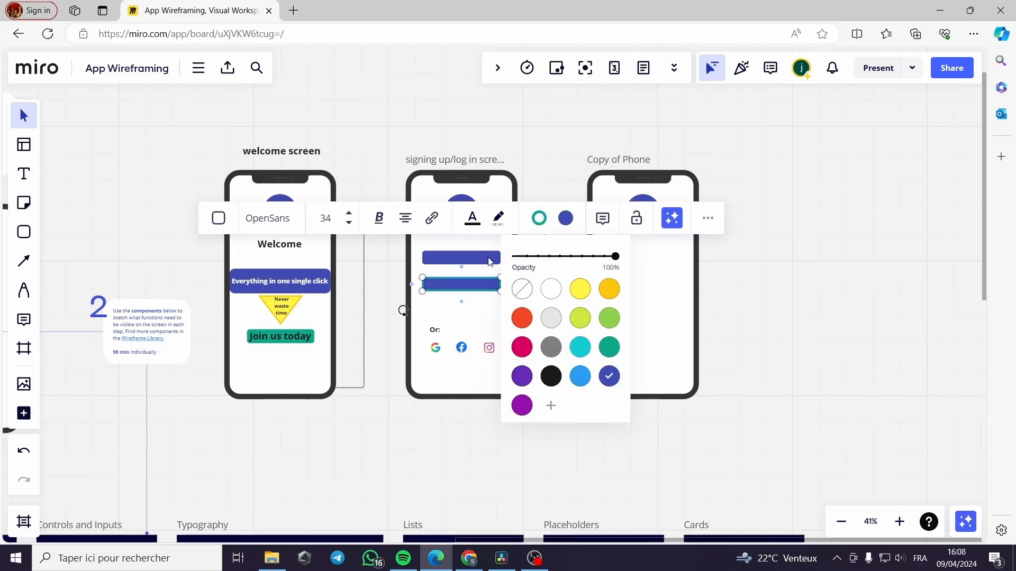
{"action": "left_click", "coordinate": [539, 218]}
{"action": "left_click", "coordinate": [583, 426]}
{"action": "left_click", "coordinate": [365, 402]}
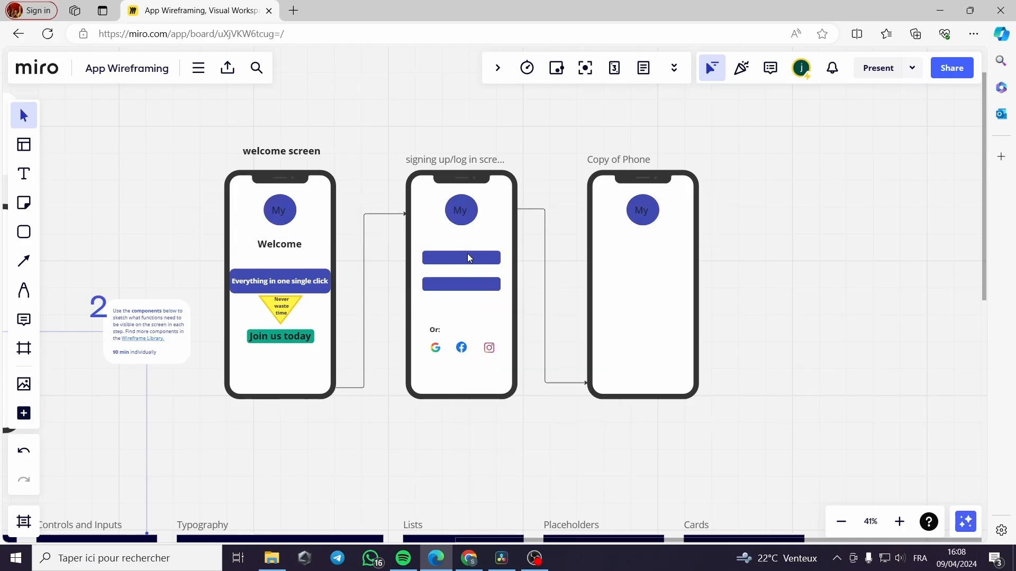
Insert an envelope icon from the "mail" icon results and shrink it to fit inside the right end of the upper field
{"action": "left_click", "coordinate": [468, 212]}
{"action": "left_click", "coordinate": [461, 259]}
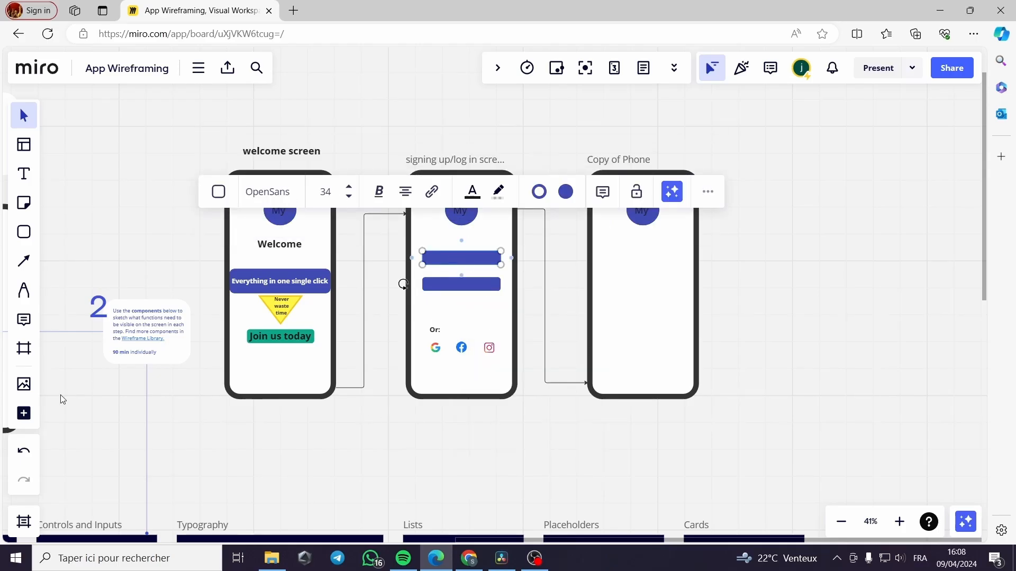
{"action": "left_click", "coordinate": [24, 384]}
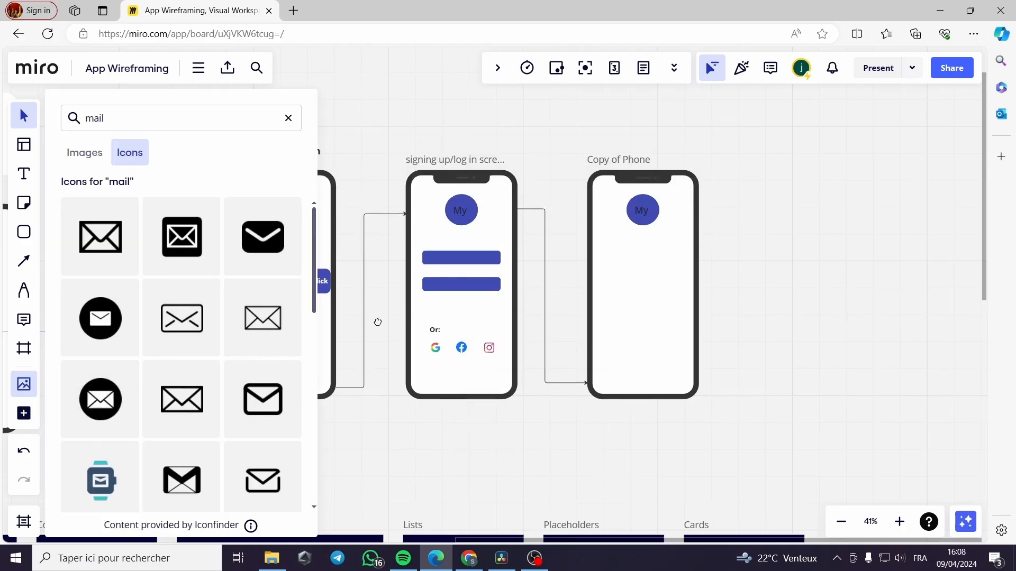
{"action": "left_click_drag", "start_coordinate": [377, 322], "coordinate": [488, 259]}
{"action": "left_click", "coordinate": [528, 289]}
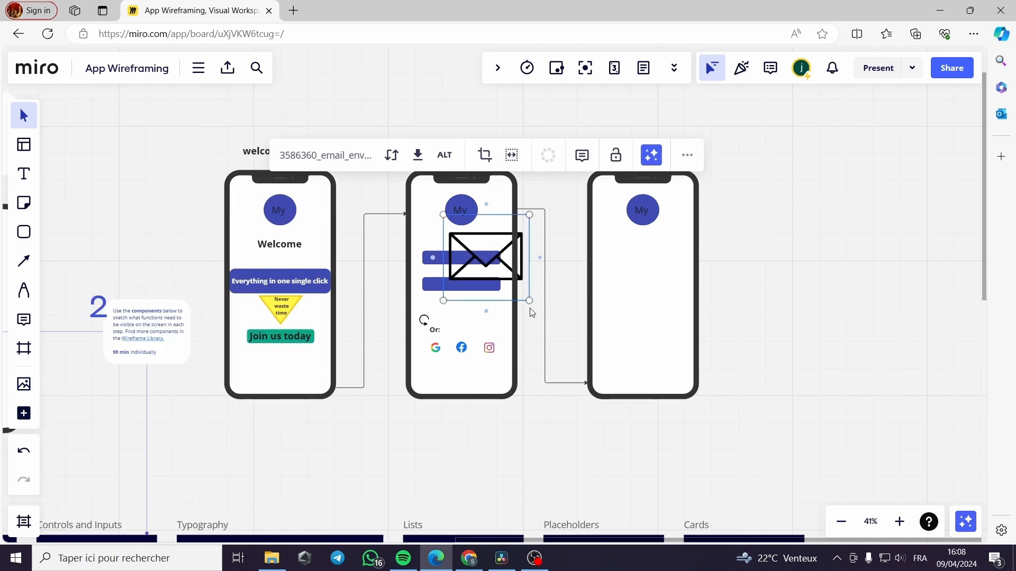
{"action": "left_click_drag", "start_coordinate": [529, 300], "coordinate": [484, 253]}
{"action": "left_click", "coordinate": [529, 411]}
{"action": "left_click", "coordinate": [492, 261]}
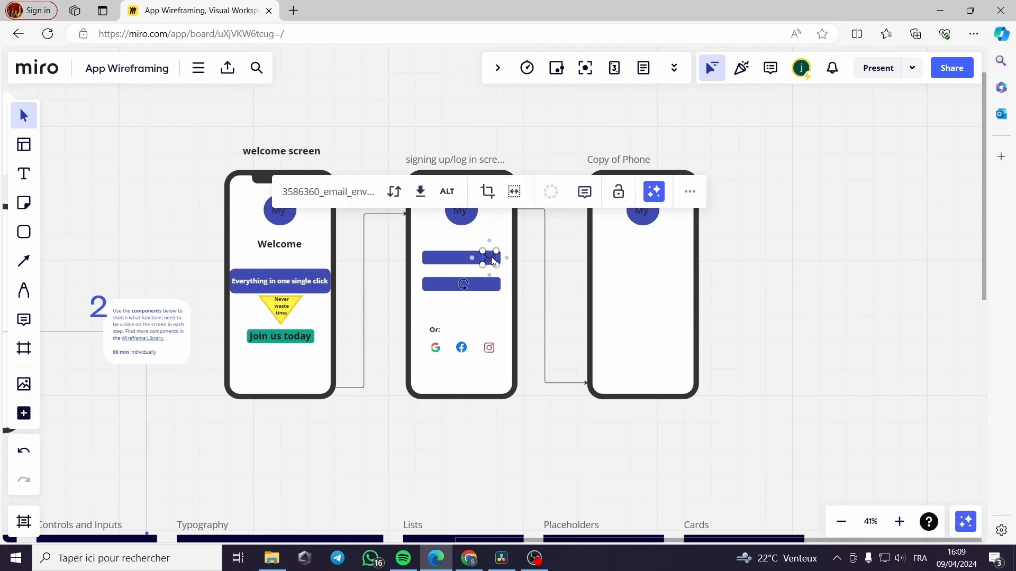
{"action": "key", "text": "Escape"}
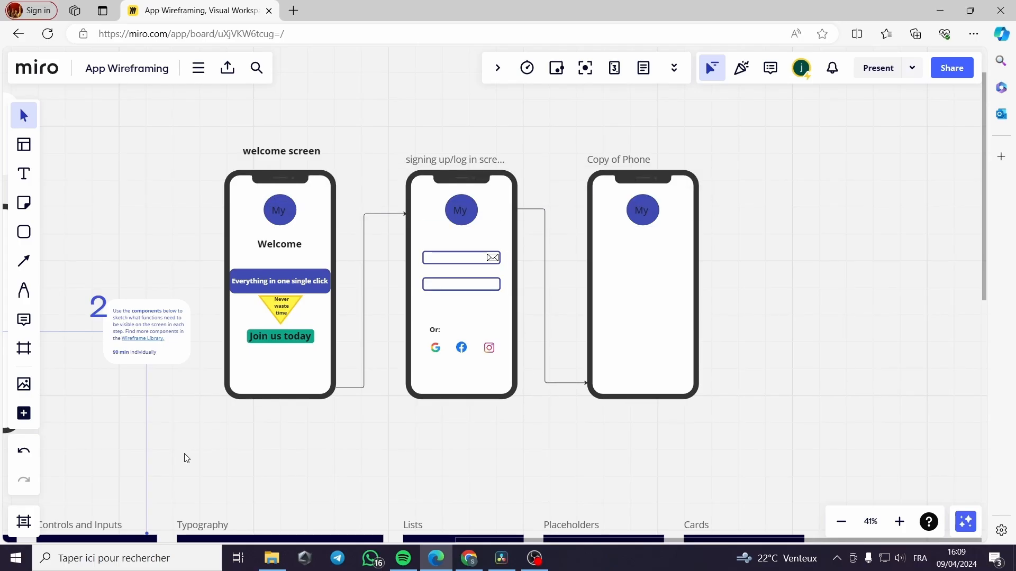
Search the icons for "eye", insert an eye icon and shrink it to fit inside the right end of the lower field
{"action": "left_click", "coordinate": [23, 384]}
{"action": "key", "text": "BackSpace"}
{"action": "key", "text": "BackSpace"}
{"action": "key", "text": "BackSpace"}
{"action": "key", "text": "BackSpace"}
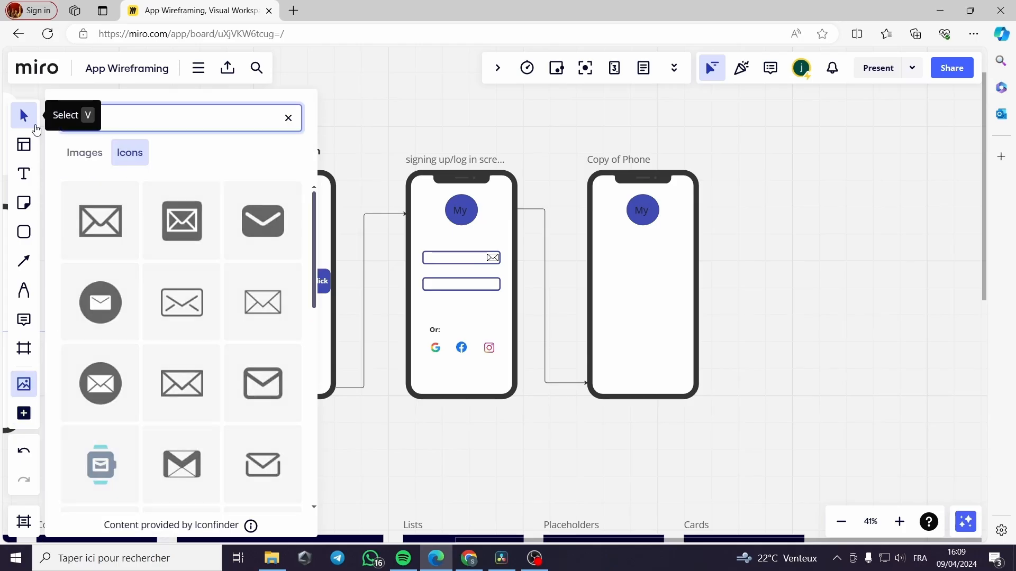
{"action": "type", "text": "eye"}
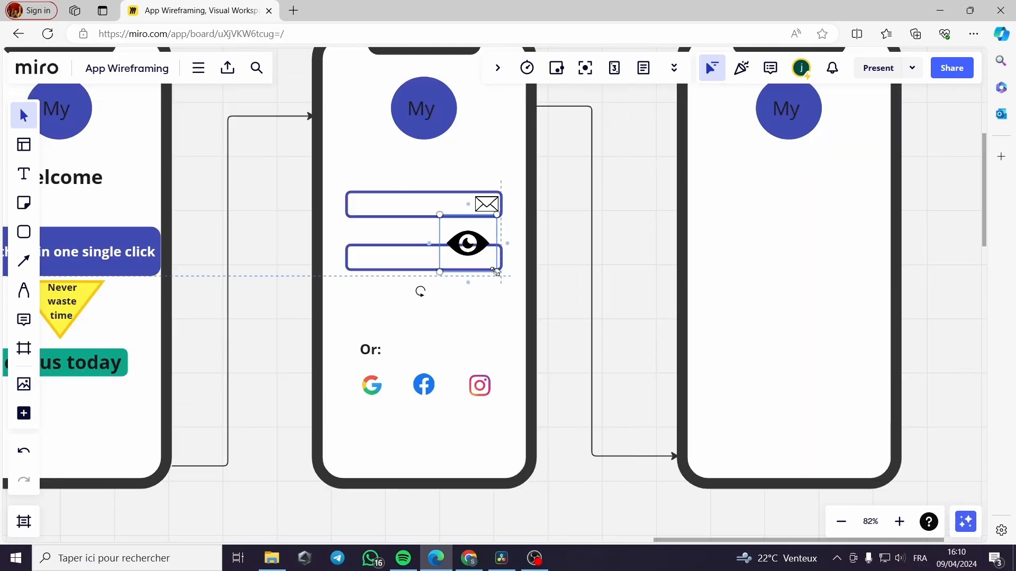
{"action": "mouse_move", "coordinate": [498, 272]}
{"action": "left_mouse_down"}
{"action": "mouse_move", "coordinate": [469, 244]}
{"action": "mouse_move", "coordinate": [474, 263]}
{"action": "mouse_move", "coordinate": [488, 263]}
{"action": "left_mouse_up"}
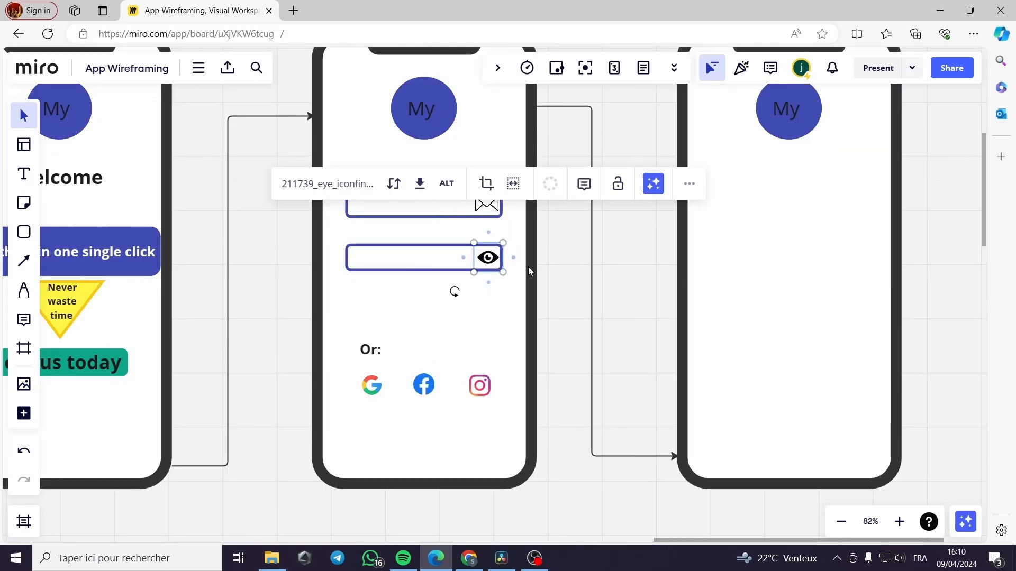
{"action": "left_click", "coordinate": [564, 267]}
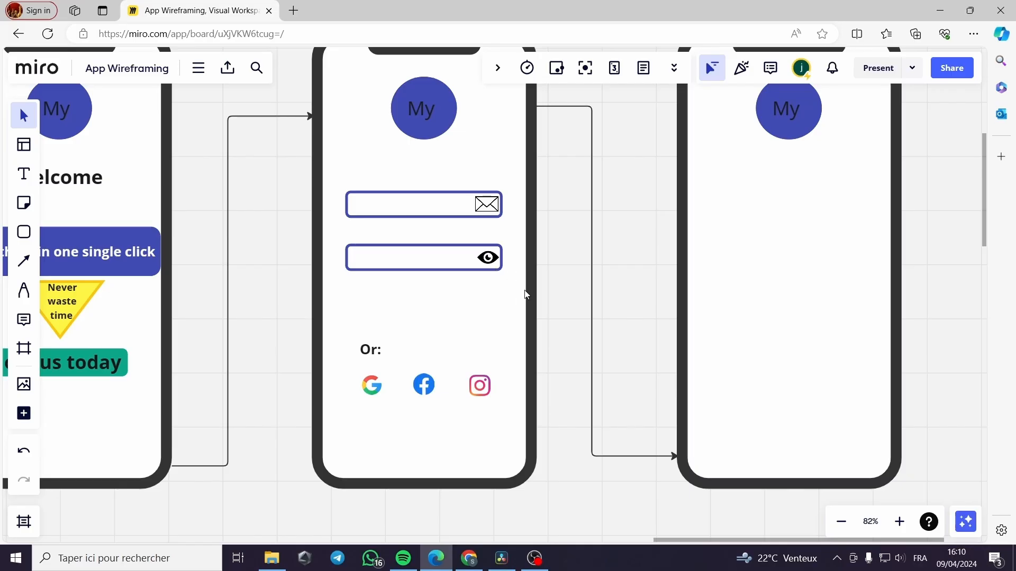
Add the text label "Sign in" just above the upper field, aligned with its left edge
{"action": "left_click", "coordinate": [359, 207]}
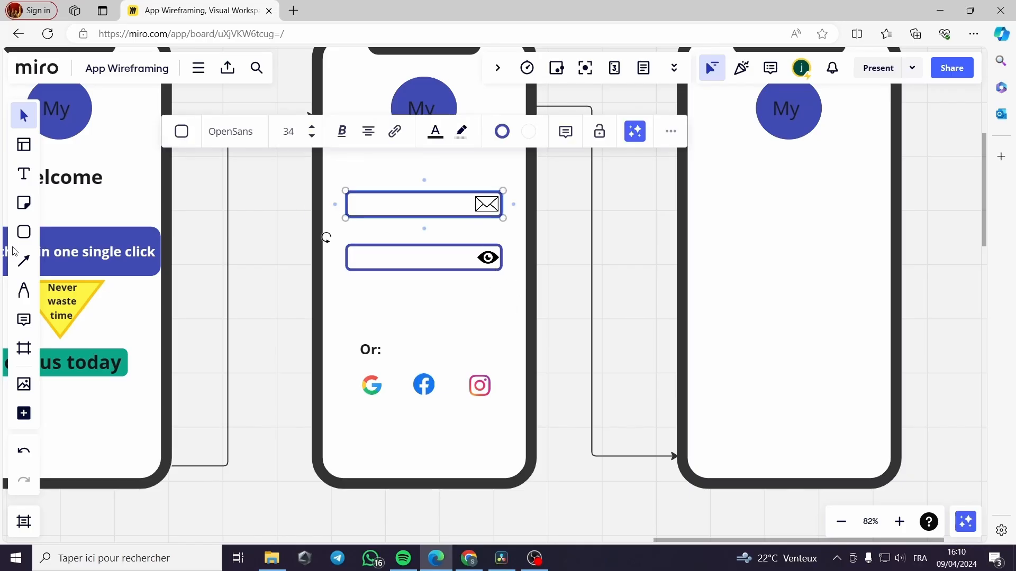
{"action": "left_click", "coordinate": [23, 174]}
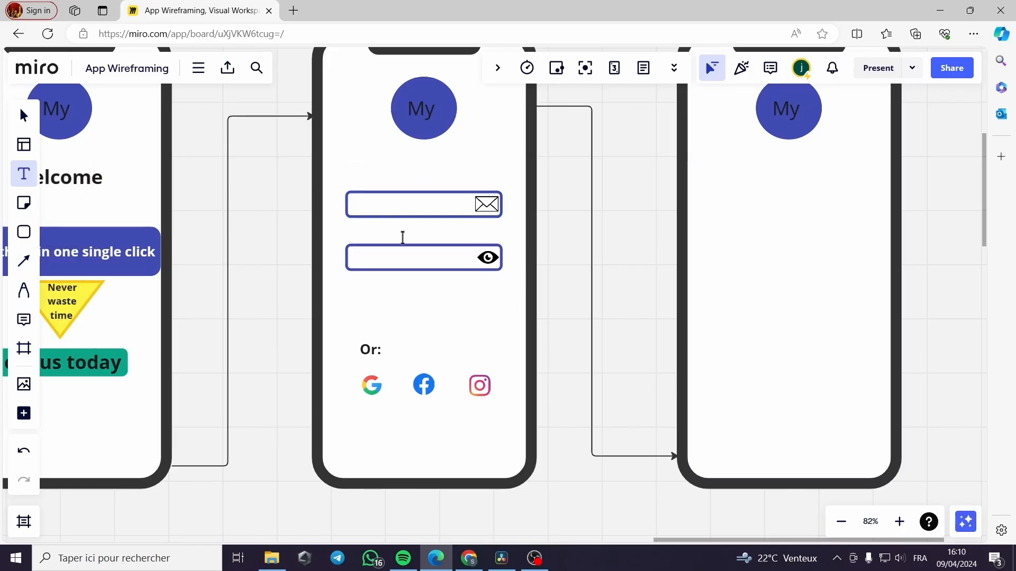
{"action": "left_click", "coordinate": [366, 206]}
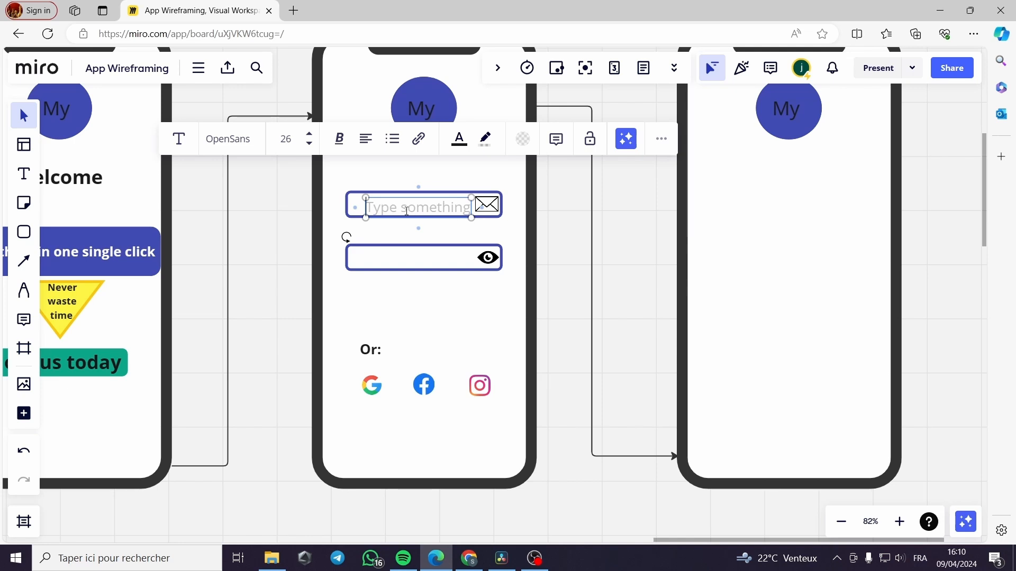
{"action": "type", "text": "Sign in"}
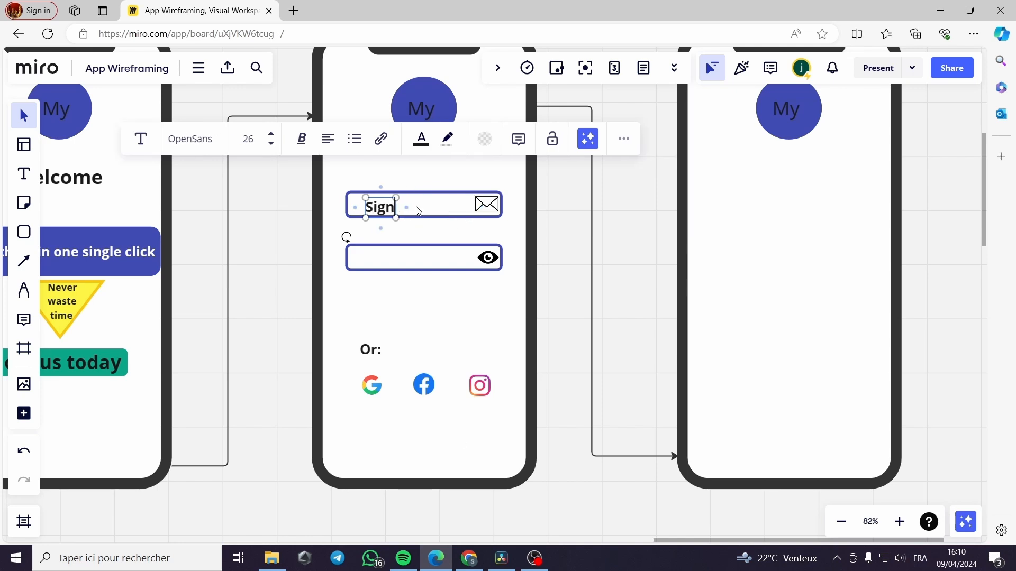
{"action": "left_click", "coordinate": [553, 286]}
{"action": "left_click_drag", "start_coordinate": [389, 207], "coordinate": [369, 180]}
{"action": "left_click", "coordinate": [544, 256]}
Duplicate the "Sign in" label above the lower field and change the copy's text to "Password"
{"action": "left_click", "coordinate": [369, 180]}
{"action": "left_click", "coordinate": [612, 111]}
{"action": "left_click", "coordinate": [660, 426]}
{"action": "left_click_drag", "start_coordinate": [439, 181], "coordinate": [389, 233]}
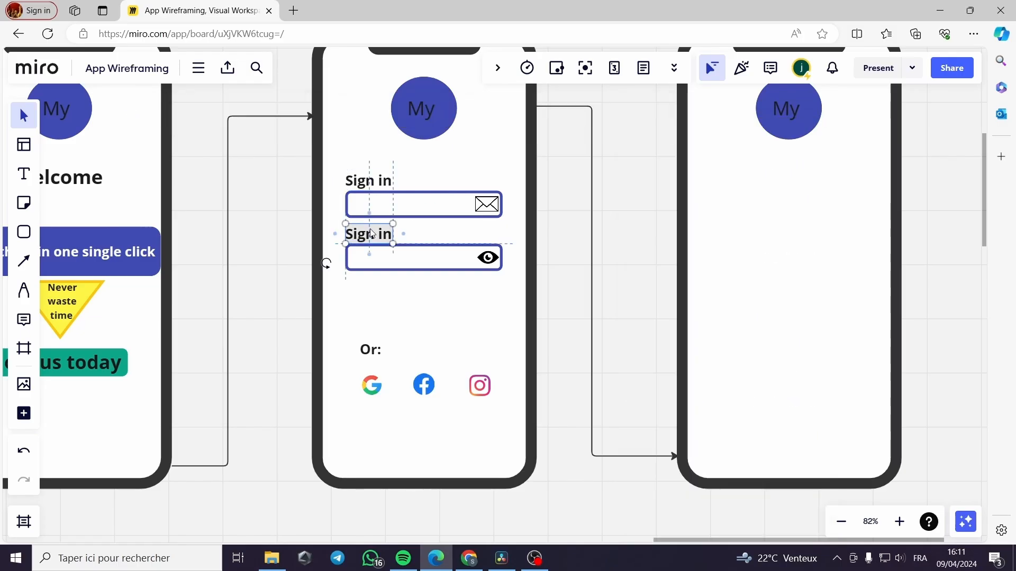
{"action": "triple_click", "coordinate": [392, 233]}
{"action": "type", "text": "Password"}
{"action": "key", "text": "Escape"}
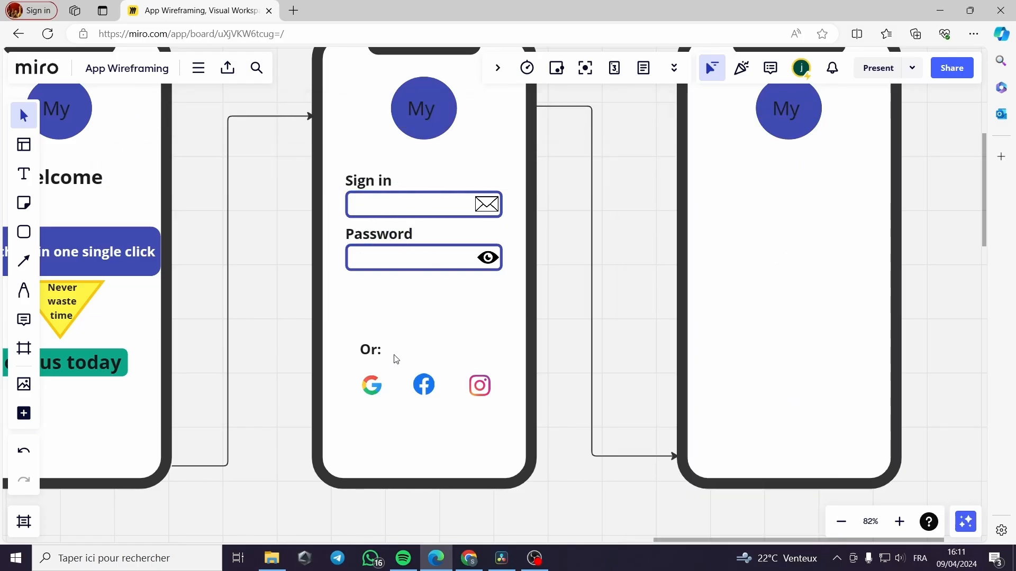
Move the three social login icons and the "Or:" text together slightly up towards the input fields
{"action": "scroll", "coordinate": [370, 344], "scroll_direction": "down", "scroll_amount": 2}
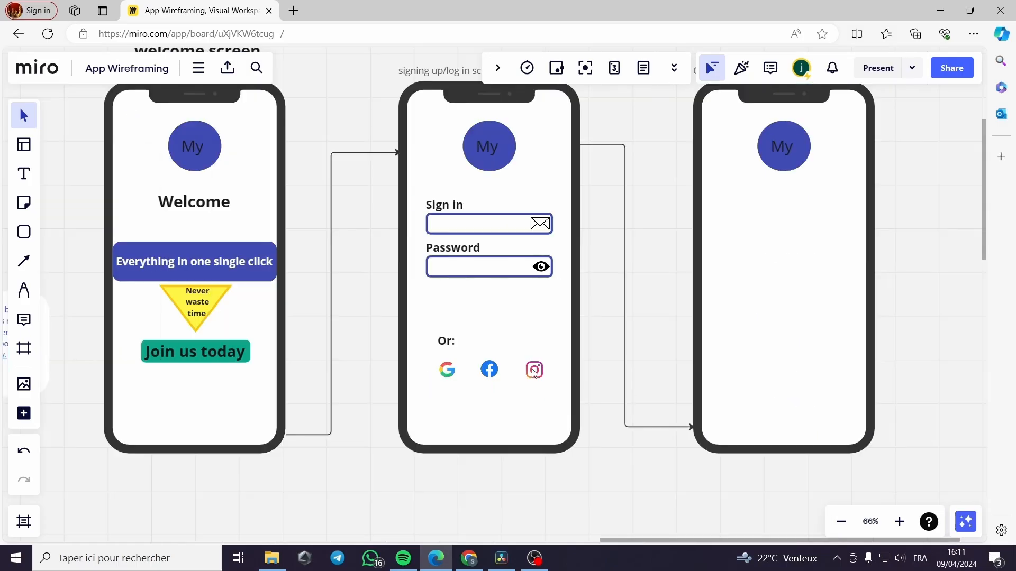
{"action": "left_click", "coordinate": [480, 387]}
{"action": "left_click", "coordinate": [581, 472]}
{"action": "left_click", "coordinate": [537, 369]}
{"action": "left_click", "coordinate": [494, 369], "text": "shift"}
{"action": "left_click", "coordinate": [446, 369], "text": "shift"}
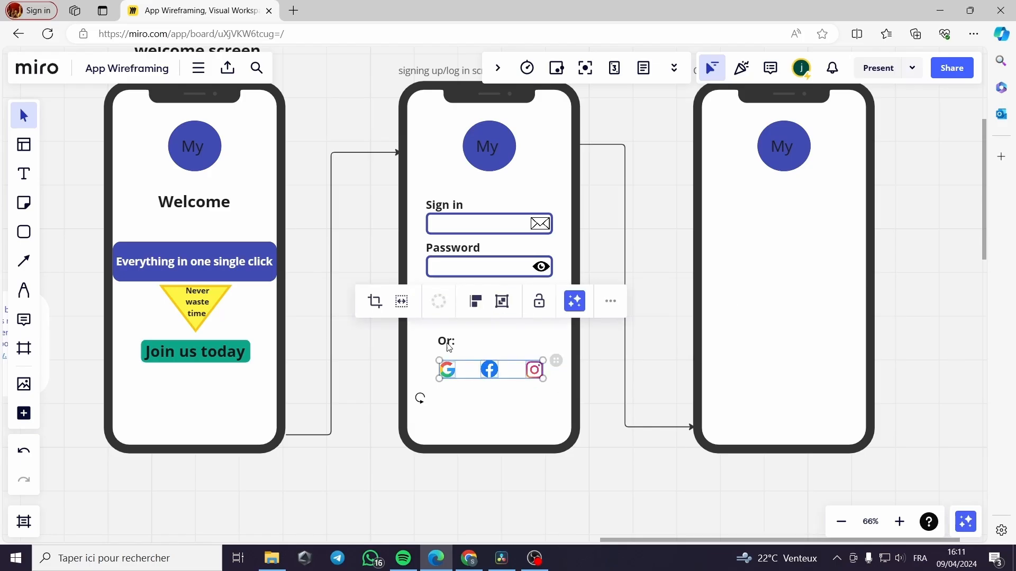
{"action": "left_click", "coordinate": [447, 343], "text": "shift"}
{"action": "left_click_drag", "start_coordinate": [499, 349], "coordinate": [497, 328]}
{"action": "left_click", "coordinate": [487, 500]}
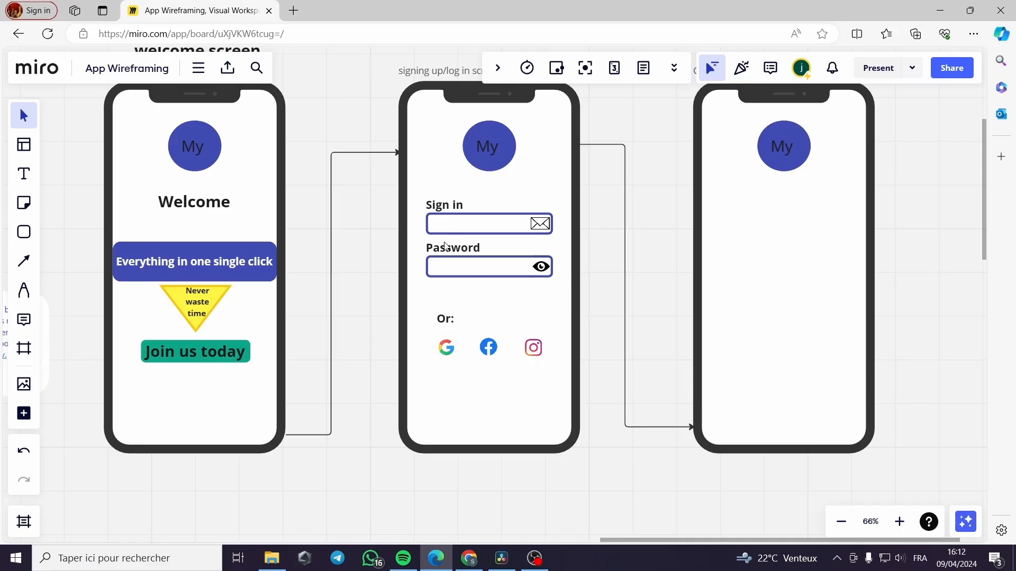
Duplicate the "Password" label, change the copy to "Forgot password ?" and place it in smaller text under the lower field's right end
{"action": "left_click", "coordinate": [459, 252]}
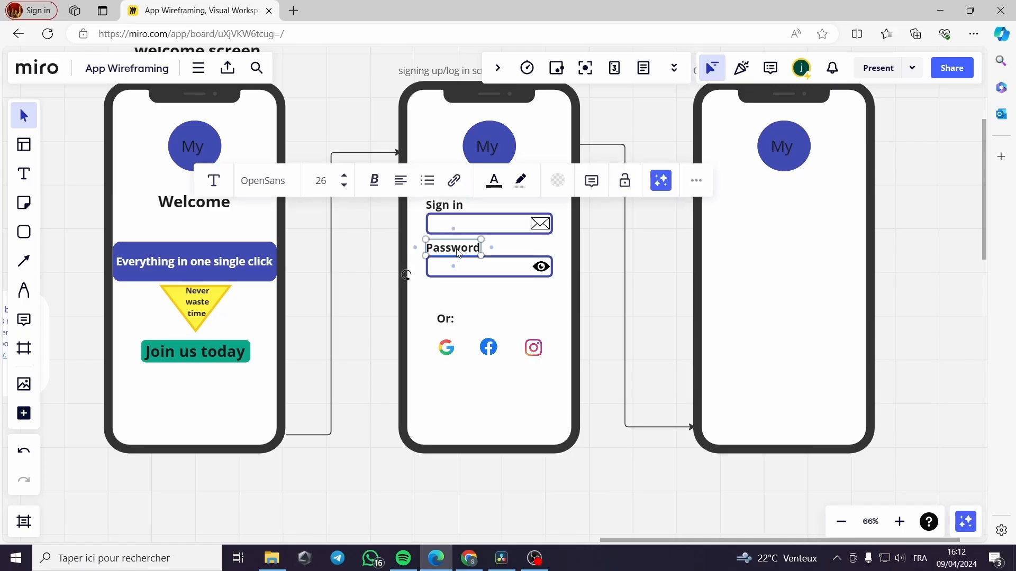
{"action": "key", "text": "ctrl+d"}
{"action": "left_click_drag", "start_coordinate": [518, 251], "coordinate": [550, 286]}
{"action": "left_click", "coordinate": [501, 286]}
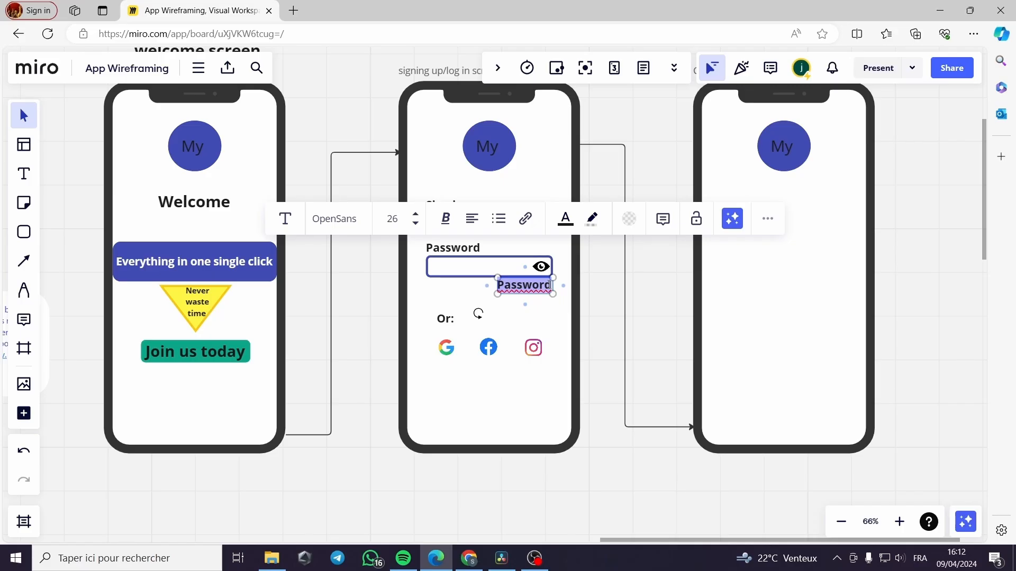
{"action": "type", "text": "Fo"}
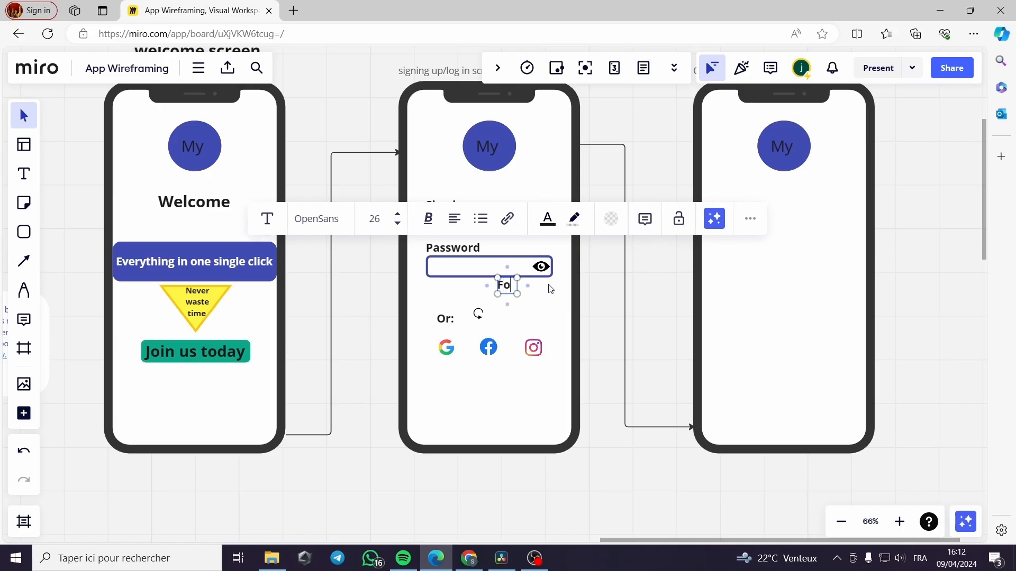
{"action": "type", "text": "rgot "}
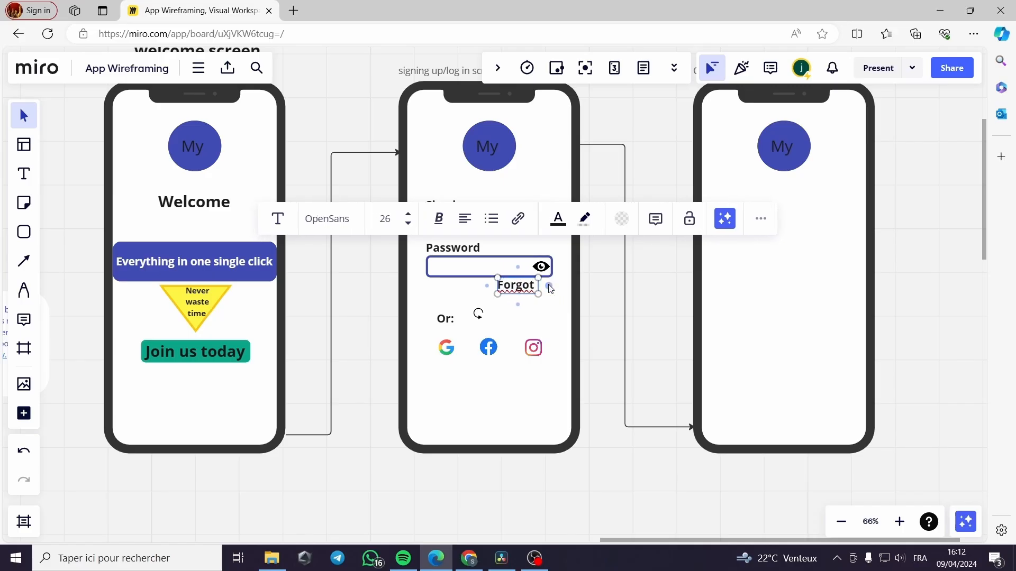
{"action": "type", "text": "pas"}
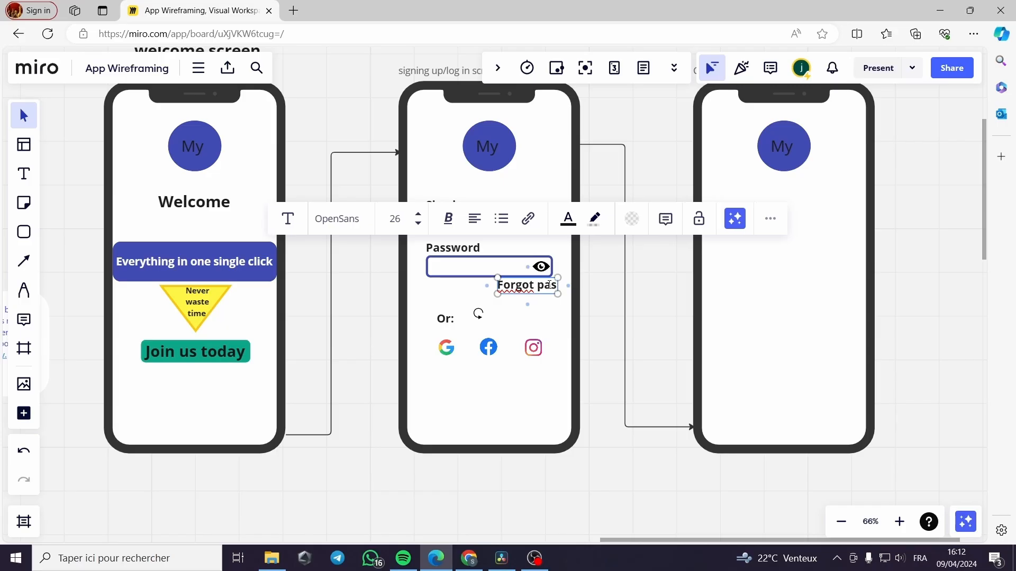
{"action": "type", "text": "swor"}
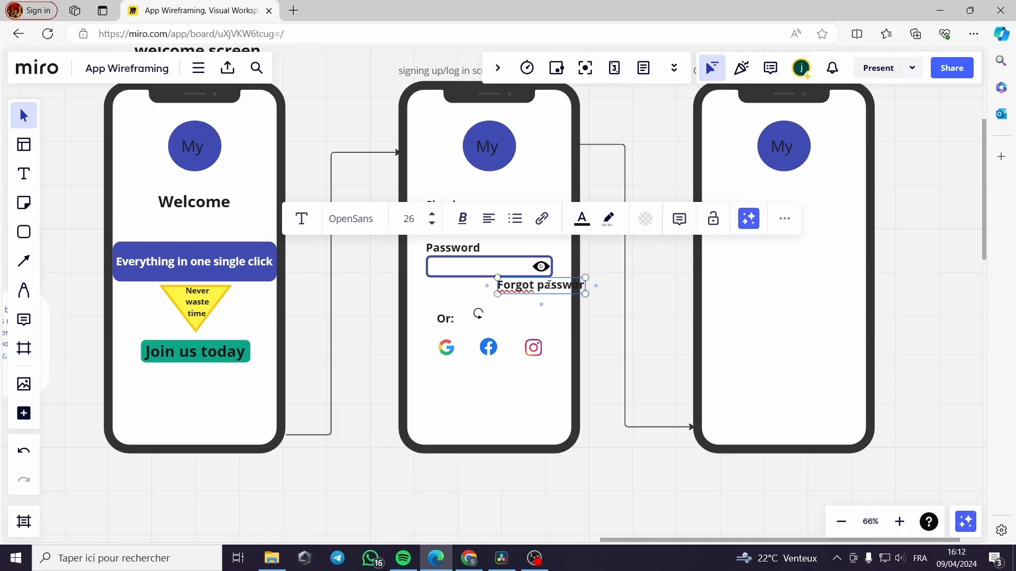
{"action": "type", "text": "d ?"}
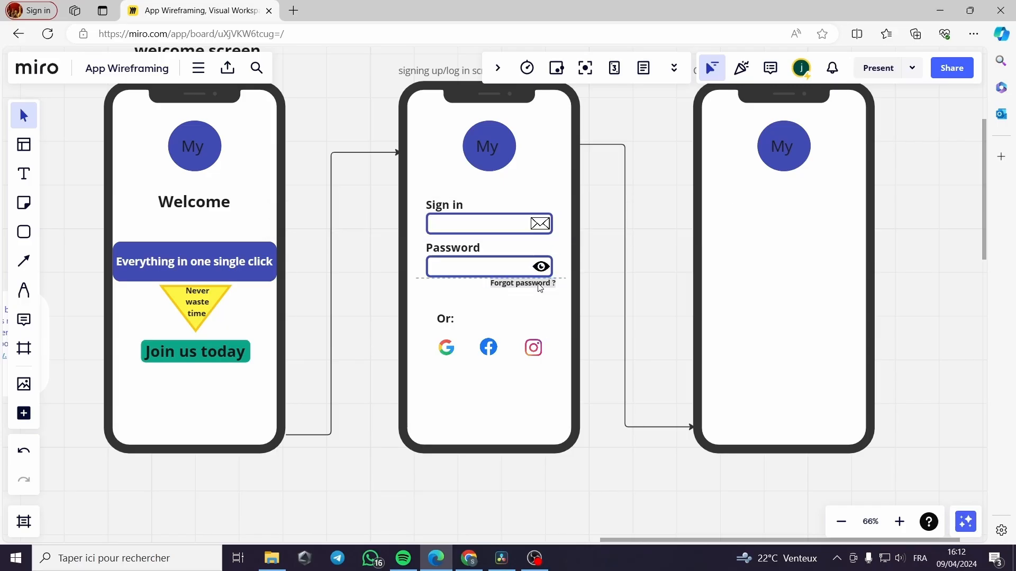
{"action": "left_click_drag", "start_coordinate": [540, 285], "coordinate": [538, 286]}
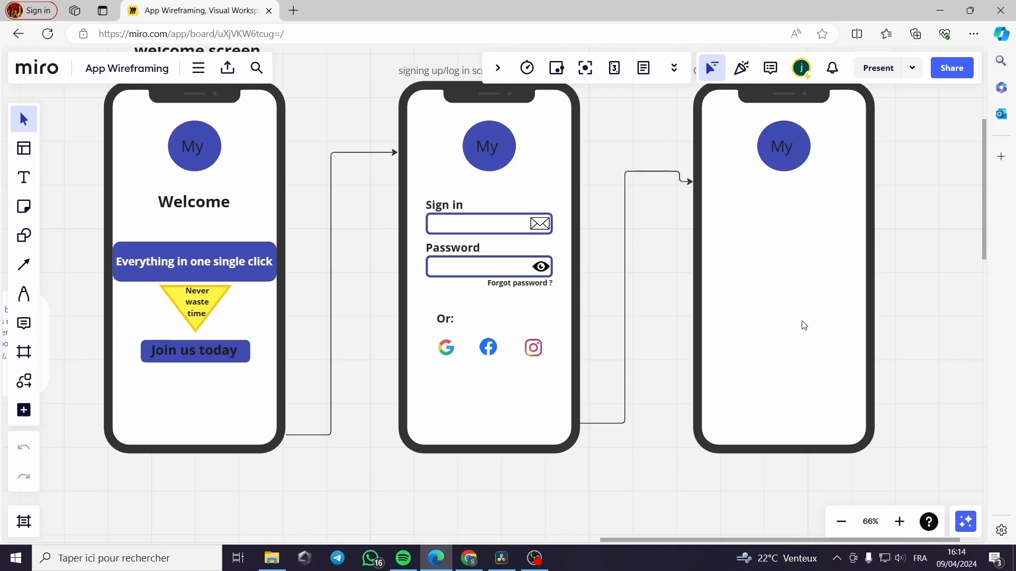
Copy the empty "Sign in" field box onto the third phone screen, centred below its logo
{"action": "left_click", "coordinate": [477, 224]}
{"action": "key", "text": "ctrl+c"}
{"action": "key", "text": "ctrl+v"}
{"action": "left_click_drag", "start_coordinate": [815, 231], "coordinate": [821, 230]}
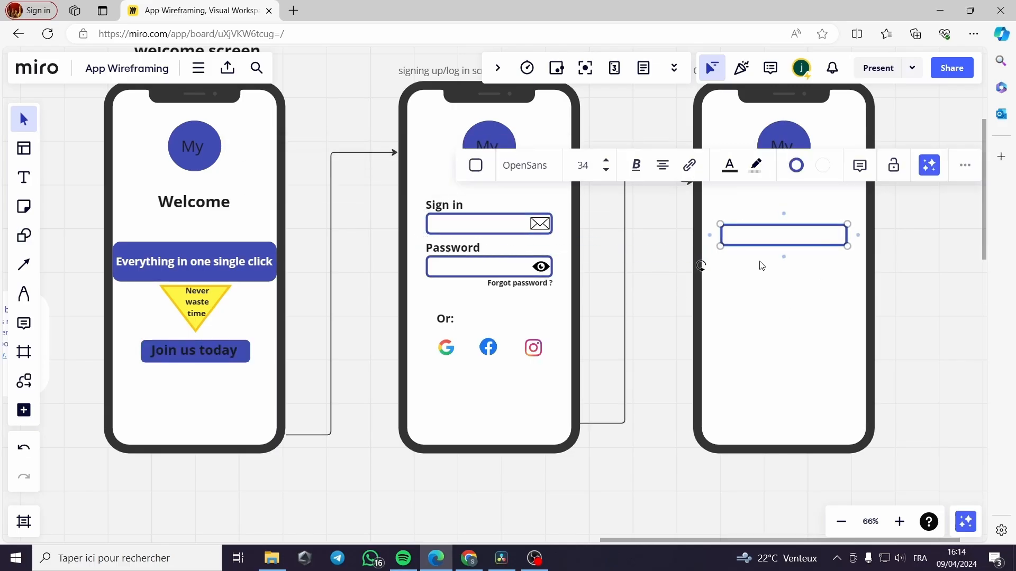
Copy the blue box behind "Join us today" onto the third phone screen, centred just below the empty field, as a smaller button
{"action": "left_click", "coordinate": [245, 354]}
{"action": "key", "text": "ctrl+d"}
{"action": "left_click_drag", "start_coordinate": [234, 385], "coordinate": [798, 267]}
{"action": "left_click_drag", "start_coordinate": [785, 262], "coordinate": [804, 261]}
{"action": "left_click", "coordinate": [443, 209]}
{"action": "key", "text": "Escape"}
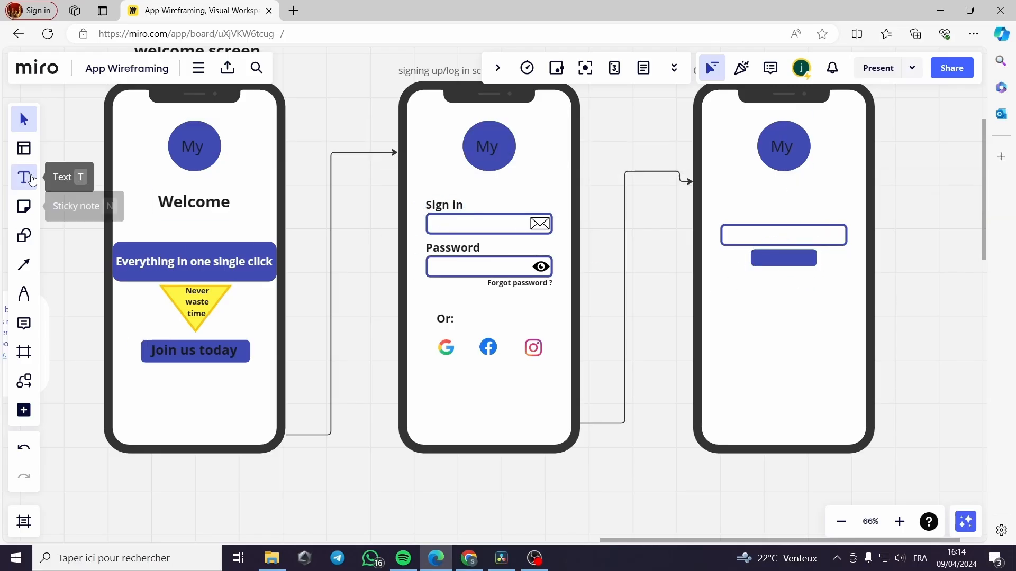
Add the text "Email" above the third screen's field and make it bold and larger
{"action": "left_click", "coordinate": [24, 177]}
{"action": "left_click", "coordinate": [725, 218]}
{"action": "type", "text": "Email"}
{"action": "left_click", "coordinate": [739, 218]}
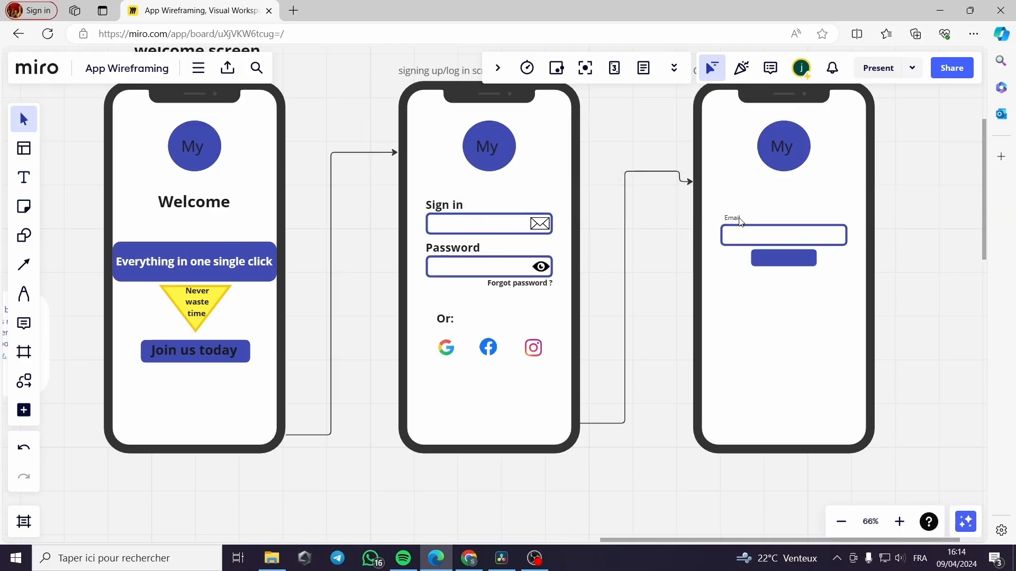
{"action": "left_click", "coordinate": [733, 218]}
{"action": "left_click", "coordinate": [643, 154]}
{"action": "left_click", "coordinate": [596, 191]}
Duplicate the "Email" label, change the copy's text to "Submit" and centre it on the blue button below the field
{"action": "left_click_drag", "start_coordinate": [735, 218], "coordinate": [783, 258]}
{"action": "key", "text": "ctrl+d"}
{"action": "double_click", "coordinate": [775, 217]}
{"action": "type", "text": "Submit"}
{"action": "left_click", "coordinate": [936, 264]}
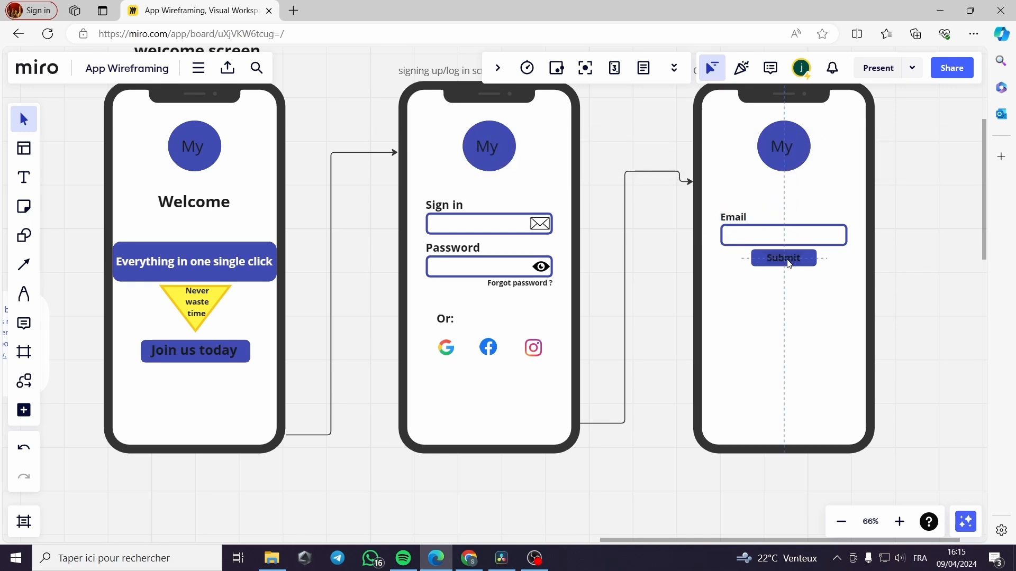
Duplicate the bold label text, change the copy to "Password Rest" and centre it between the third screen's logo and the "Email" label
{"action": "key", "text": "ctrl+d"}
{"action": "double_click", "coordinate": [777, 186]}
{"action": "type", "text": "Password Rest"}
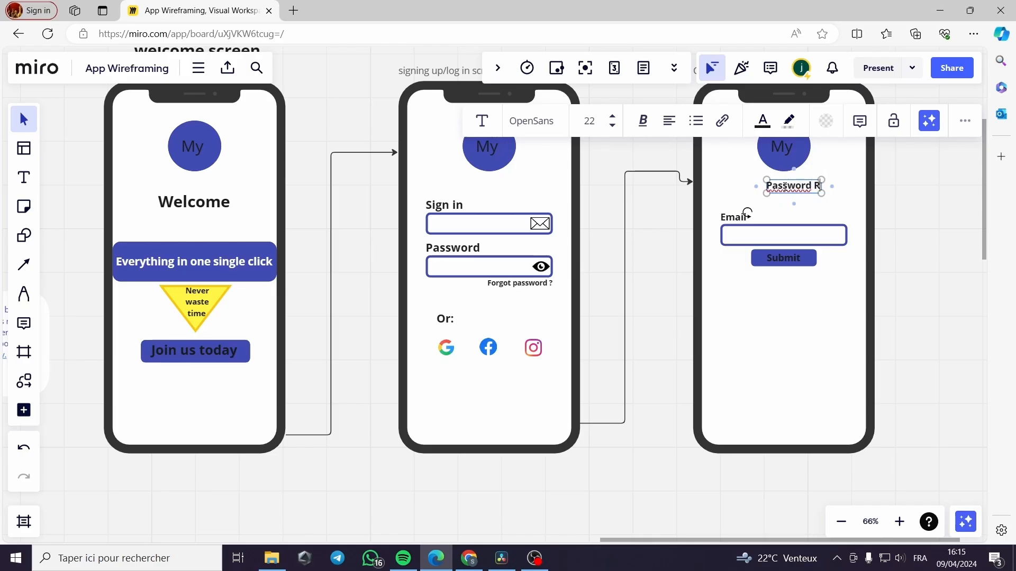
{"action": "left_click", "coordinate": [915, 246]}
{"action": "left_click_drag", "start_coordinate": [823, 188], "coordinate": [809, 193]}
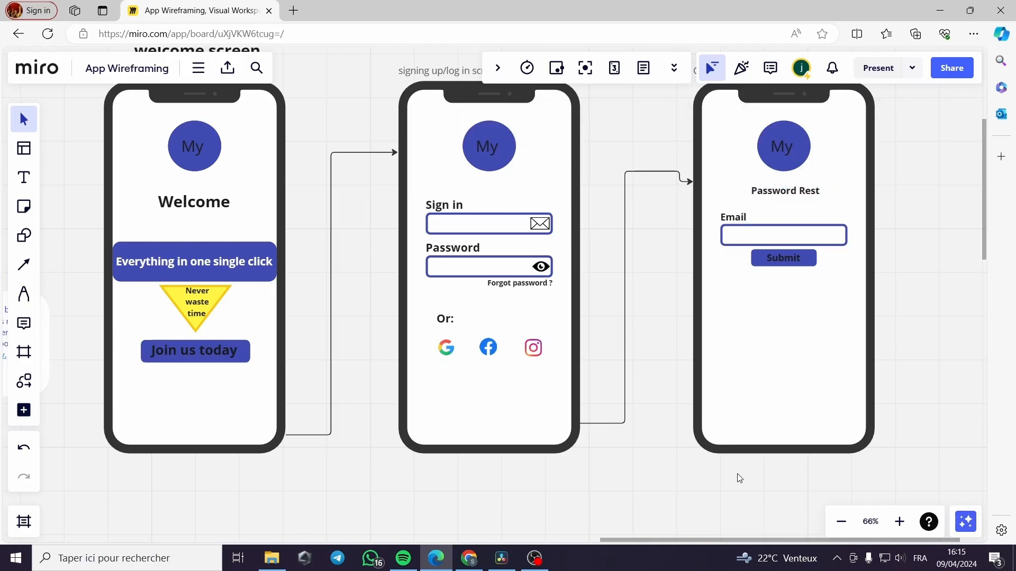
Slightly shrink the "Everything in one single click" banner on the welcome screen so it fits inside the phone's edges
{"action": "scroll", "coordinate": [737, 476], "scroll_direction": "down", "scroll_amount": 2}
{"action": "left_click", "coordinate": [404, 307]}
{"action": "left_click_drag", "start_coordinate": [406, 308], "coordinate": [403, 306]}
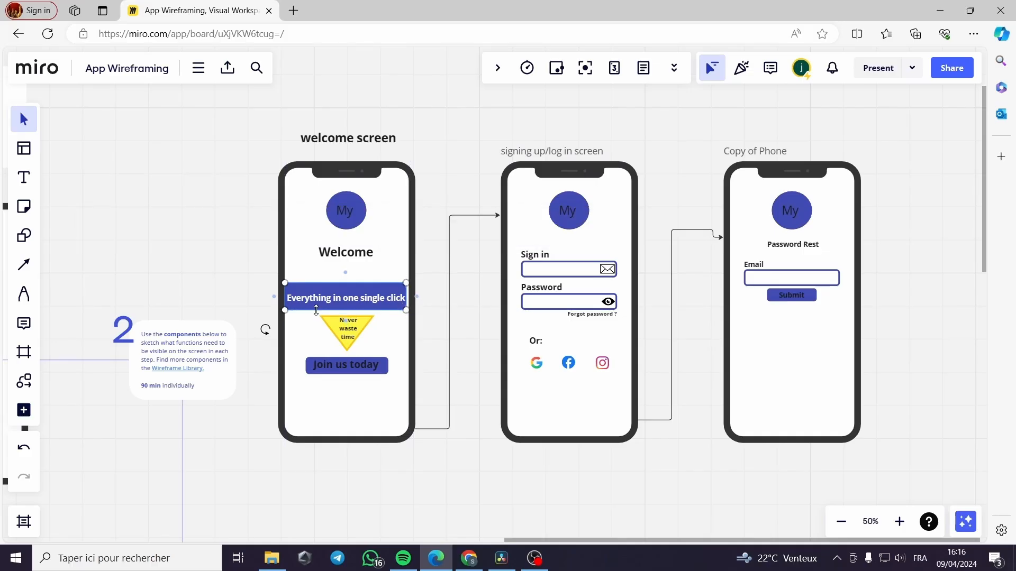
{"action": "left_click", "coordinate": [472, 336]}
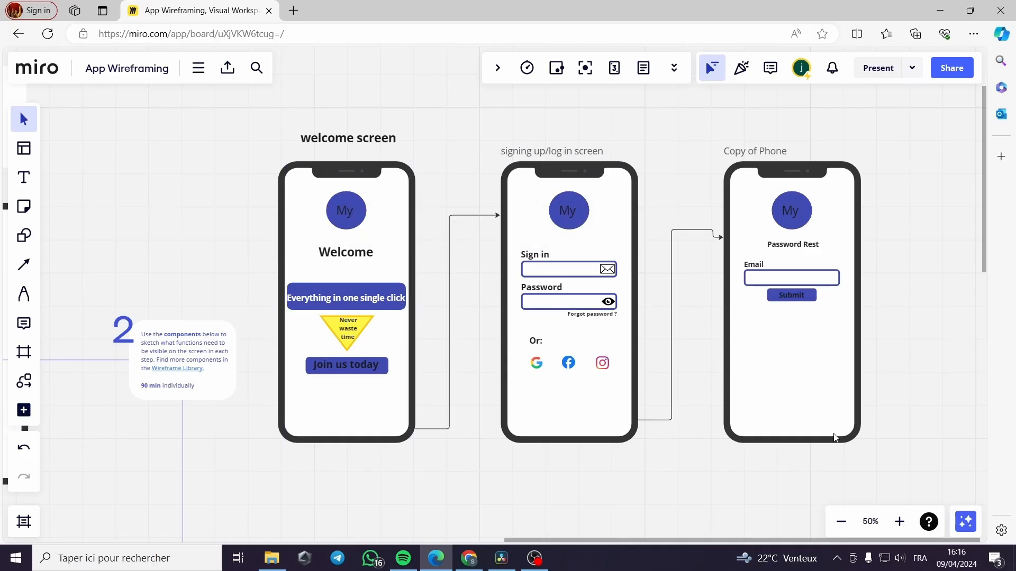